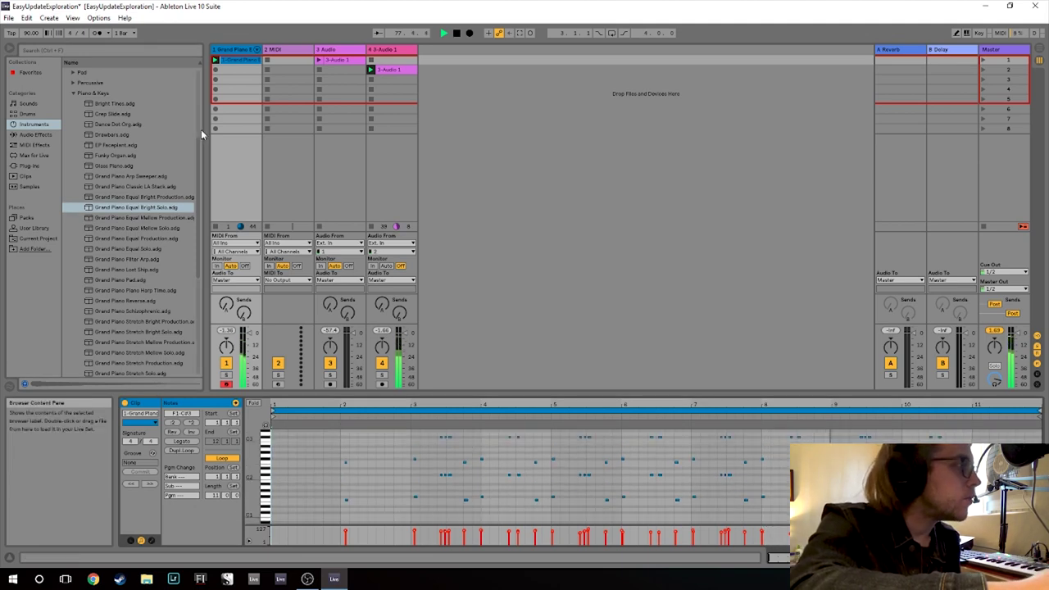
# Step: Load the Funky Organ preset onto the first MIDI track and open the notes of its first clip
pyautogui.click(91, 155)
pyautogui.click(232, 47)
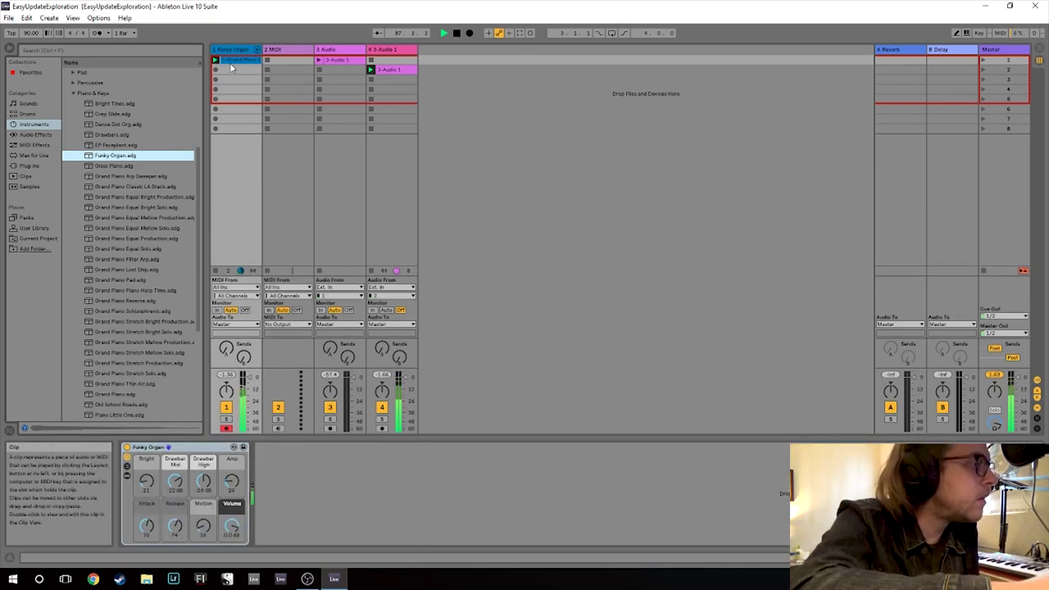
pyautogui.click(231, 63)
pyautogui.doubleClick(232, 65)
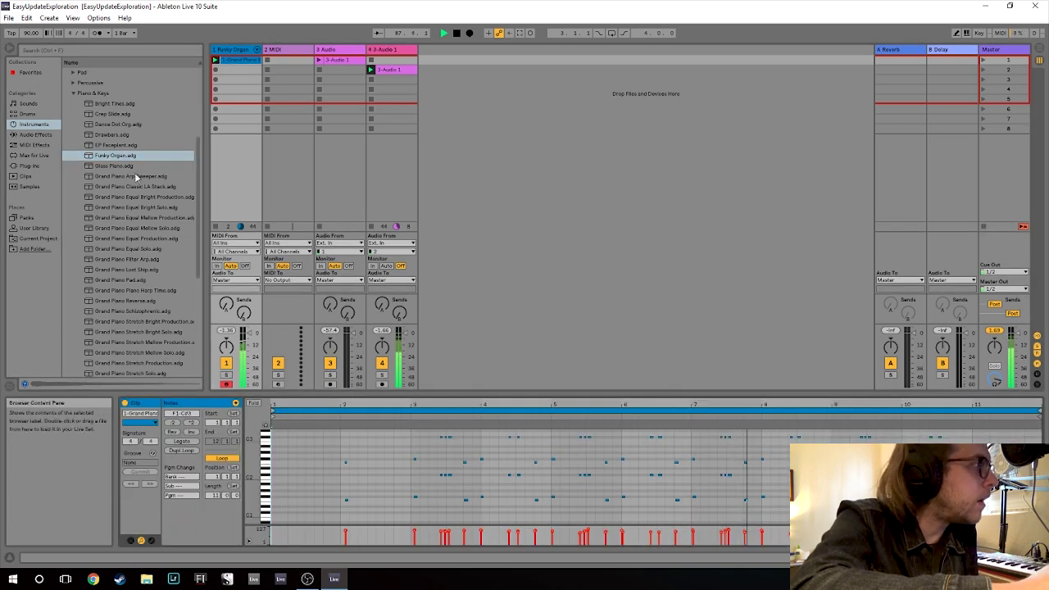
# Step: Replace the first track's instrument with the Strings Ensemble Pizzicato preset and open the notes of its first clip
pyautogui.scroll(-3, 135, 172)
pyautogui.scroll(-2, 135, 172)
pyautogui.scroll(4, 134, 172)
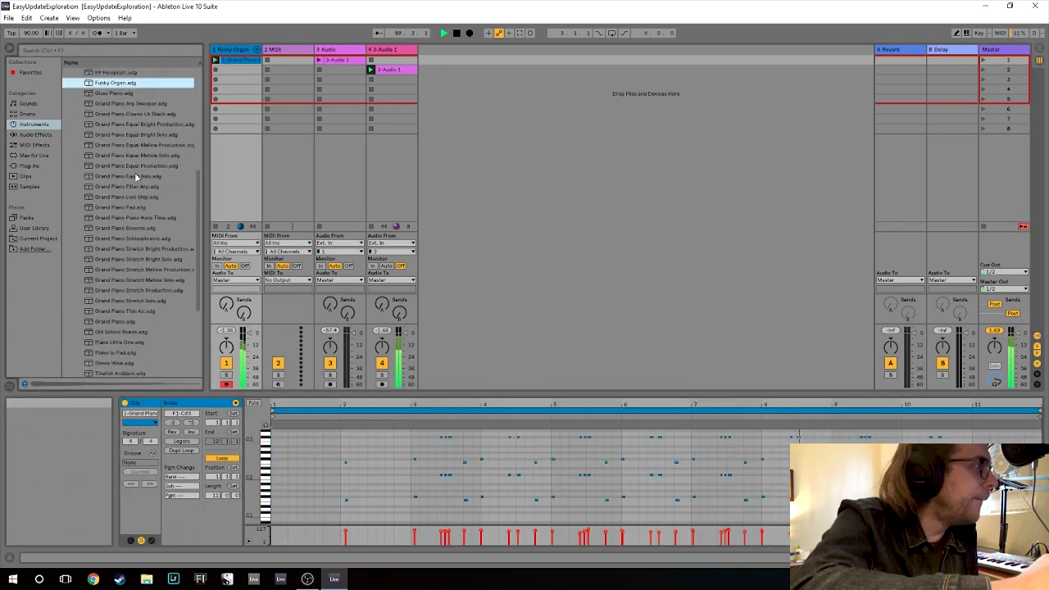
pyautogui.click(73, 83)
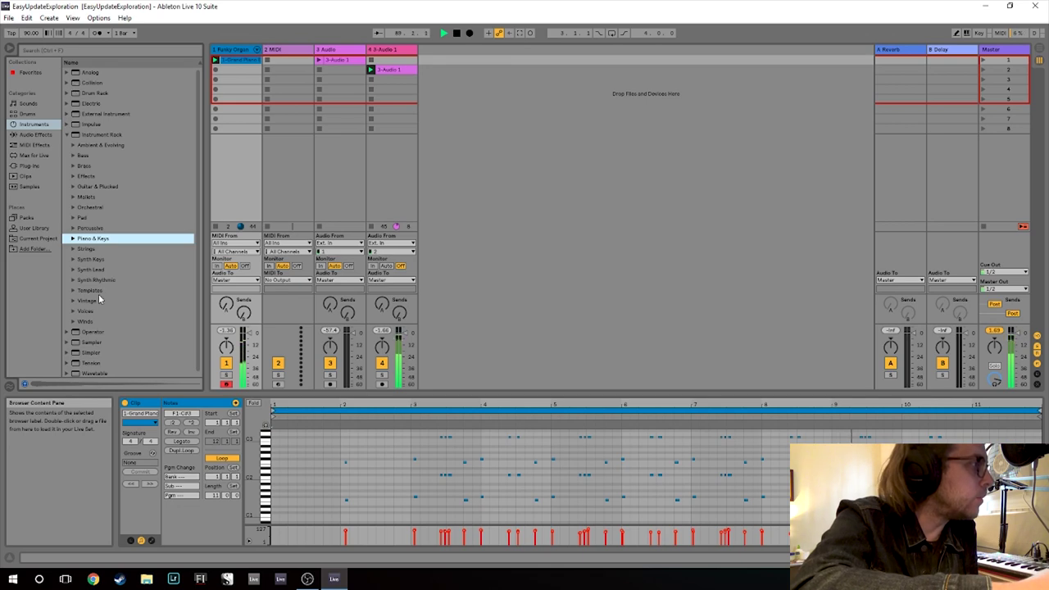
pyautogui.click(73, 249)
pyautogui.scroll(-8, 142, 251)
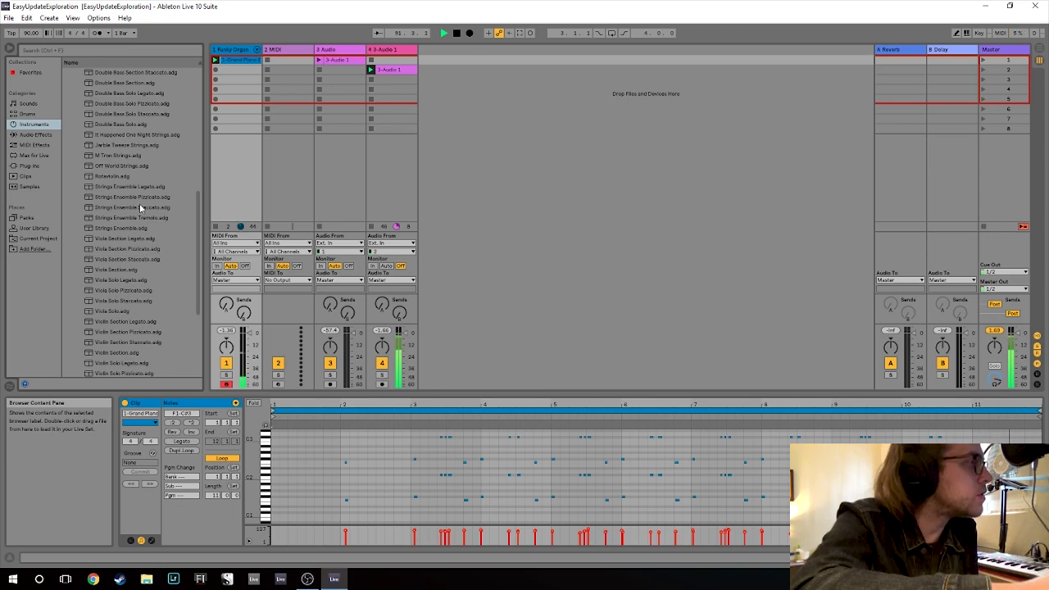
pyautogui.moveTo(140, 197); pyautogui.dragTo(235, 50)
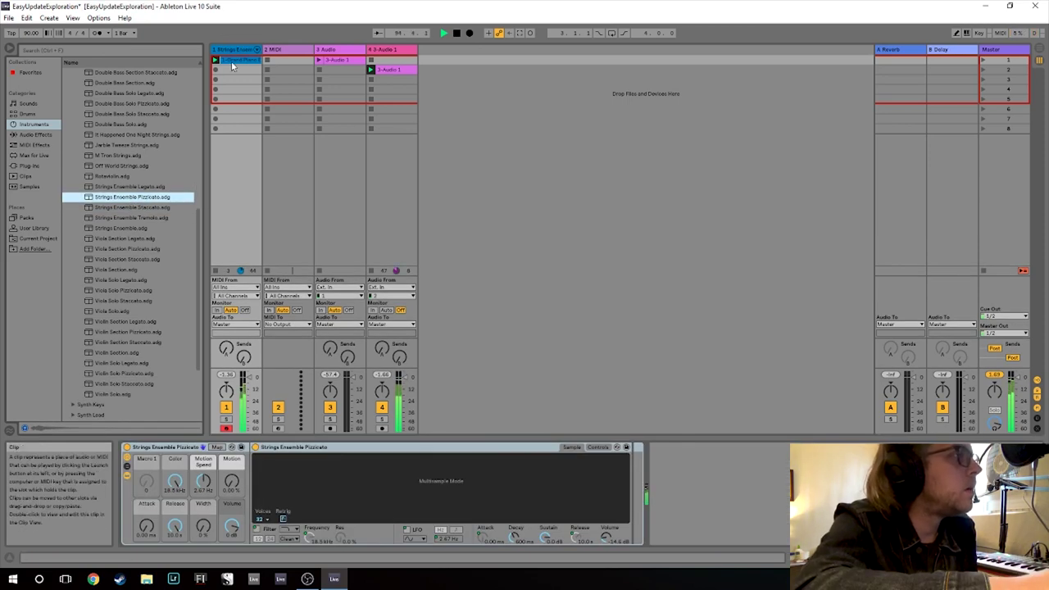
pyautogui.click(232, 63)
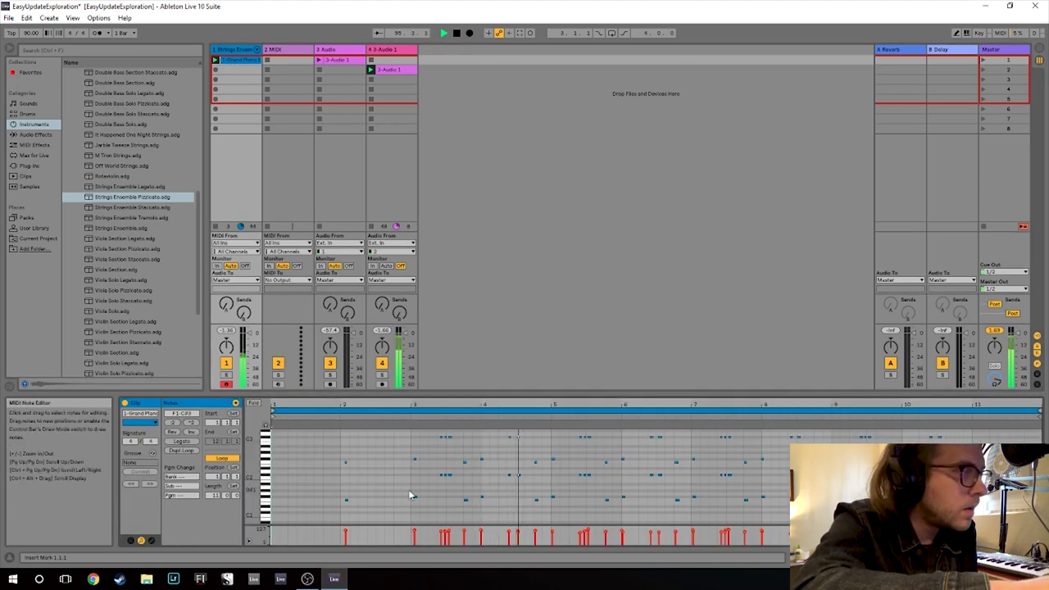
# Step: Stop playback and move the loop start of the first track's clip to bar 7
pyautogui.press('space')
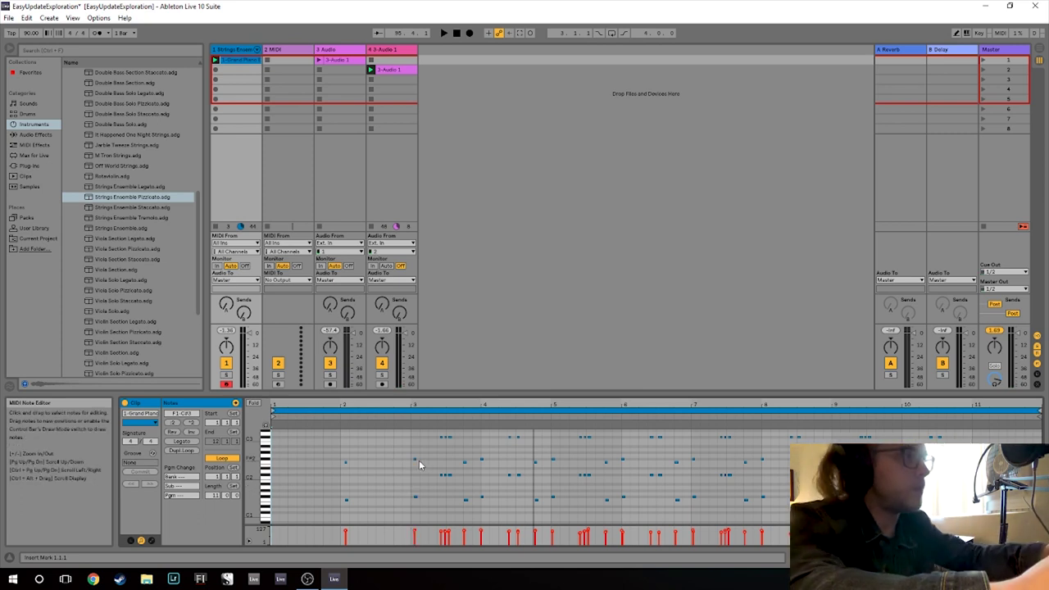
pyautogui.moveTo(273, 412); pyautogui.dragTo(413, 412)
pyautogui.hotkey('ctrl', 'a')
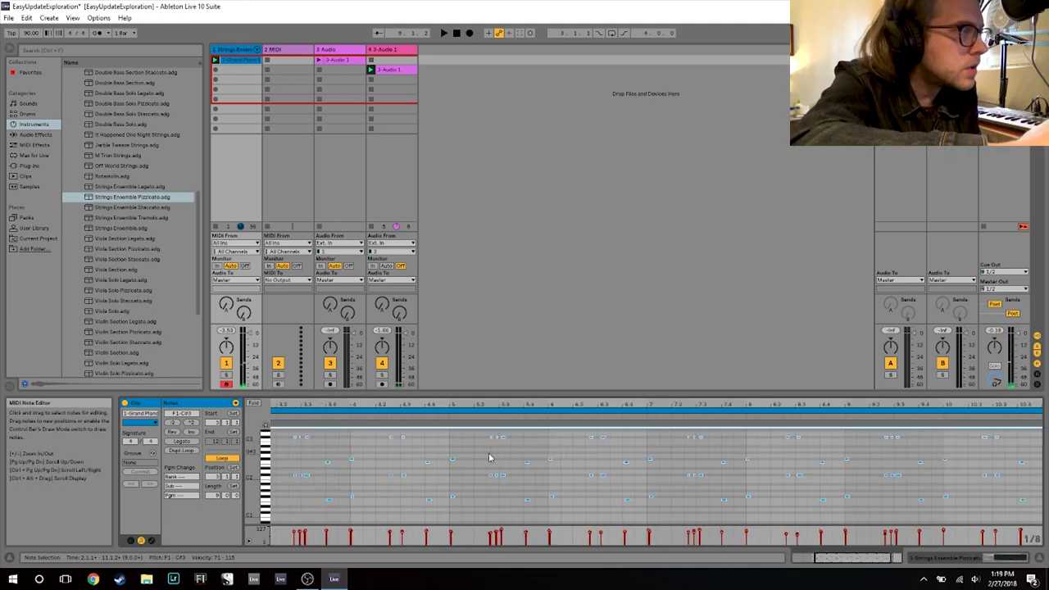
pyautogui.click(298, 413)
pyautogui.moveTo(298, 412); pyautogui.dragTo(691, 413)
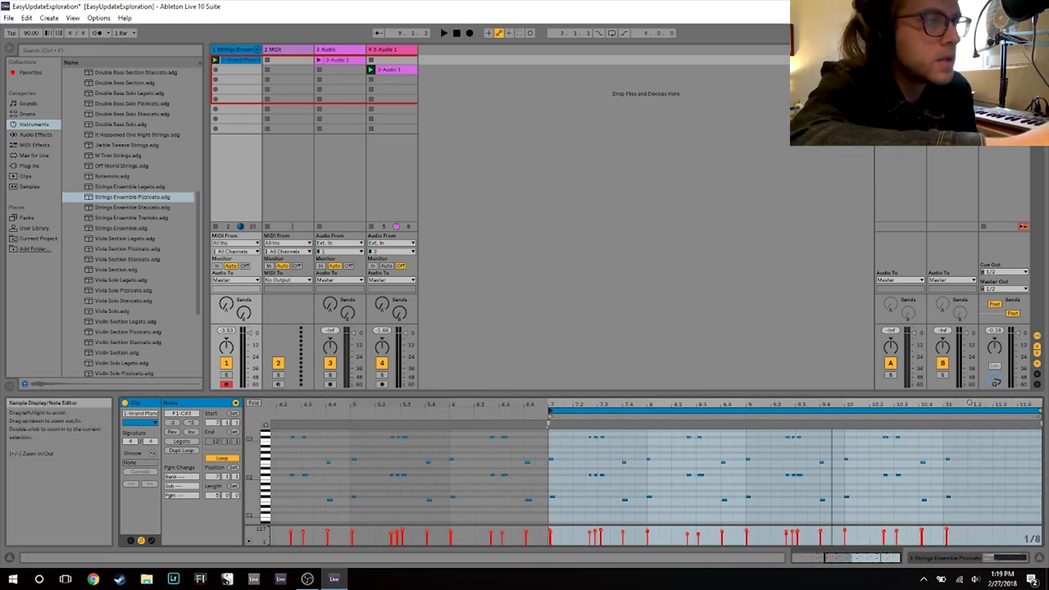
# Step: Select the two notes starting at bar 7 and box-select the group of short notes around beat 7.3
pyautogui.click(433, 498)
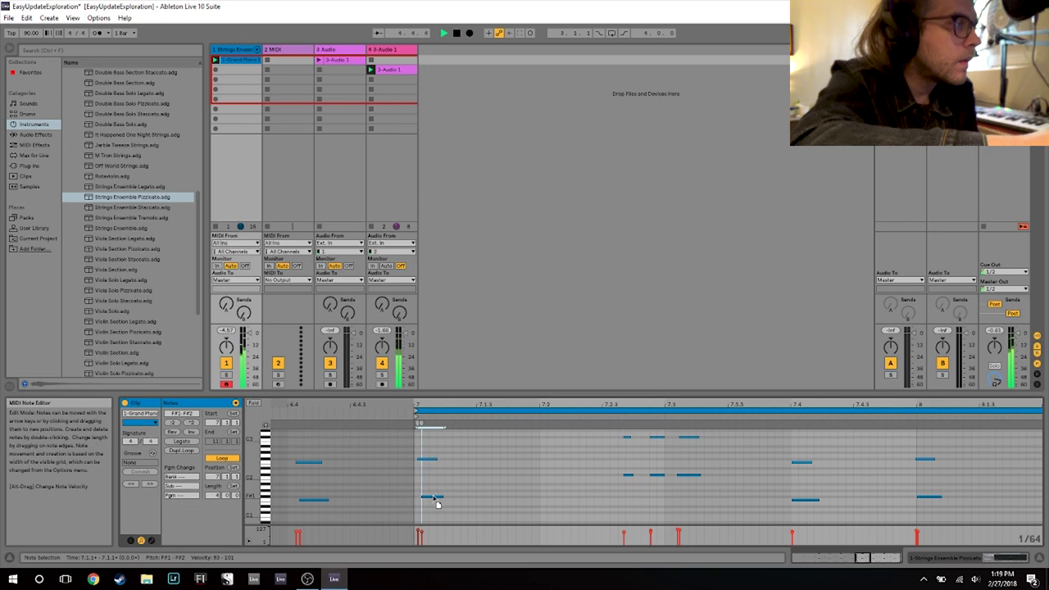
pyautogui.click(436, 502)
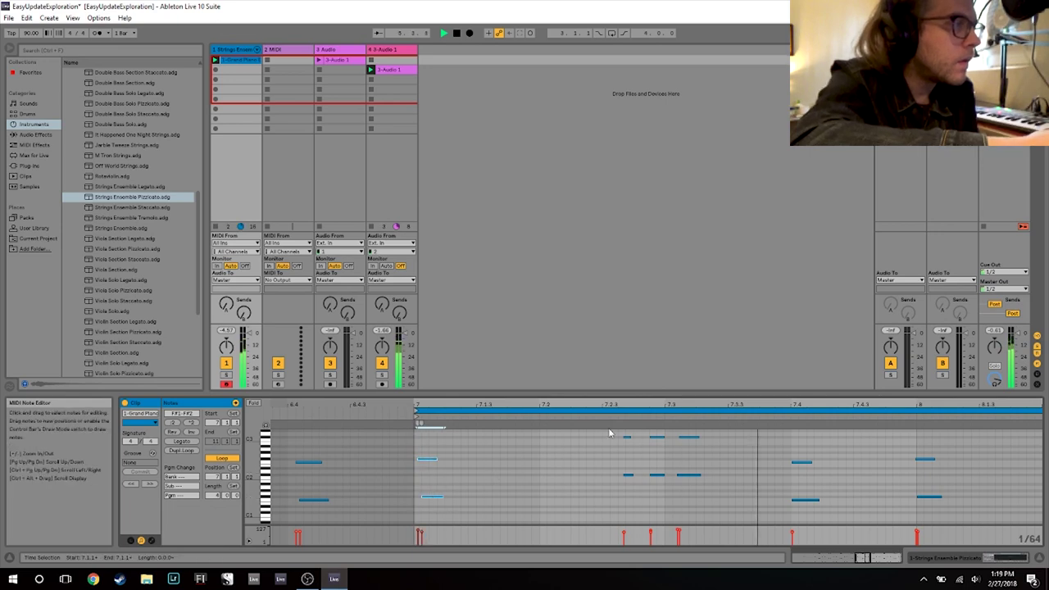
pyautogui.moveTo(609, 432); pyautogui.dragTo(703, 472)
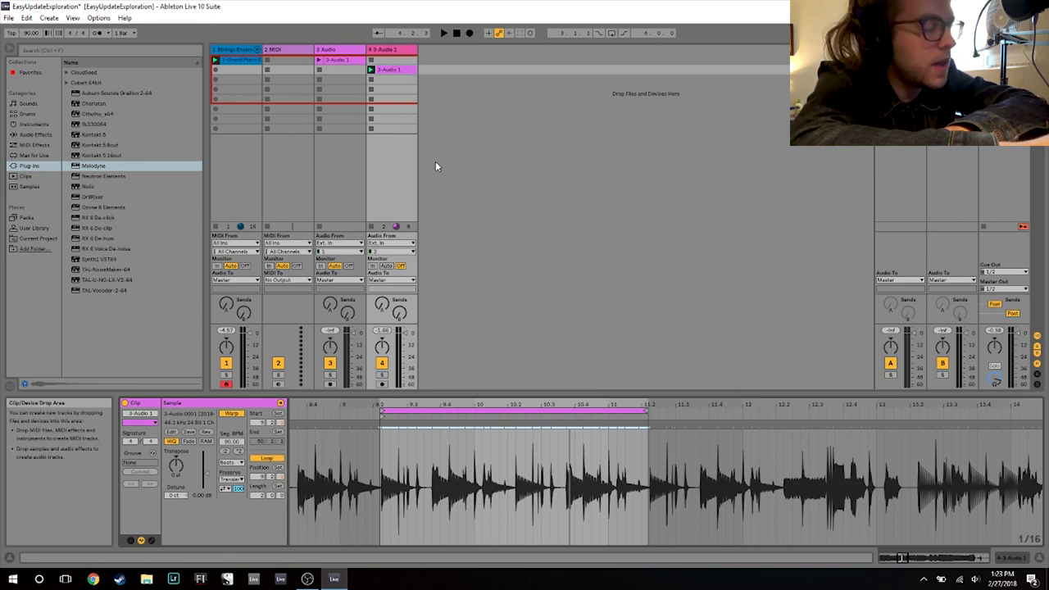
# Step: Start playback and look inside the CloudSeed plug-in folder
pyautogui.press('space')
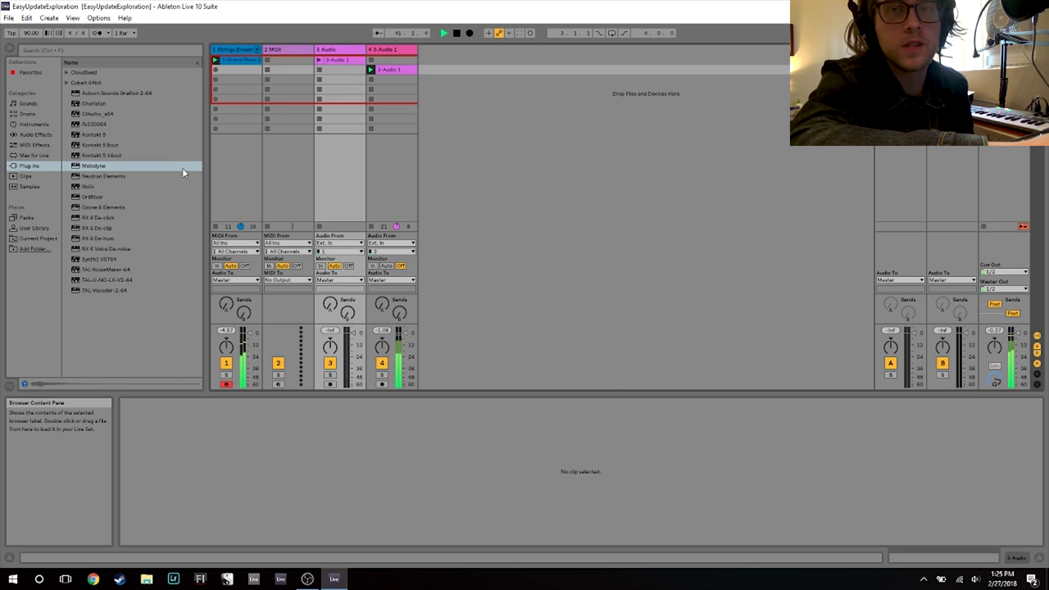
pyautogui.click(67, 72)
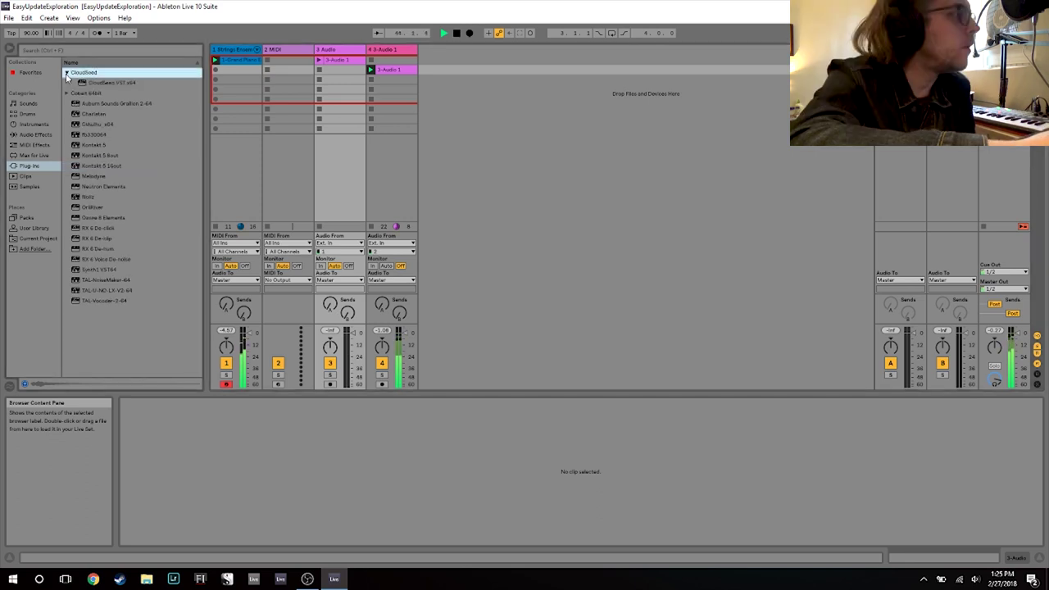
pyautogui.click(67, 73)
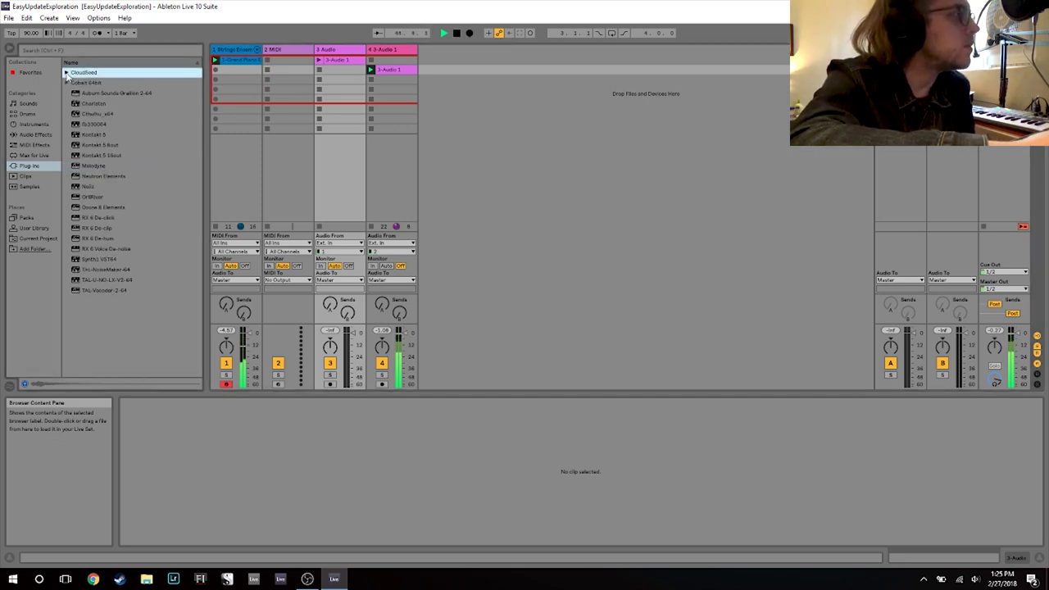
# Step: Load the Filter Delay preset Moving 3-5-6 onto the fourth track, 3-Audio 1
pyautogui.click(27, 137)
pyautogui.scroll(-3, 103, 207)
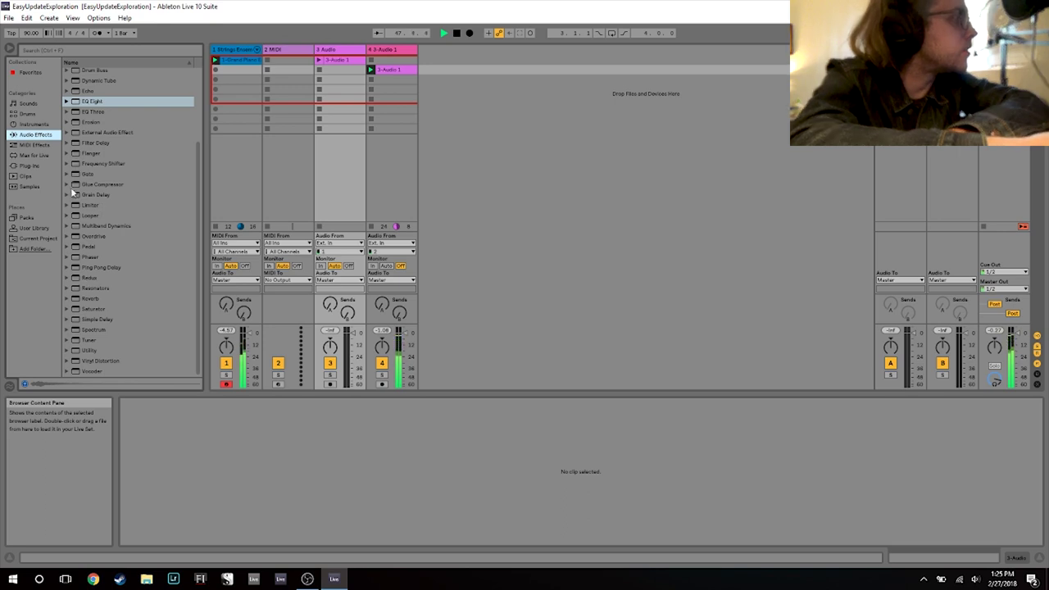
pyautogui.click(66, 144)
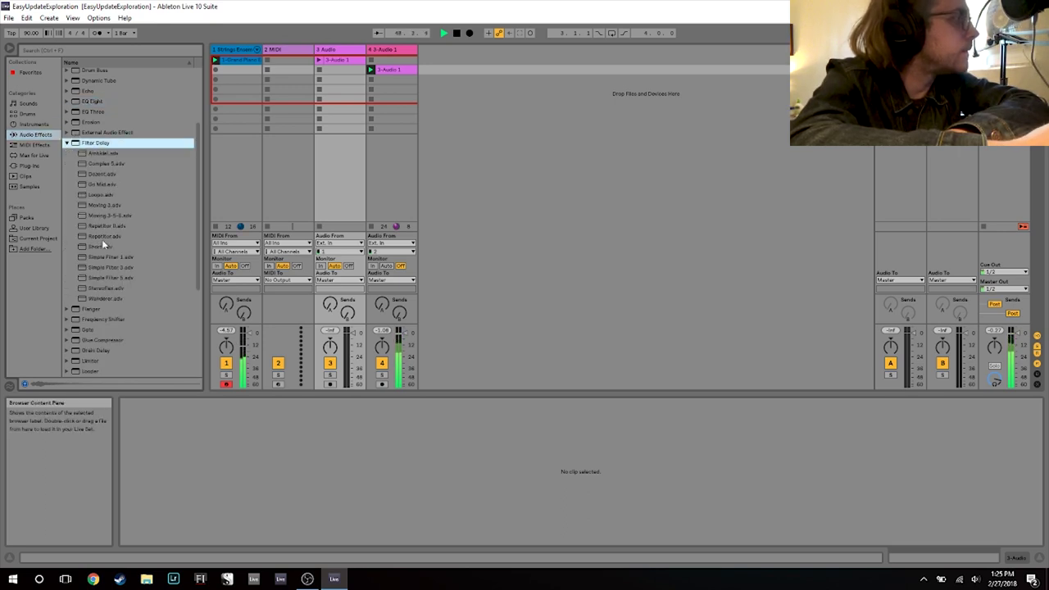
pyautogui.moveTo(104, 218); pyautogui.dragTo(380, 196)
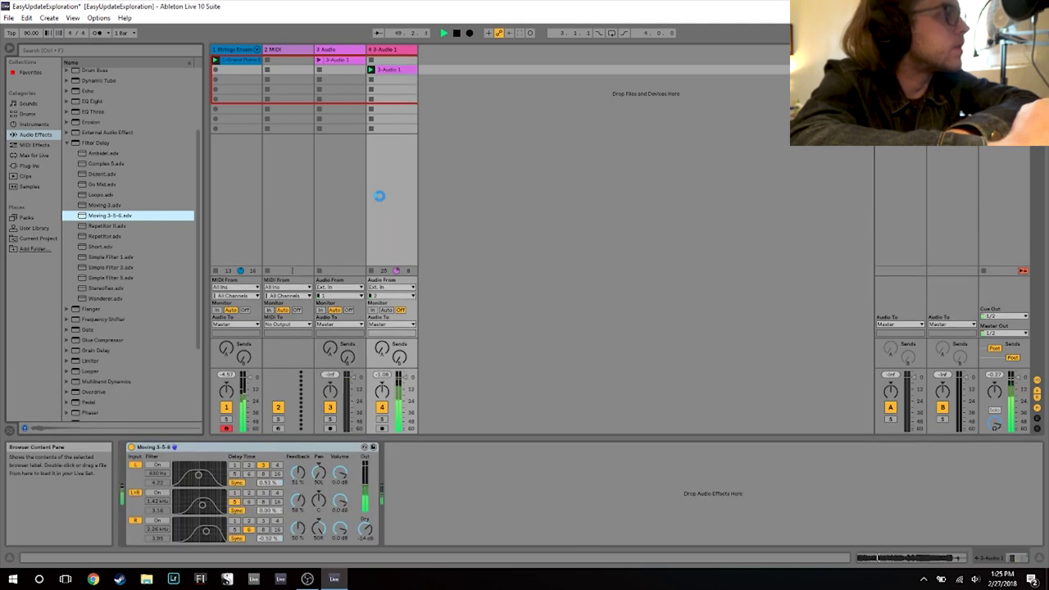
# Step: Try delay times of 4, 6 and 16 for the L, L+R and R lines, and delete the Filter Delay device
pyautogui.click(237, 465)
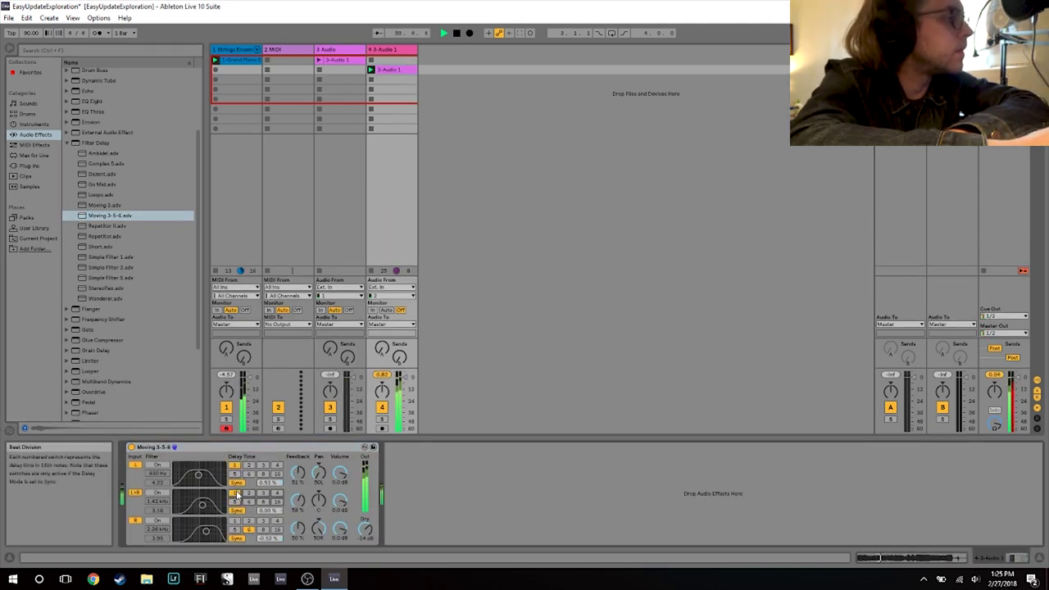
pyautogui.click(277, 466)
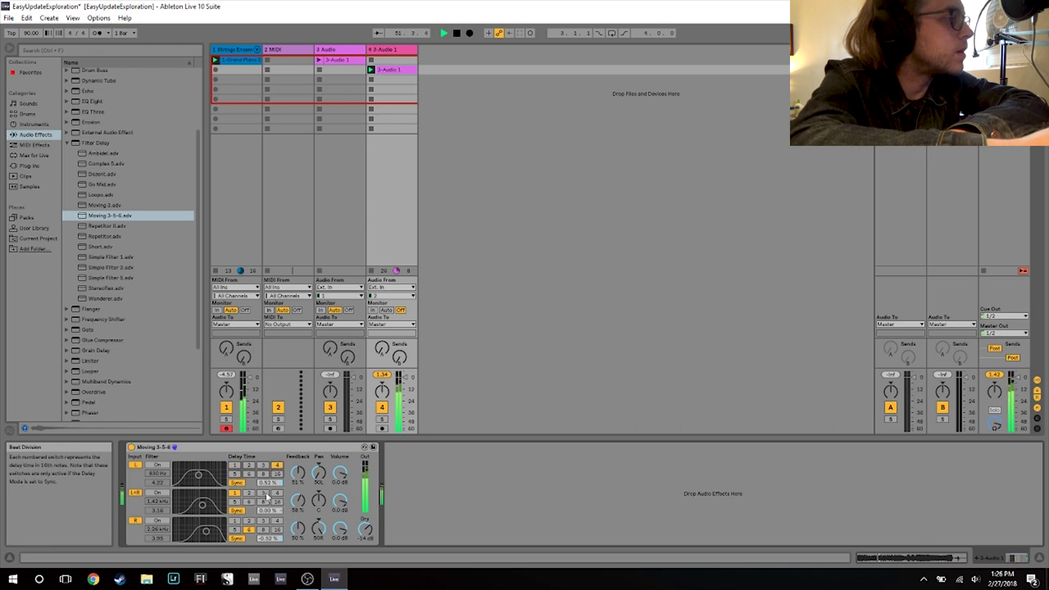
pyautogui.click(277, 529)
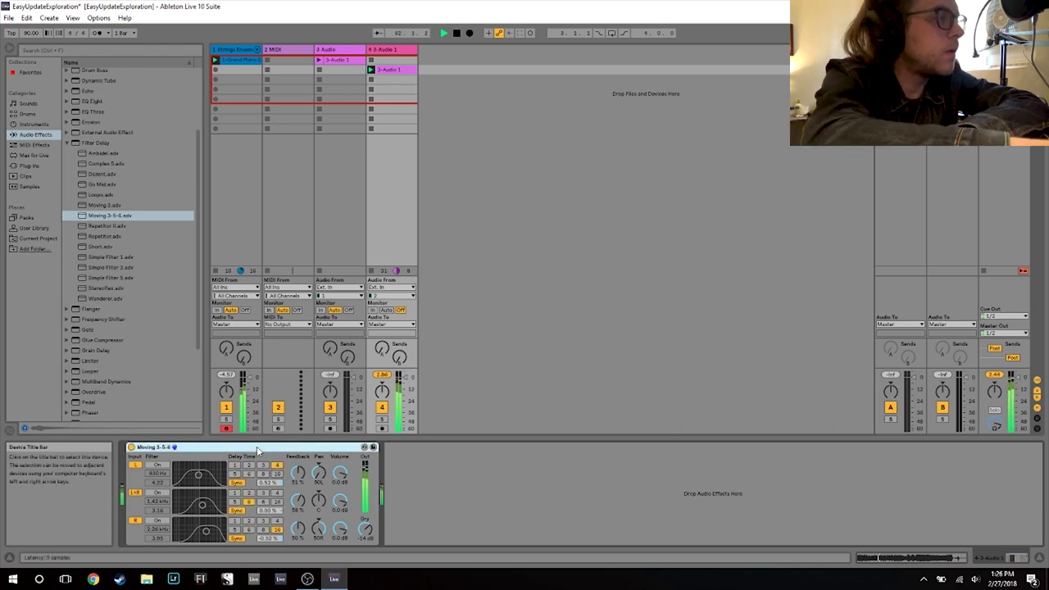
pyautogui.press('Delete')
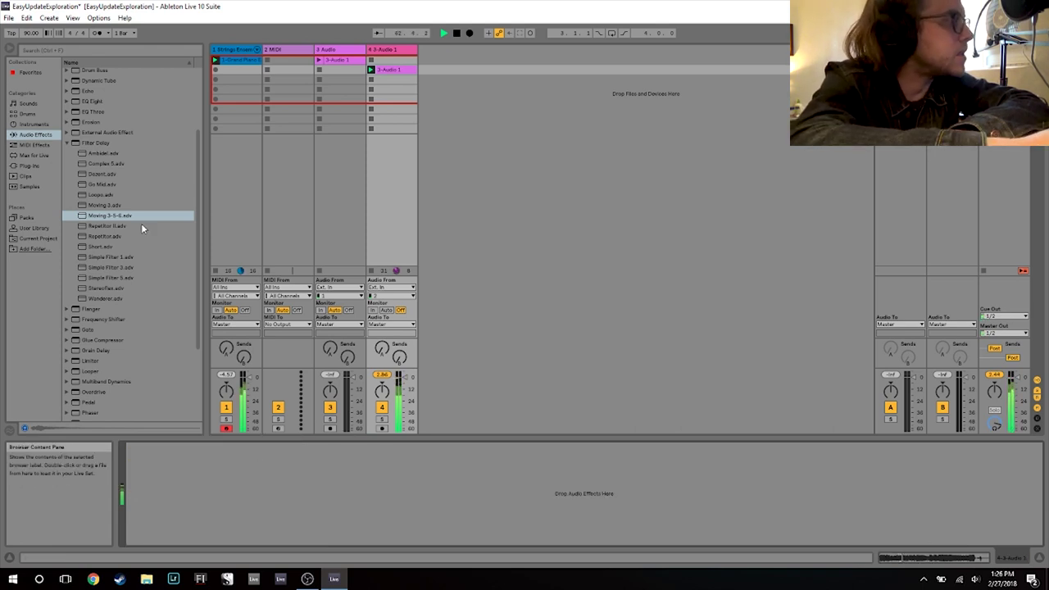
# Step: Insert a new audio track after the fourth track
pyautogui.rightClick(426, 50)
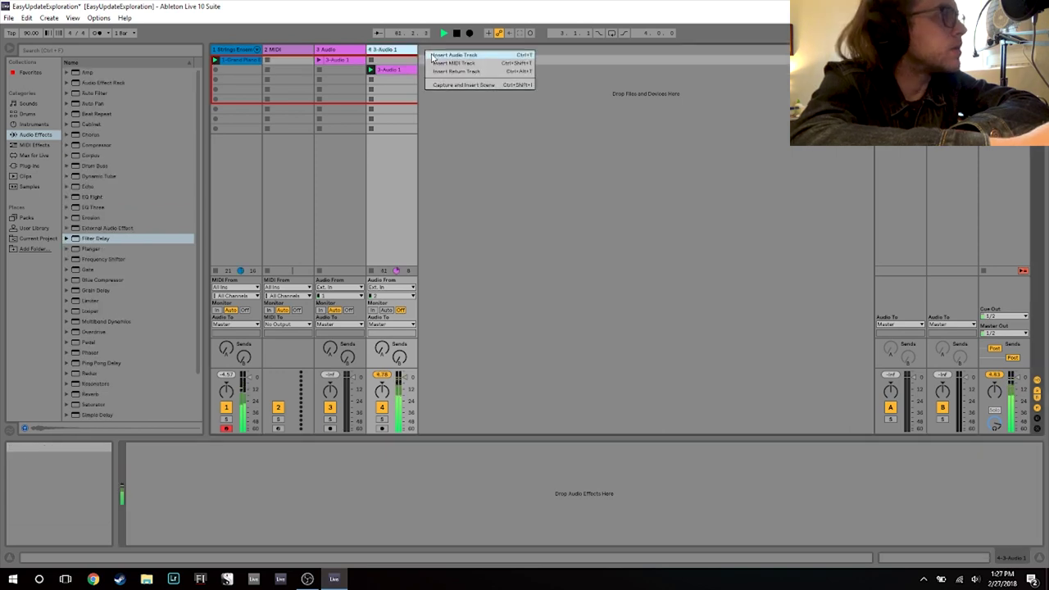
pyautogui.click(455, 55)
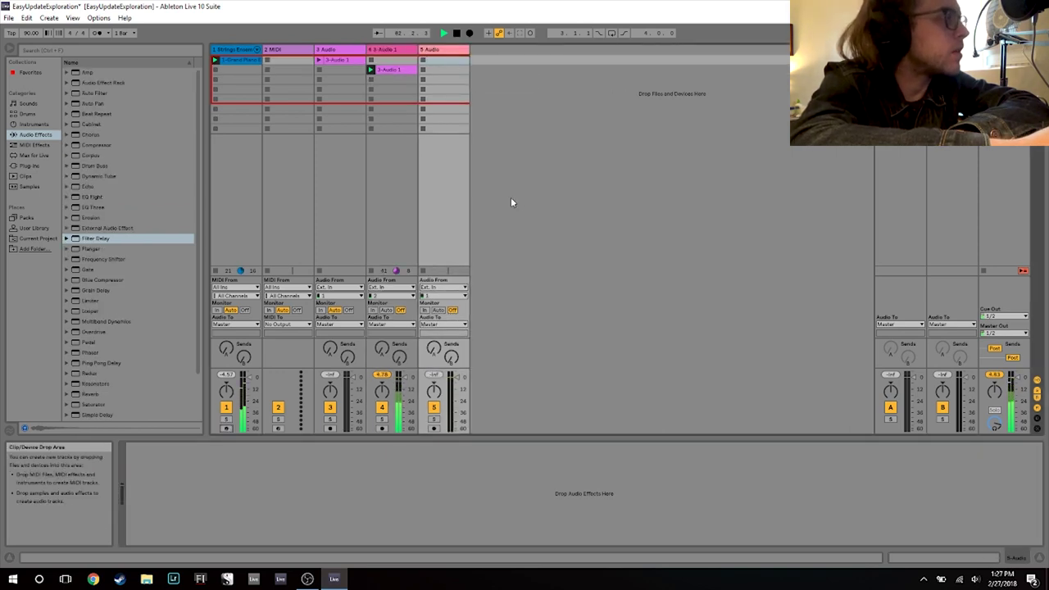
# Step: Load the Wavetable preset Chasing The LFO from the Synth Rhythmic presets onto the empty second MIDI track
pyautogui.click(37, 127)
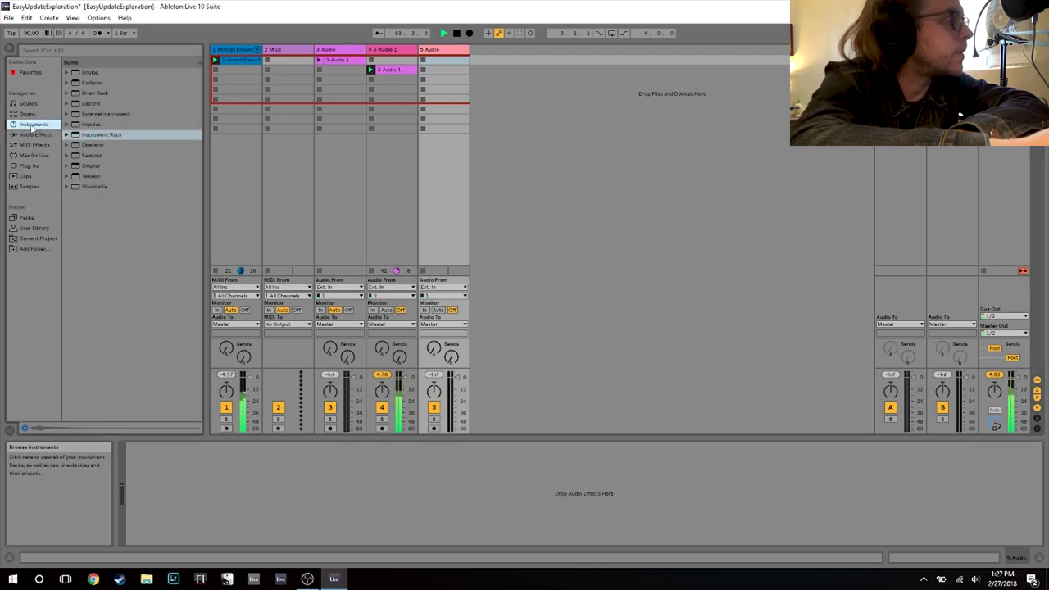
pyautogui.click(76, 188)
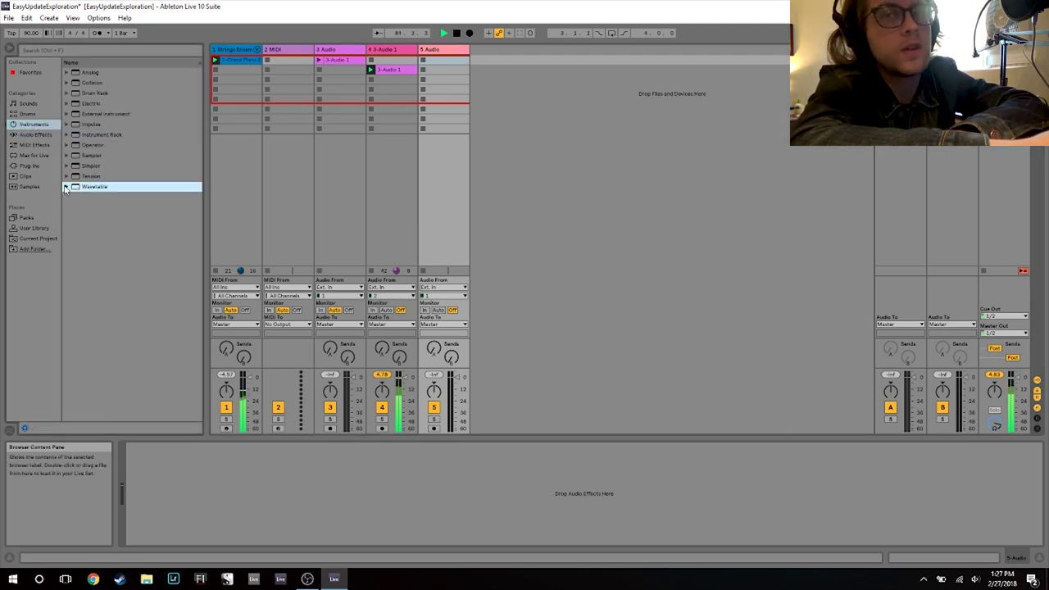
pyautogui.click(66, 188)
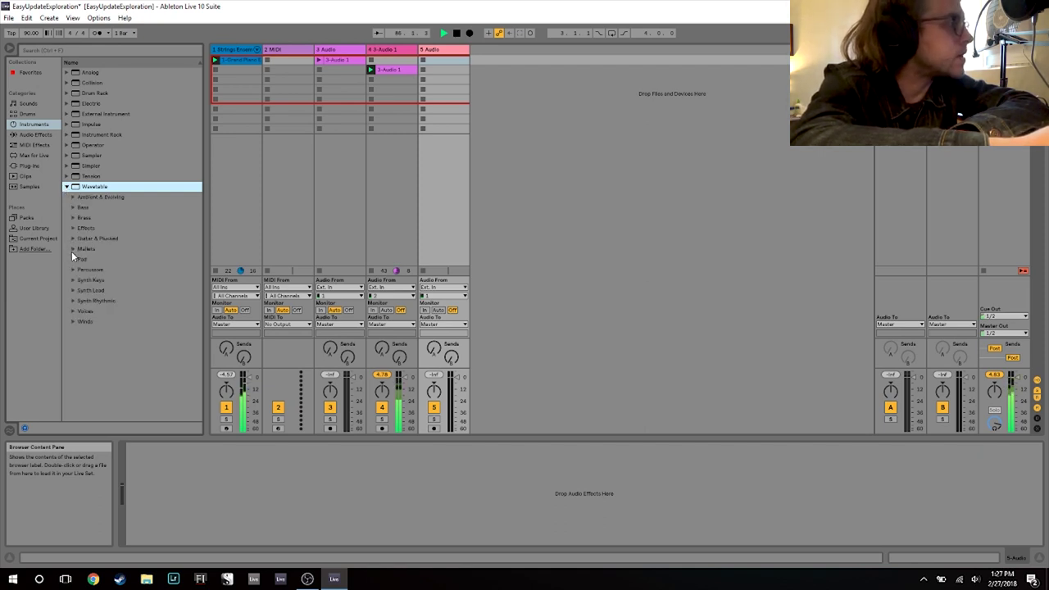
pyautogui.click(83, 301)
pyautogui.click(73, 302)
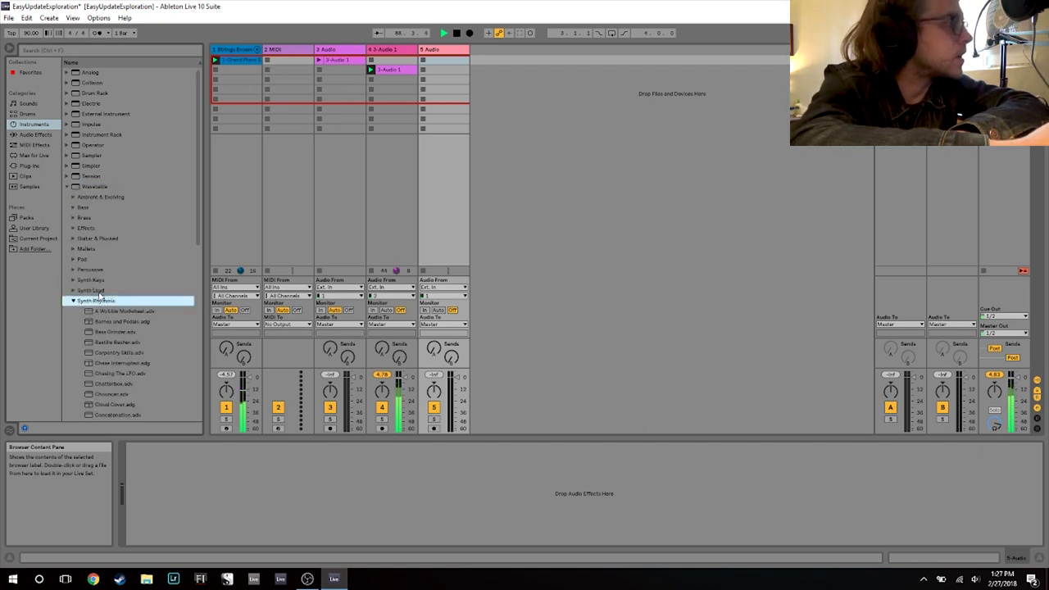
pyautogui.scroll(-1, 100, 291)
pyautogui.moveTo(100, 330); pyautogui.dragTo(268, 63)
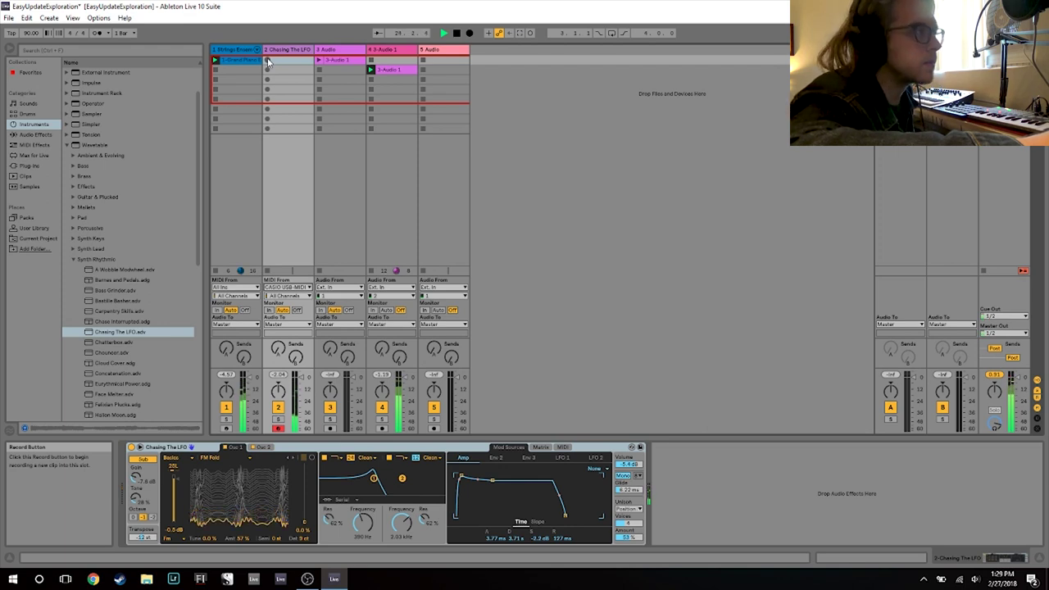
# Step: Record a MIDI clip in the first slot of the Chasing The LFO track, open its notes and disarm the track
pyautogui.click(268, 62)
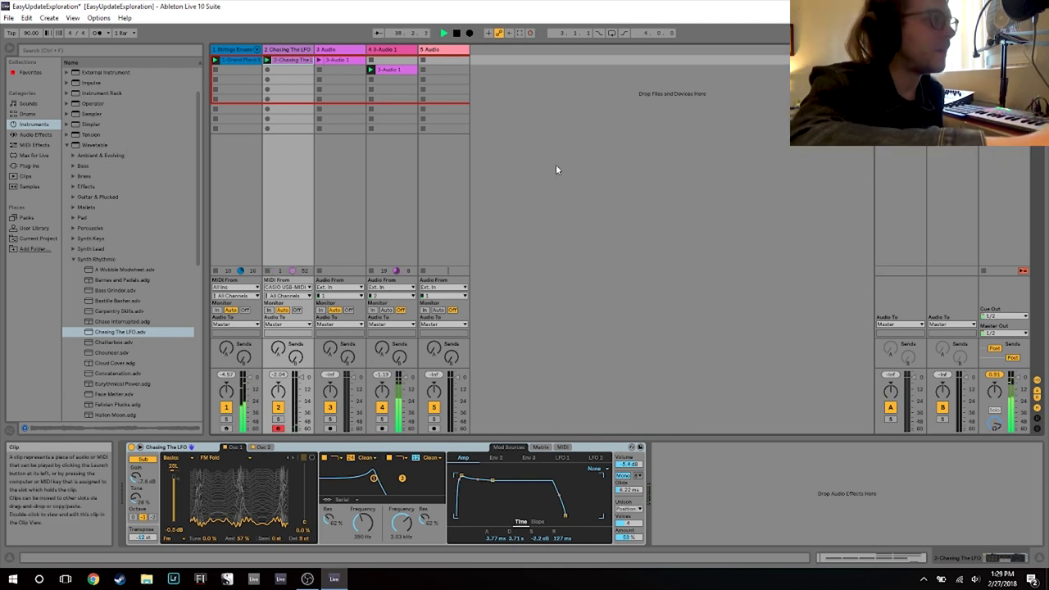
pyautogui.click(287, 60)
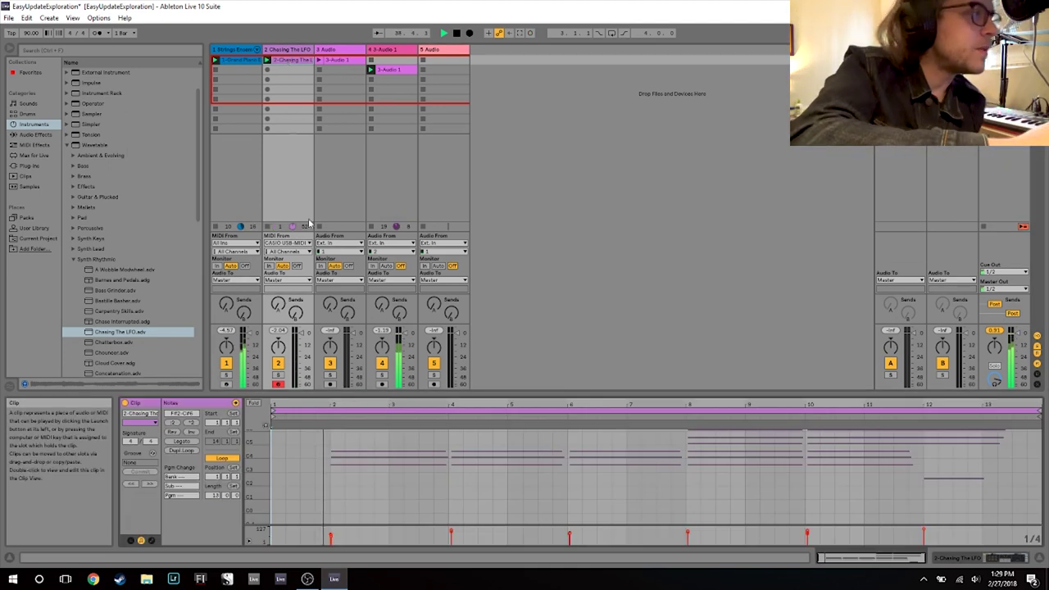
pyautogui.click(278, 384)
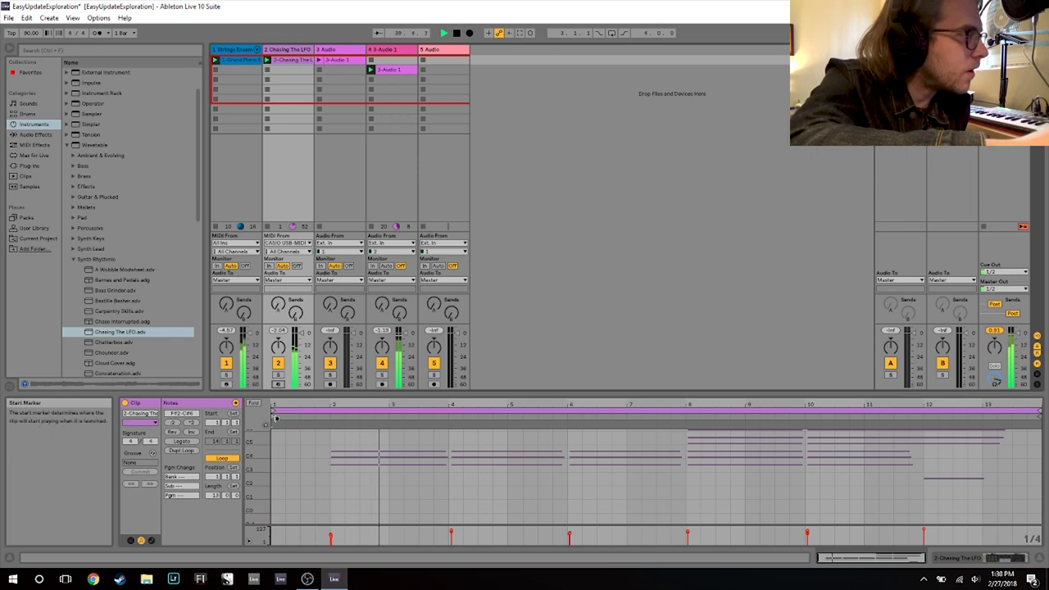
# Step: Quantize all notes of the recorded Chasing The LFO clip to the current grid
pyautogui.hotkey('ctrl', 'a')
pyautogui.hotkey('ctrl', 'shift', 'u')
pyautogui.click(548, 273)
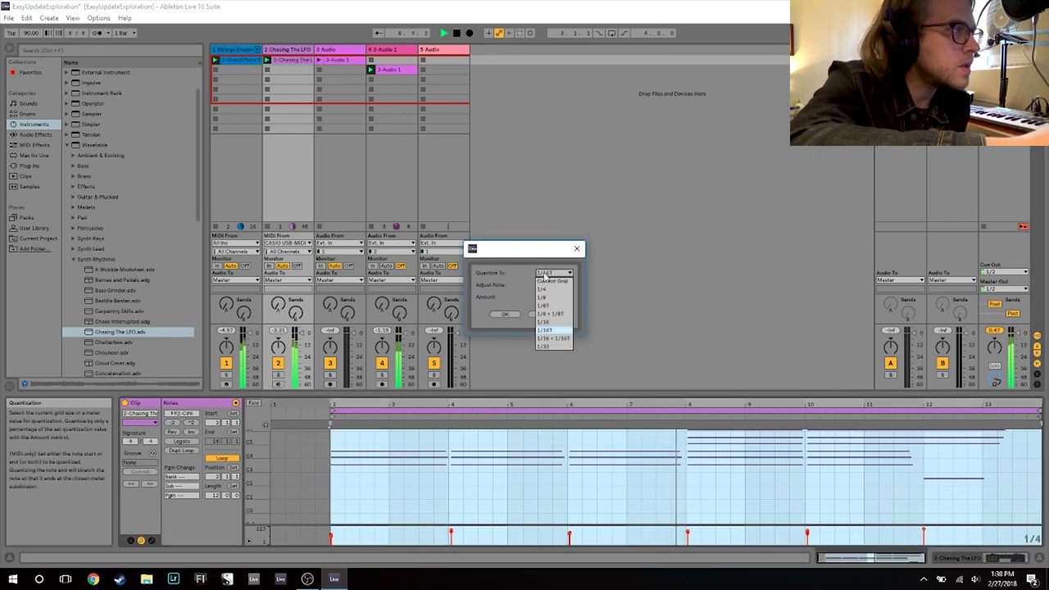
pyautogui.click(549, 283)
pyautogui.click(505, 314)
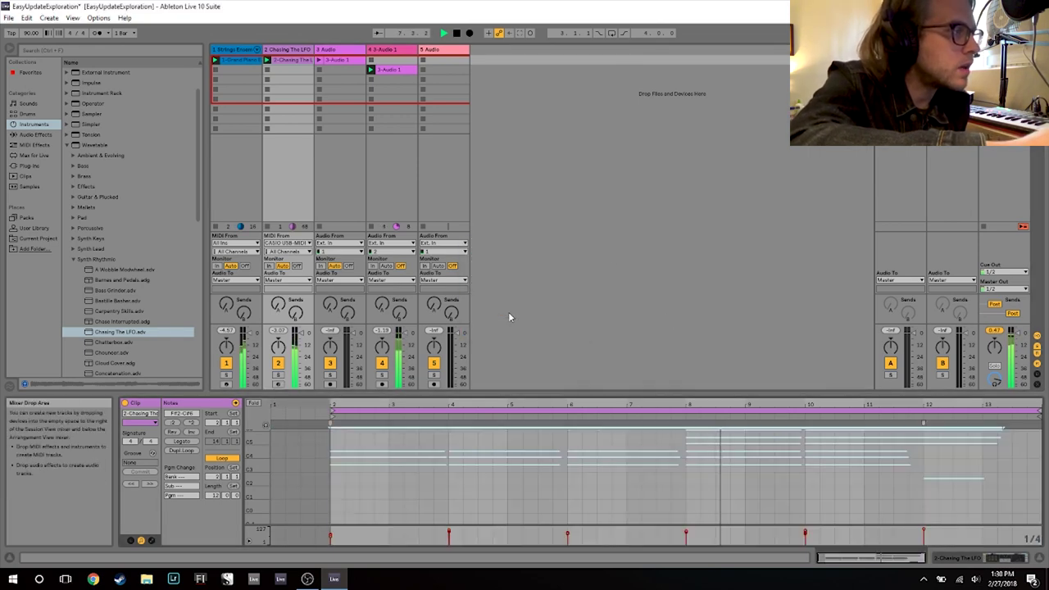
# Step: Shorten the first chord's notes in the Chasing The LFO clip so they end just before bar 4
pyautogui.click(422, 480)
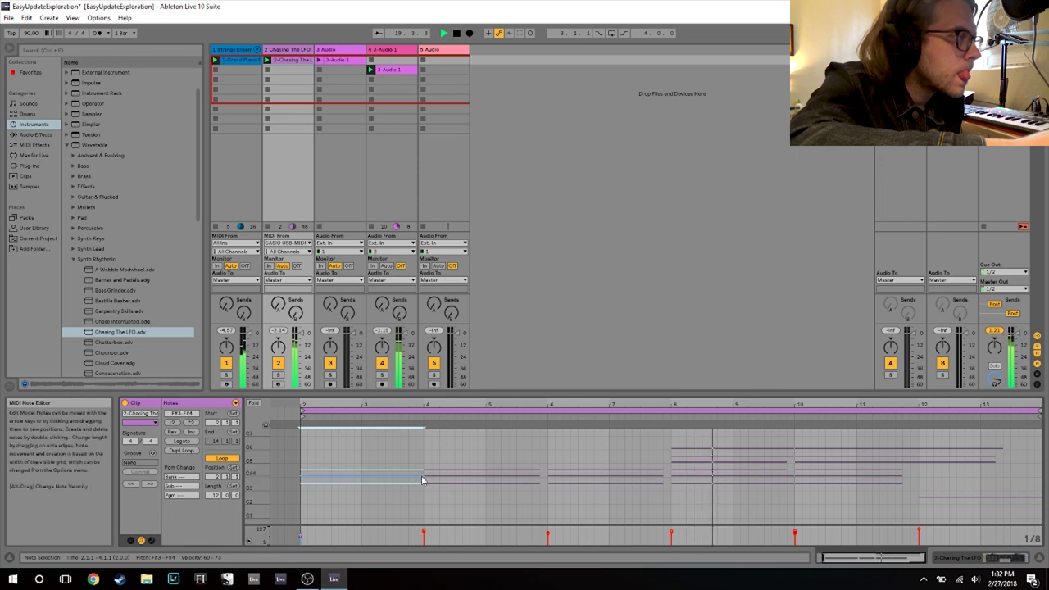
pyautogui.moveTo(422, 480); pyautogui.dragTo(418, 481)
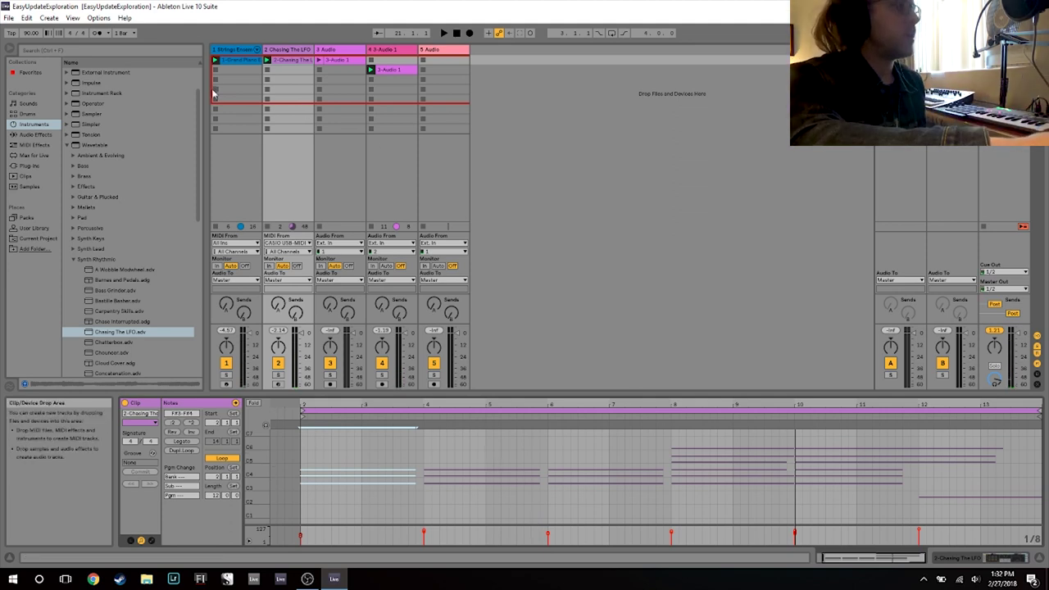
# Step: Add the CloudSeed plug-in to the Chasing The LFO track and slightly lower the track's volume during playback
pyautogui.click(30, 167)
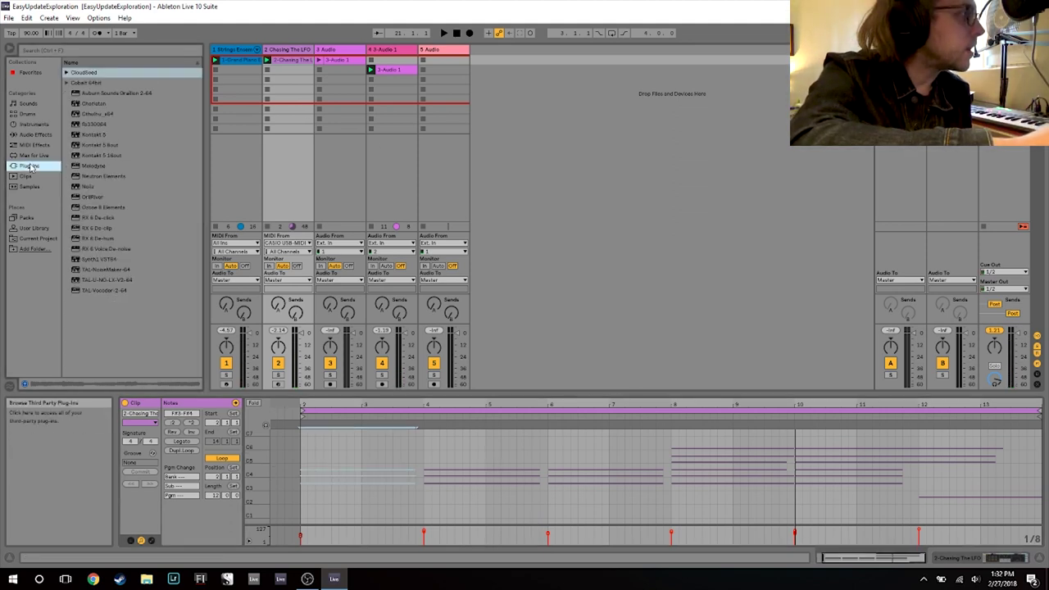
pyautogui.click(67, 73)
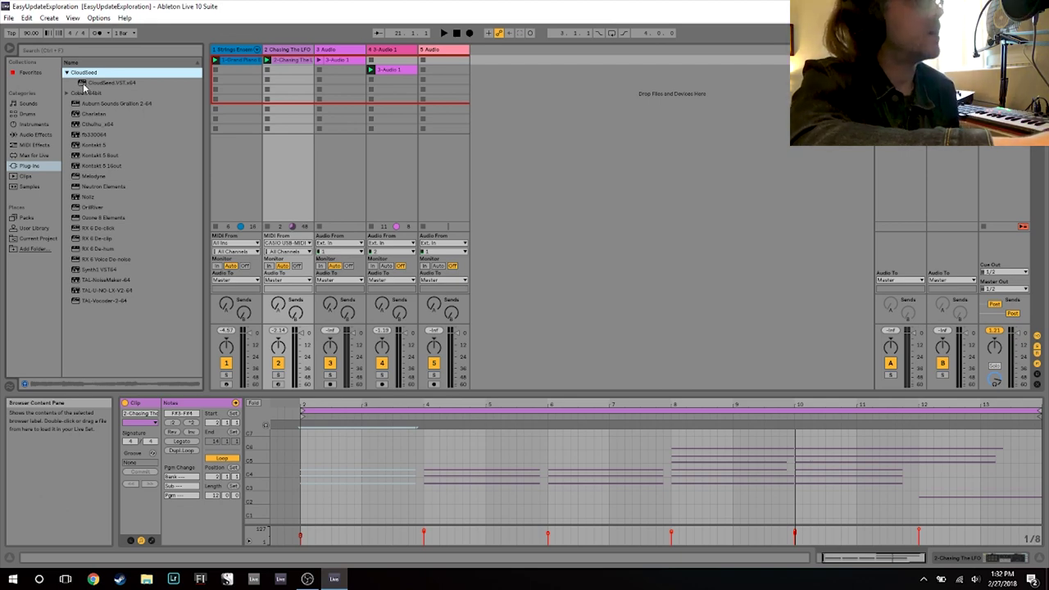
pyautogui.click(85, 84)
pyautogui.moveTo(289, 170); pyautogui.dragTo(289, 170)
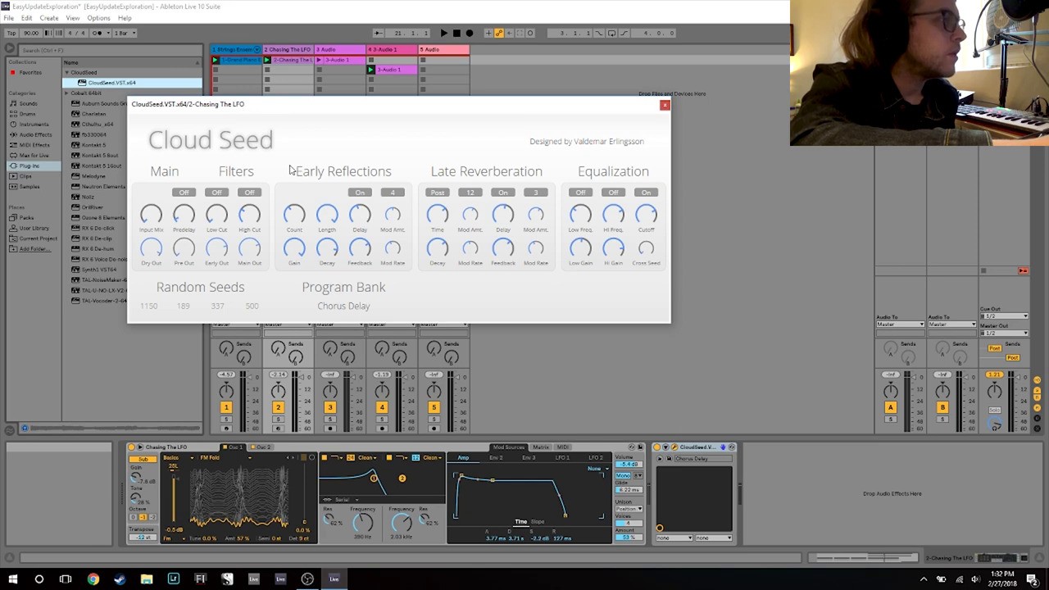
pyautogui.press('space')
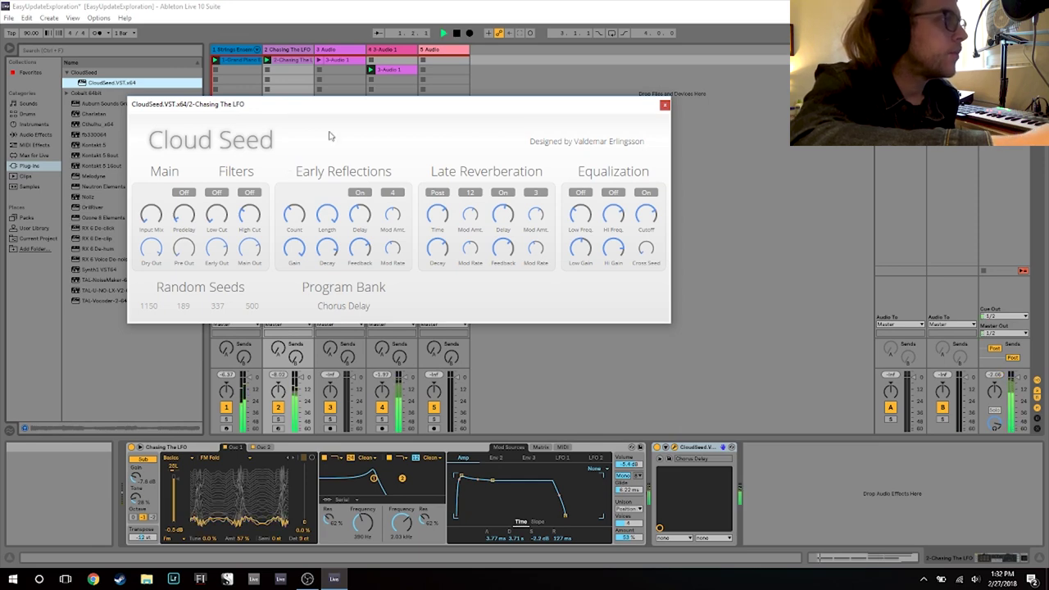
pyautogui.moveTo(344, 104); pyautogui.dragTo(671, 99)
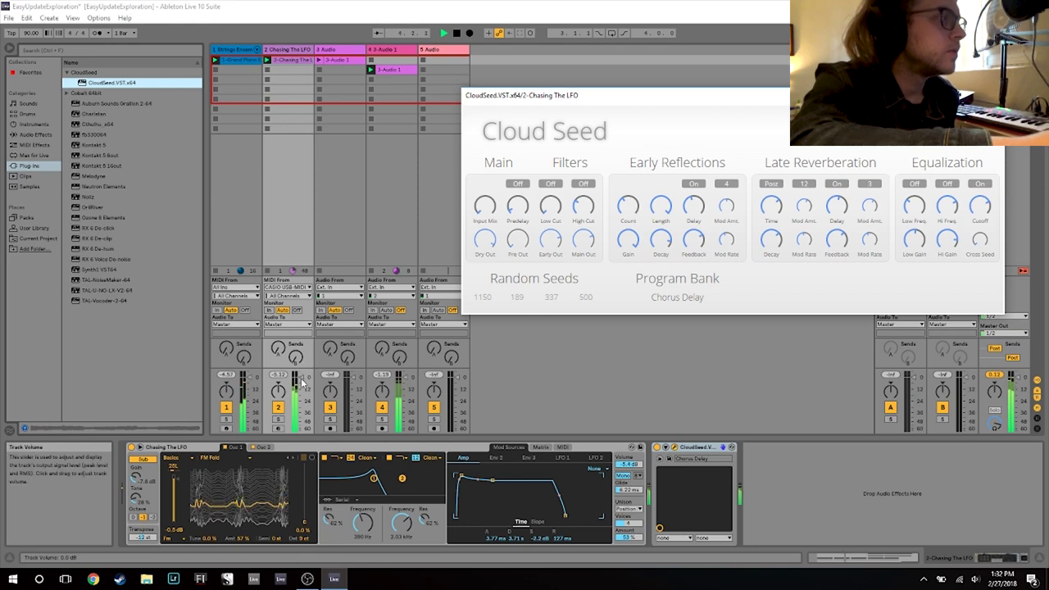
pyautogui.moveTo(301, 383); pyautogui.dragTo(301, 386)
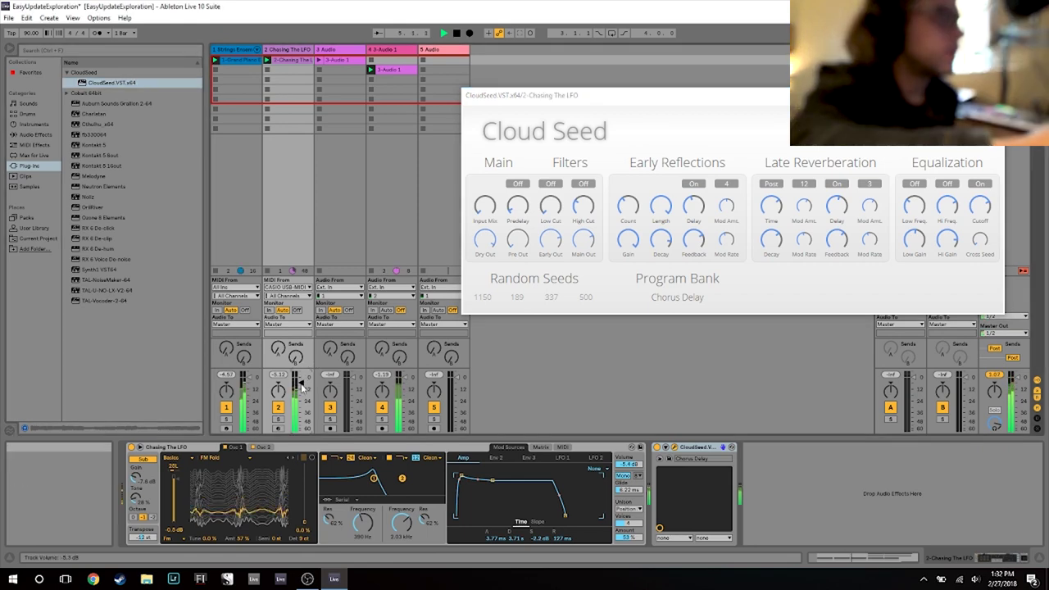
# Step: Load the factory program Hyperplane in CloudSeed on the Chasing The LFO track
pyautogui.click(651, 296)
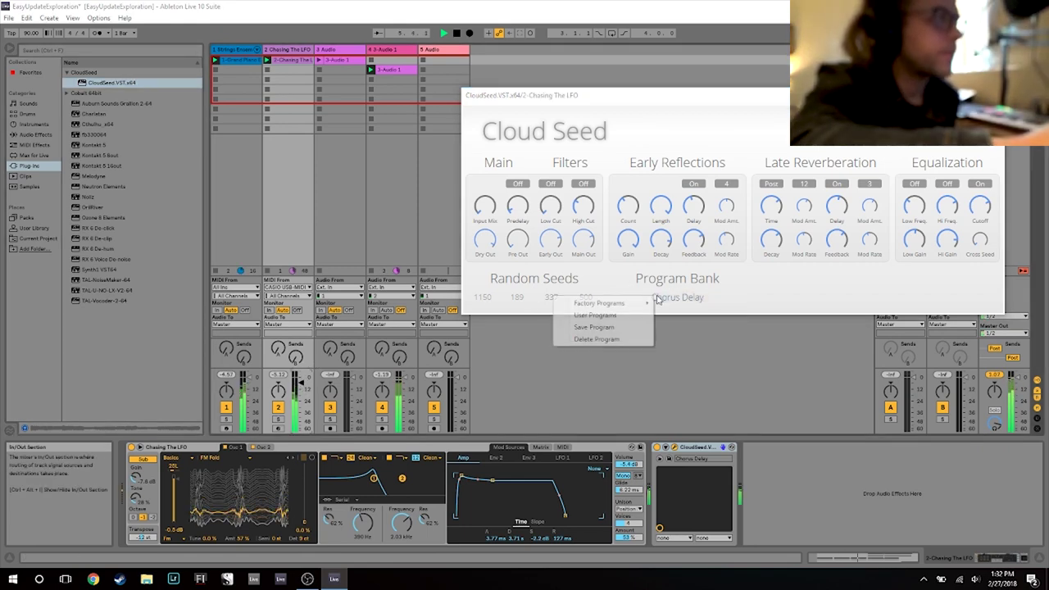
pyautogui.moveTo(621, 305)
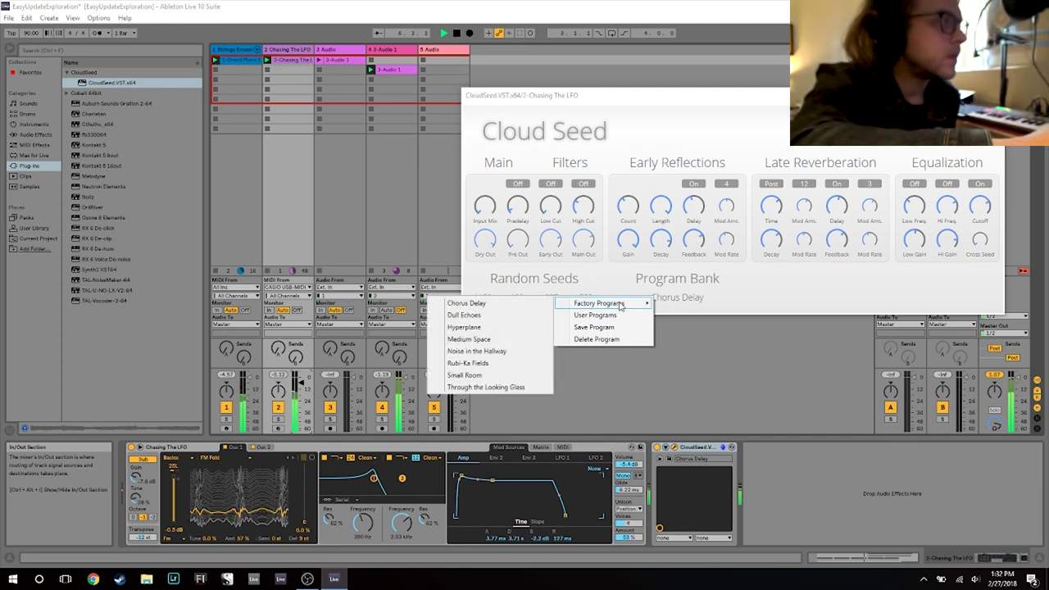
pyautogui.click(464, 327)
pyautogui.moveTo(673, 104); pyautogui.dragTo(517, 124)
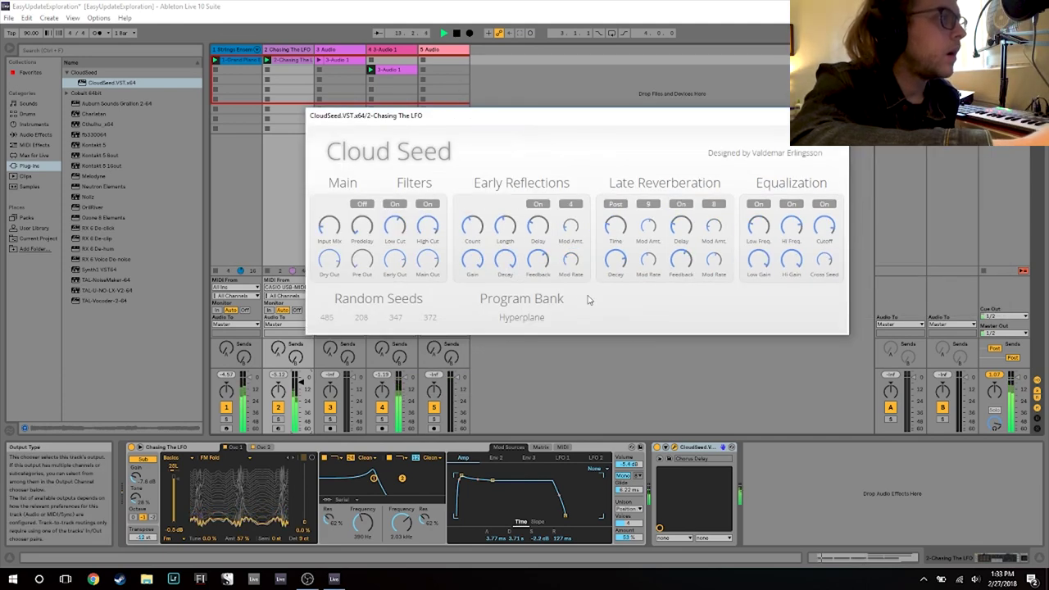
# Step: Set CloudSeed to the factory program Through the Looking Glass and close the plug-in window
pyautogui.click(547, 320)
pyautogui.moveTo(471, 331)
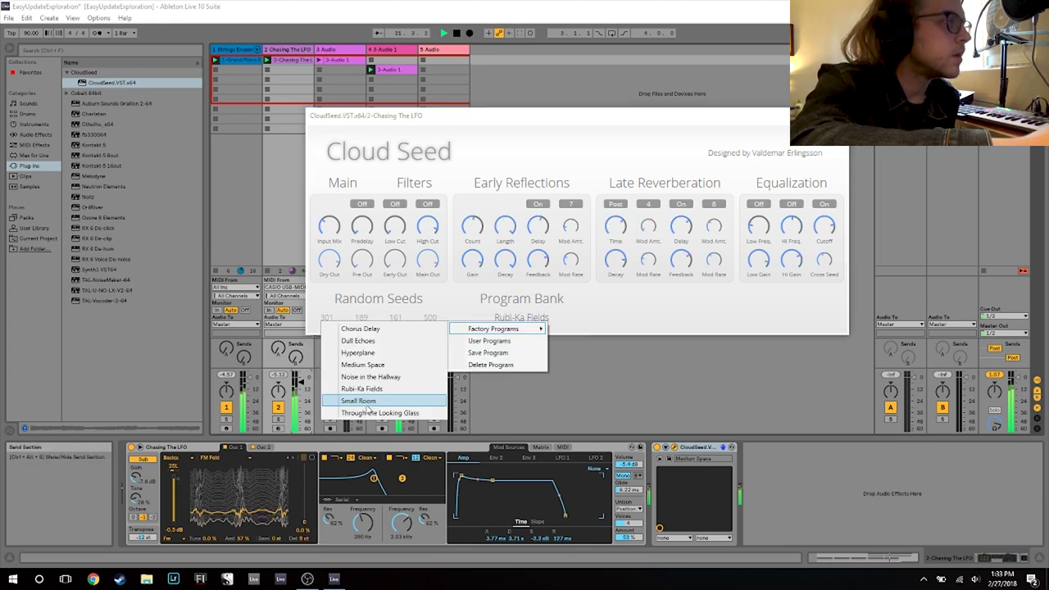
pyautogui.click(385, 410)
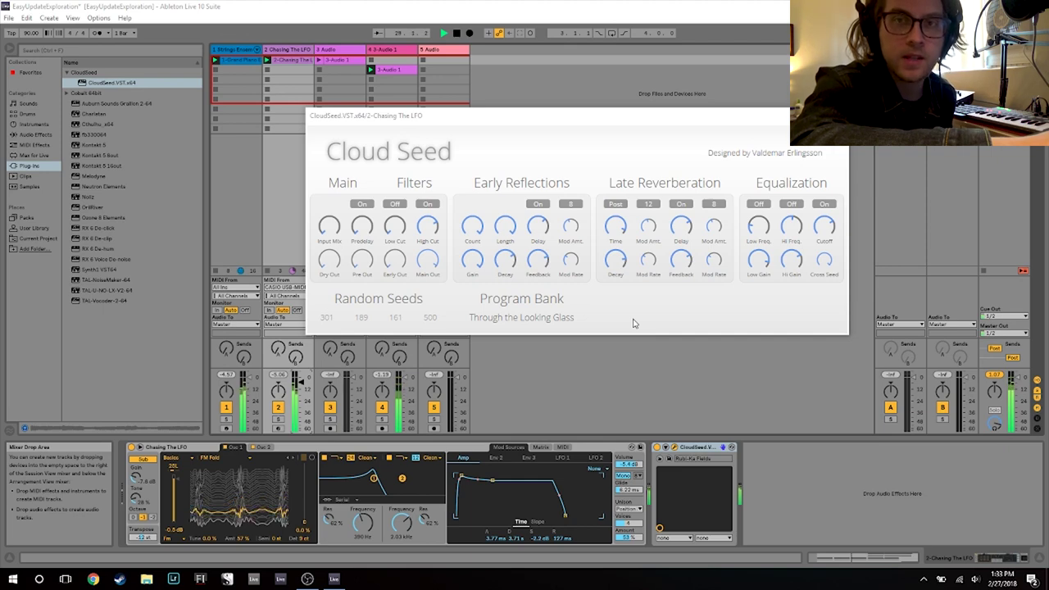
pyautogui.click(836, 116)
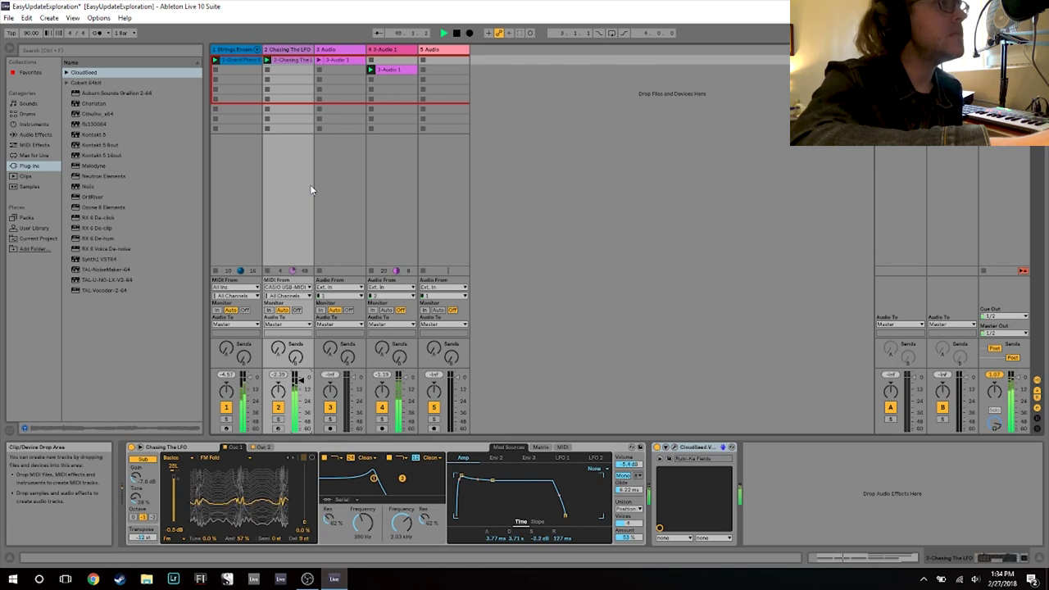
# Step: Arm the fifth track, record an audio clip in its first slot and save the set
pyautogui.click(443, 64)
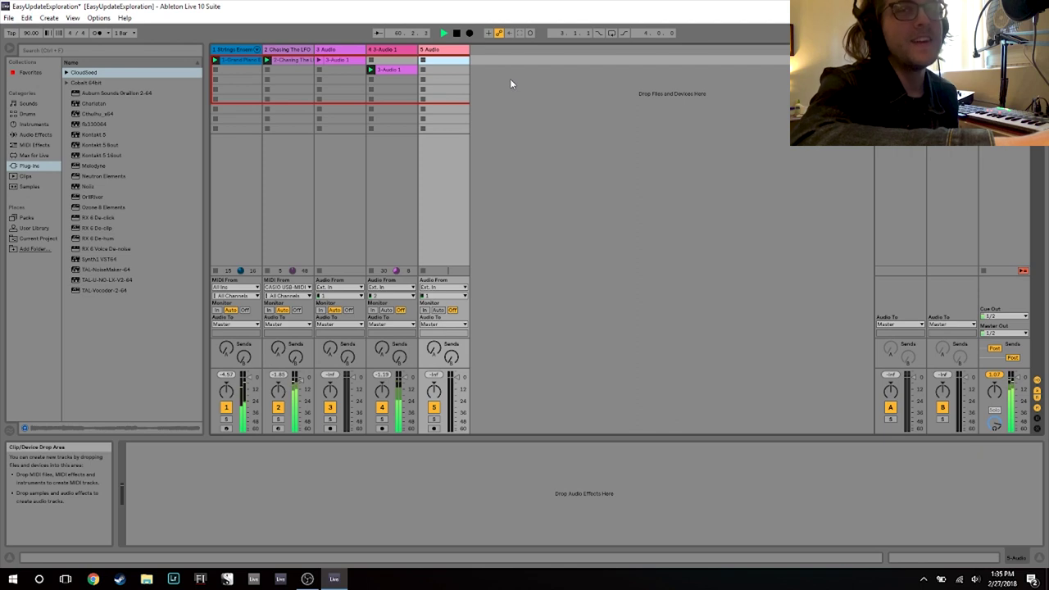
pyautogui.hotkey('ctrl', ',')
pyautogui.click(656, 123)
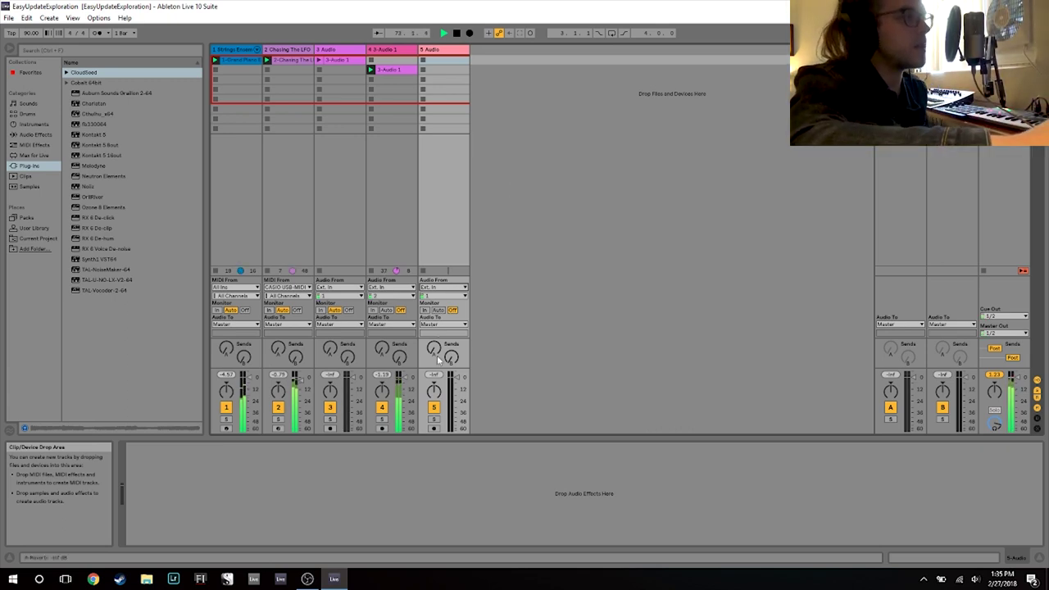
pyautogui.click(433, 428)
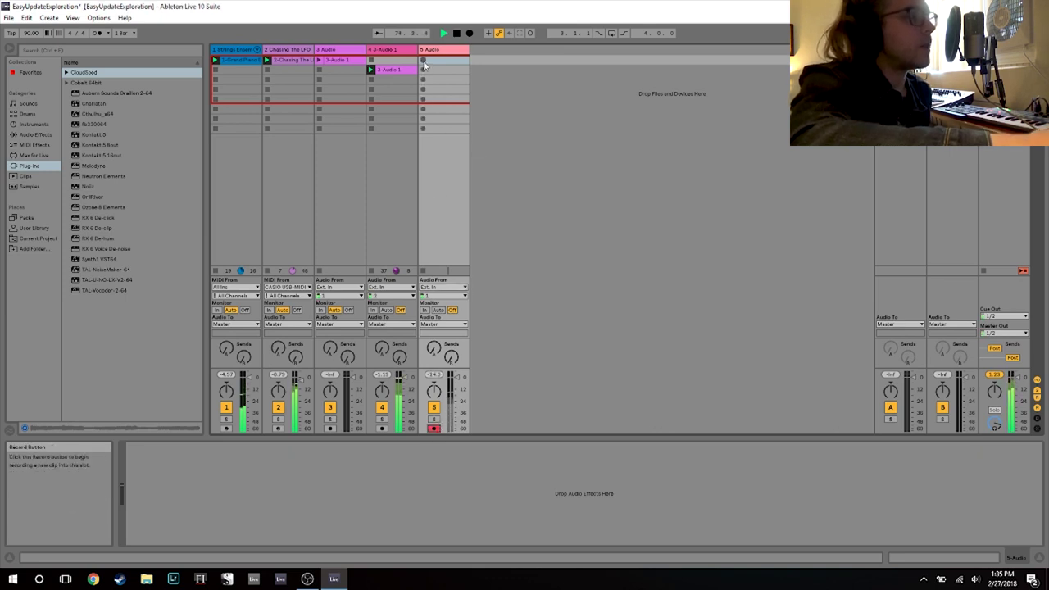
pyautogui.hotkey('ctrl', 's')
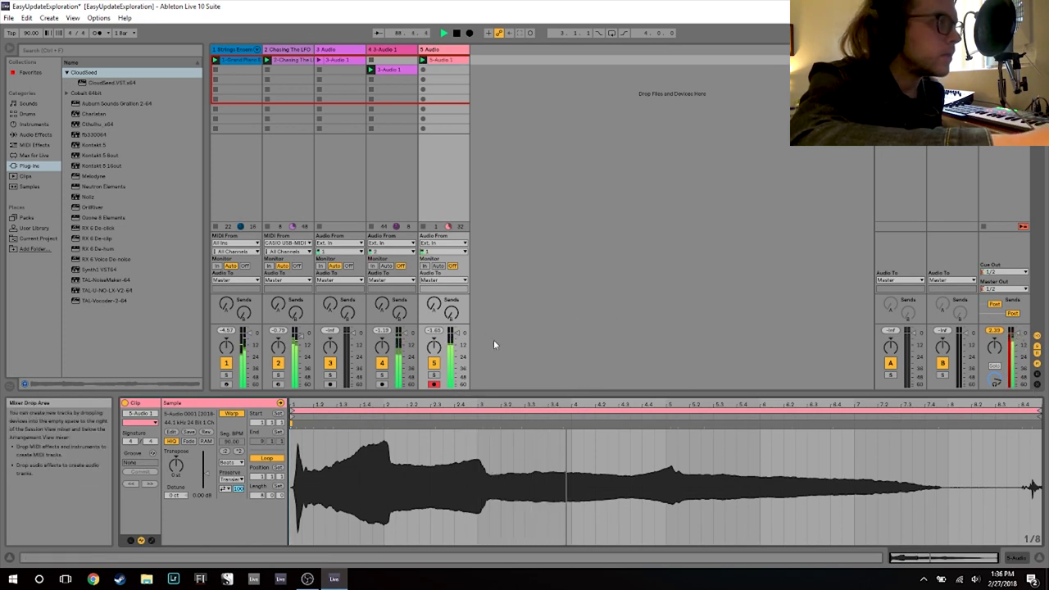
# Step: Slightly lower the fifth track's volume and shorten the loop of its recorded clip to 7 bars
pyautogui.moveTo(457, 338); pyautogui.dragTo(457, 336)
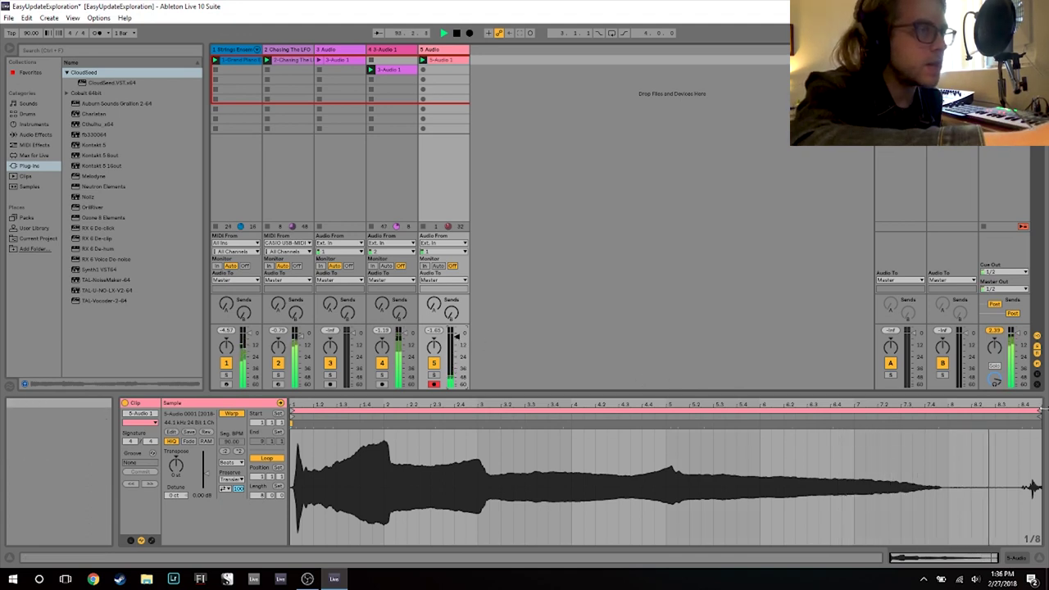
pyautogui.moveTo(1044, 410); pyautogui.dragTo(947, 410)
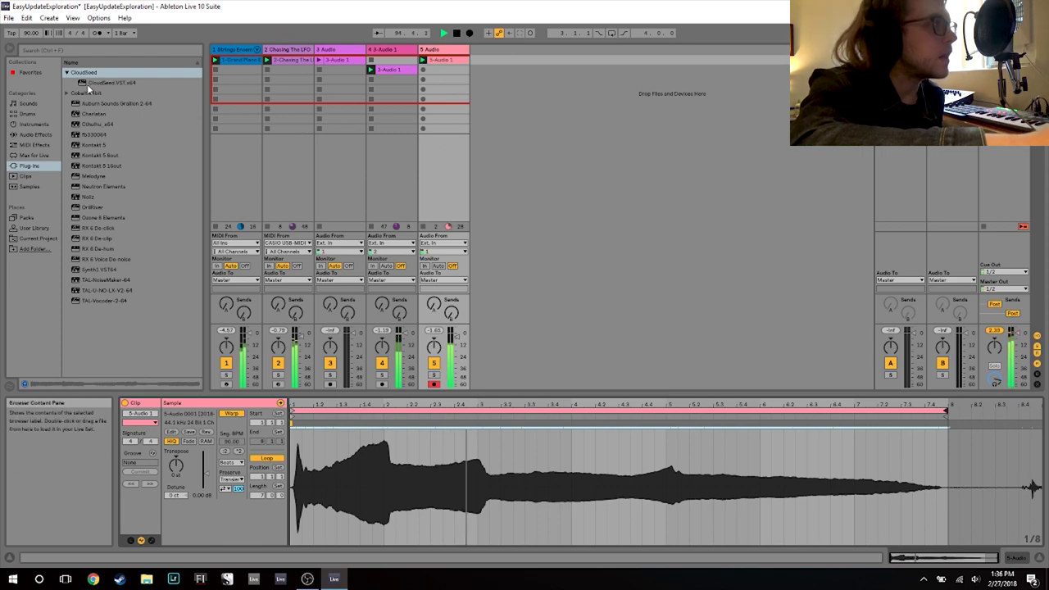
# Step: Add the CloudSeed plug-in to the fifth audio track and move its window aside
pyautogui.doubleClick(92, 83)
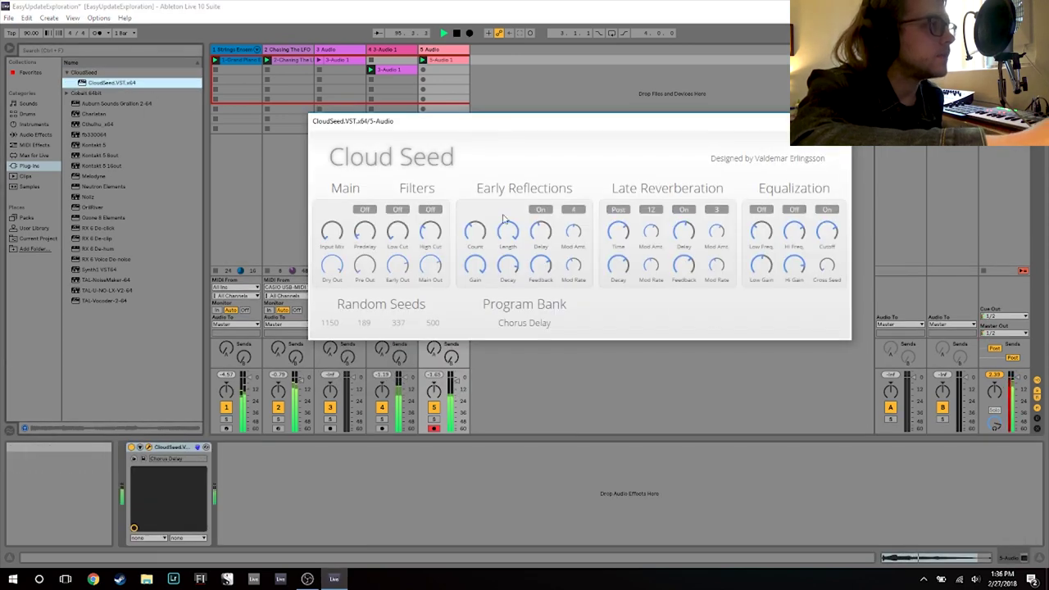
pyautogui.moveTo(600, 124); pyautogui.dragTo(765, 94)
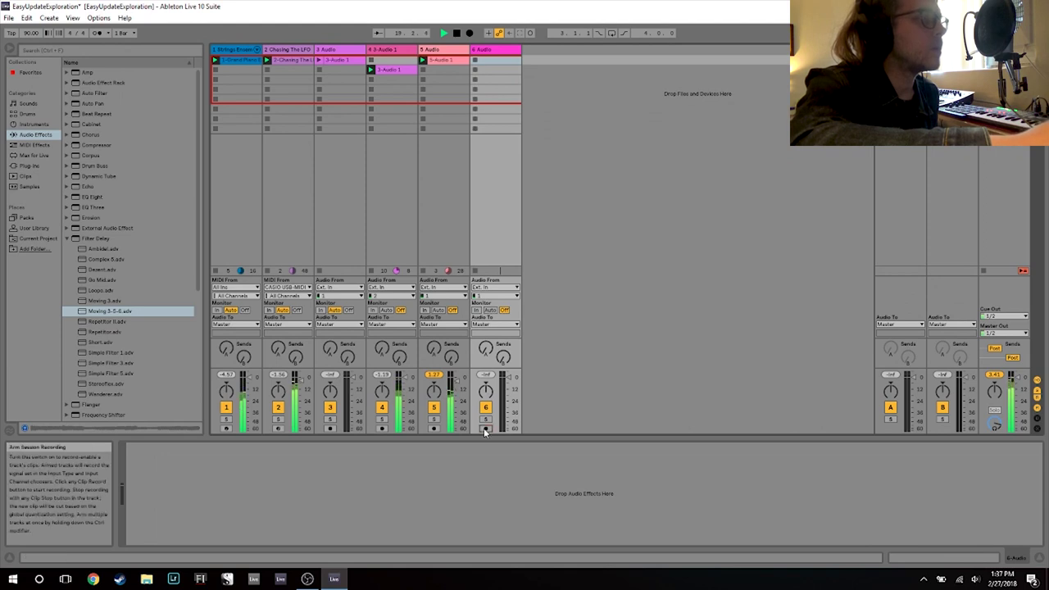
# Step: Record an audio clip in the sixth track's first slot and loop it from bar 2 for 7 bars
pyautogui.click(485, 428)
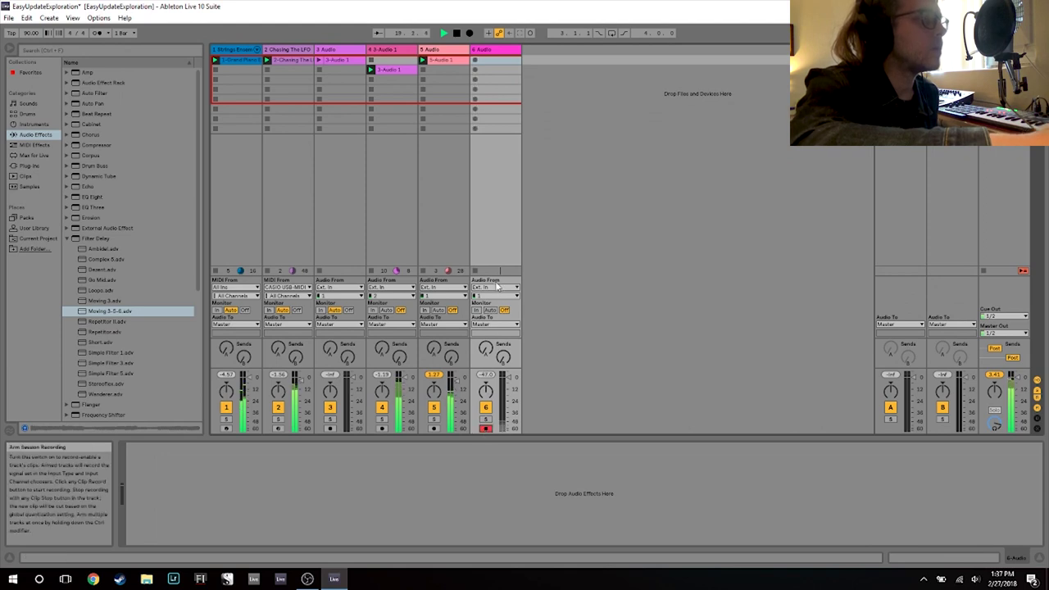
pyautogui.click(475, 60)
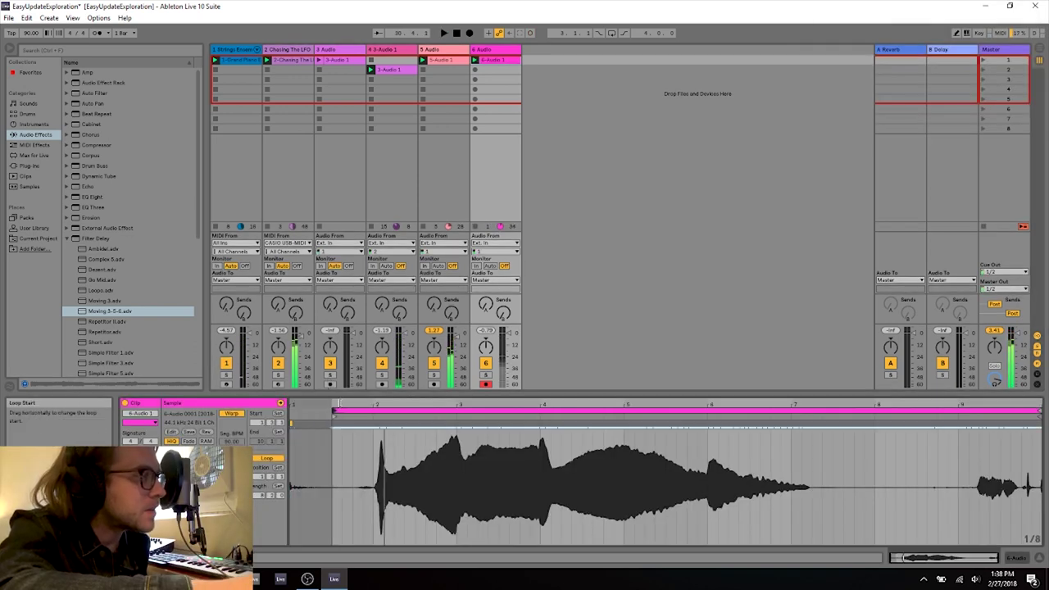
pyautogui.moveTo(338, 404); pyautogui.dragTo(376, 405)
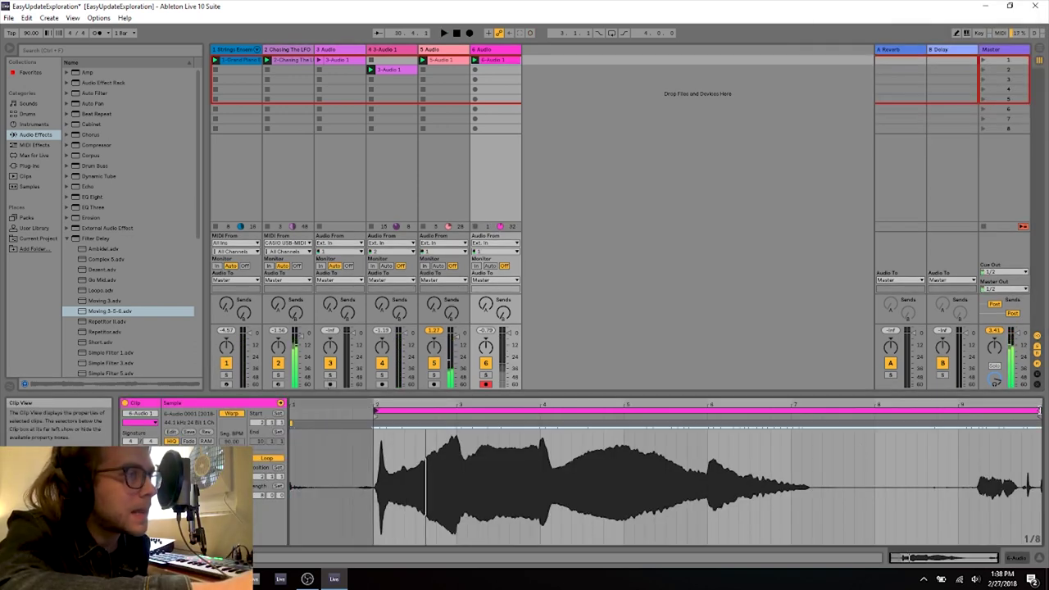
pyautogui.moveTo(1043, 410)
pyautogui.mouseDown()
pyautogui.moveTo(802, 432)
pyautogui.moveTo(959, 443)
pyautogui.mouseUp()
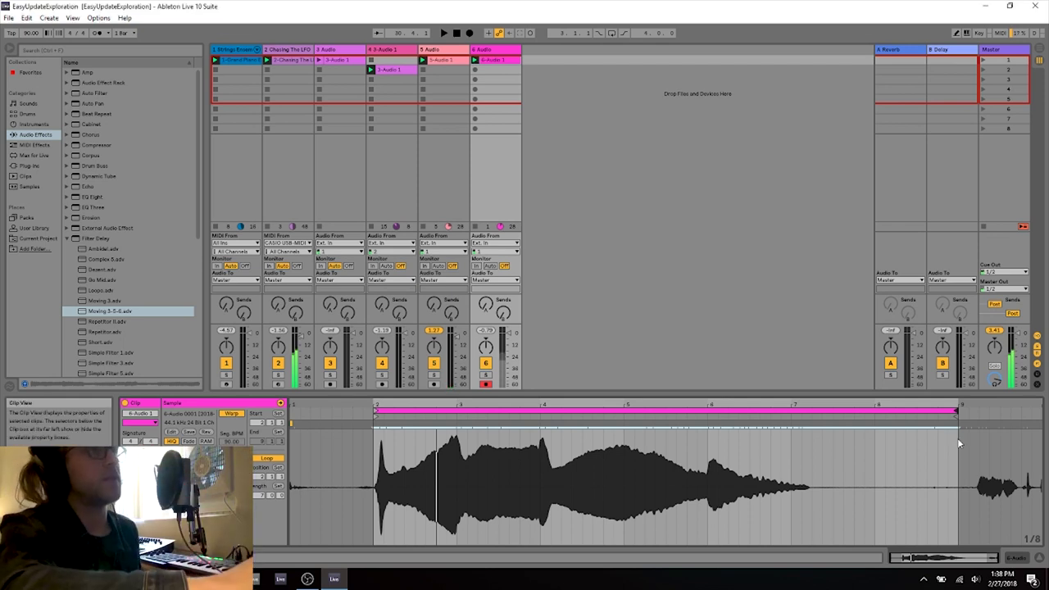
pyautogui.click(1039, 48)
pyautogui.click(1040, 62)
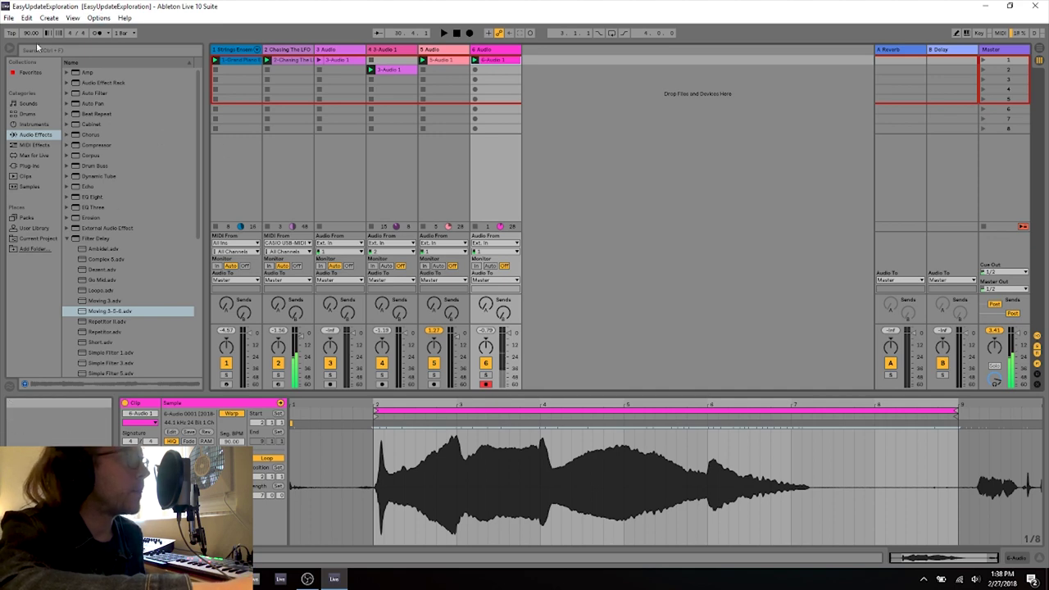
# Step: Add the CloudSeed plug-in to the sixth audio track and close its window
pyautogui.click(33, 145)
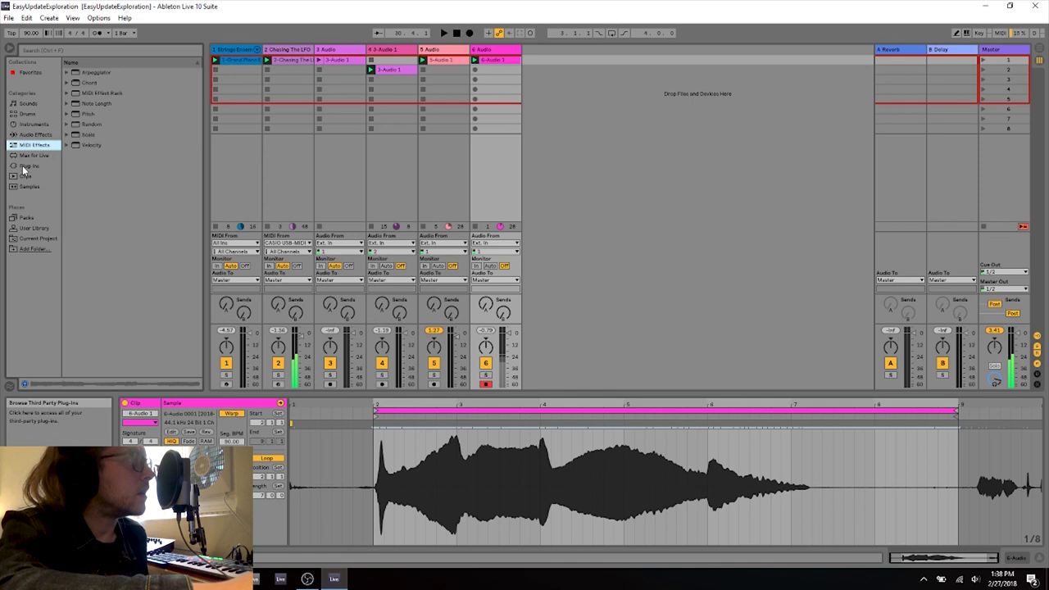
pyautogui.click(26, 166)
pyautogui.click(66, 74)
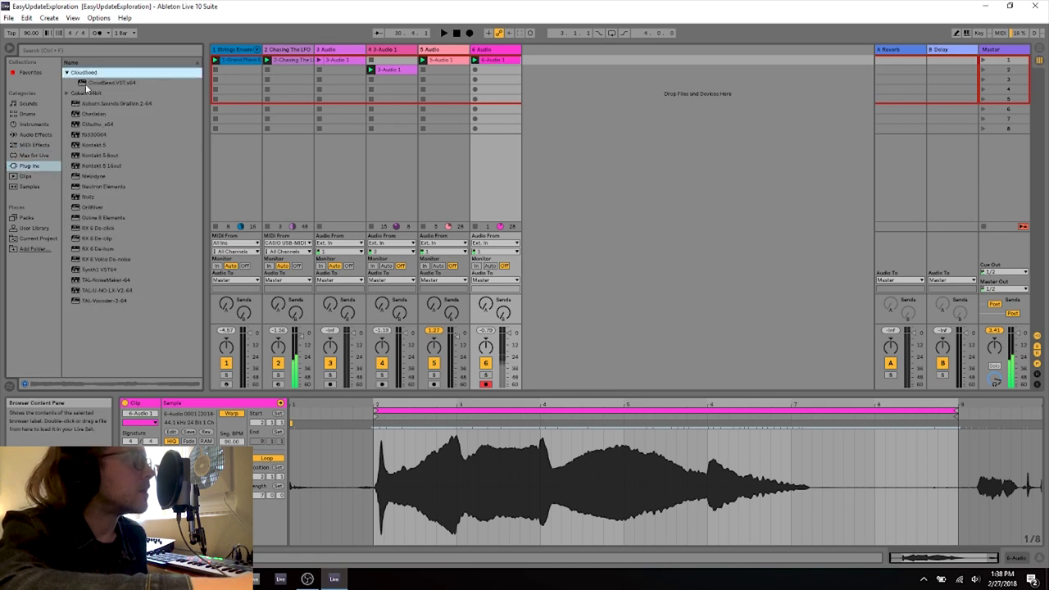
pyautogui.click(87, 83)
pyautogui.click(949, 100)
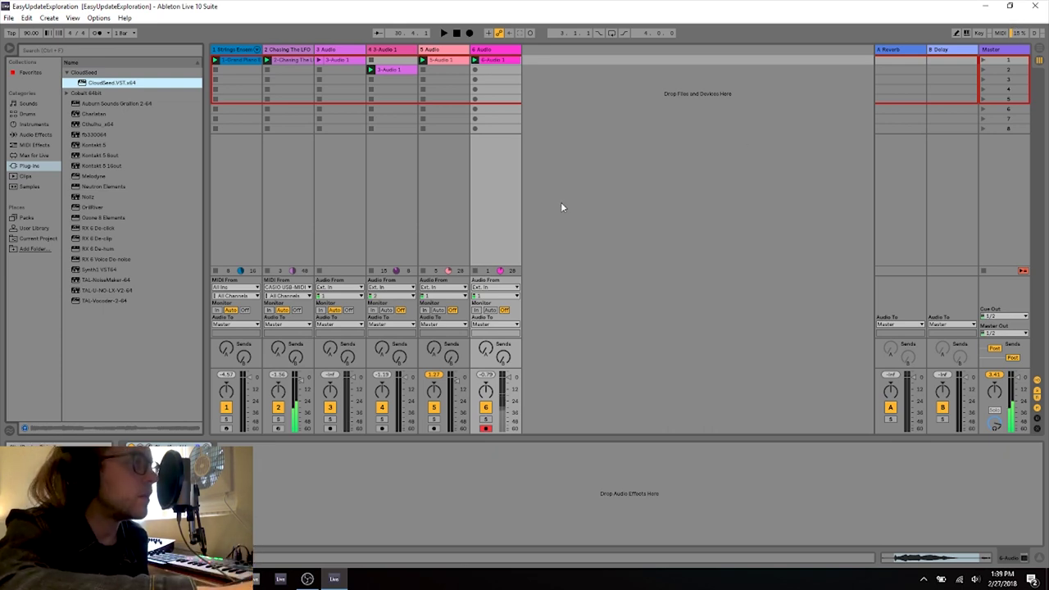
# Step: Play the set and slightly lower the sixth track's volume
pyautogui.press('space')
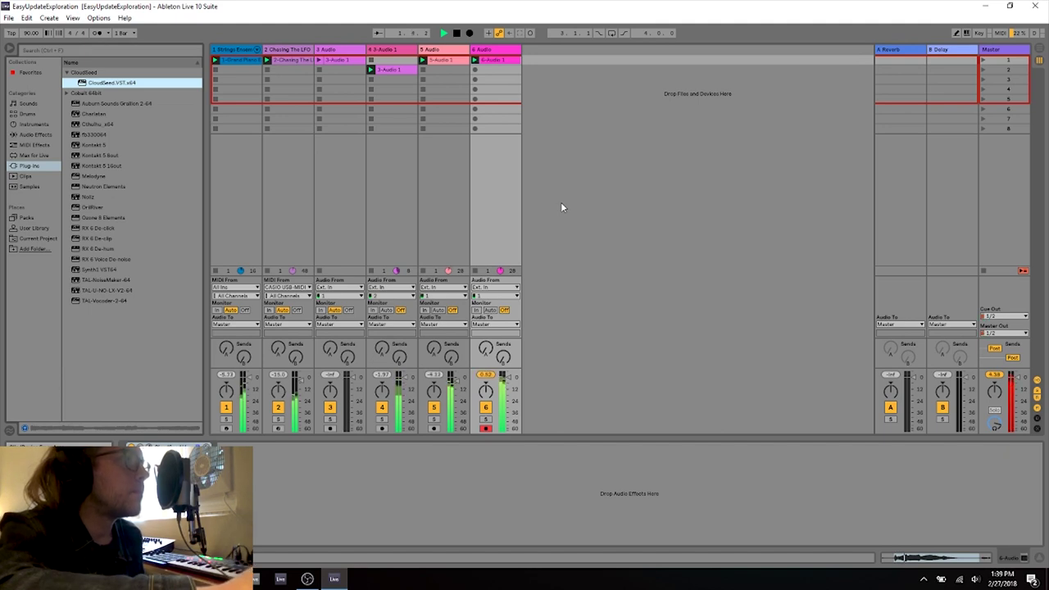
pyautogui.moveTo(509, 378); pyautogui.dragTo(509, 380)
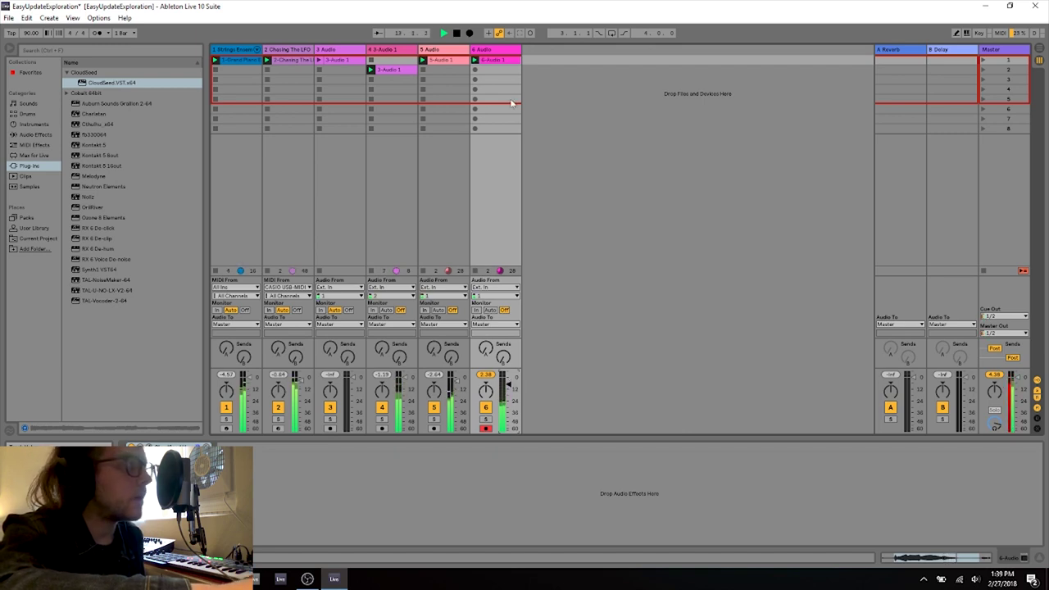
pyautogui.click(495, 61)
pyautogui.press('Left')
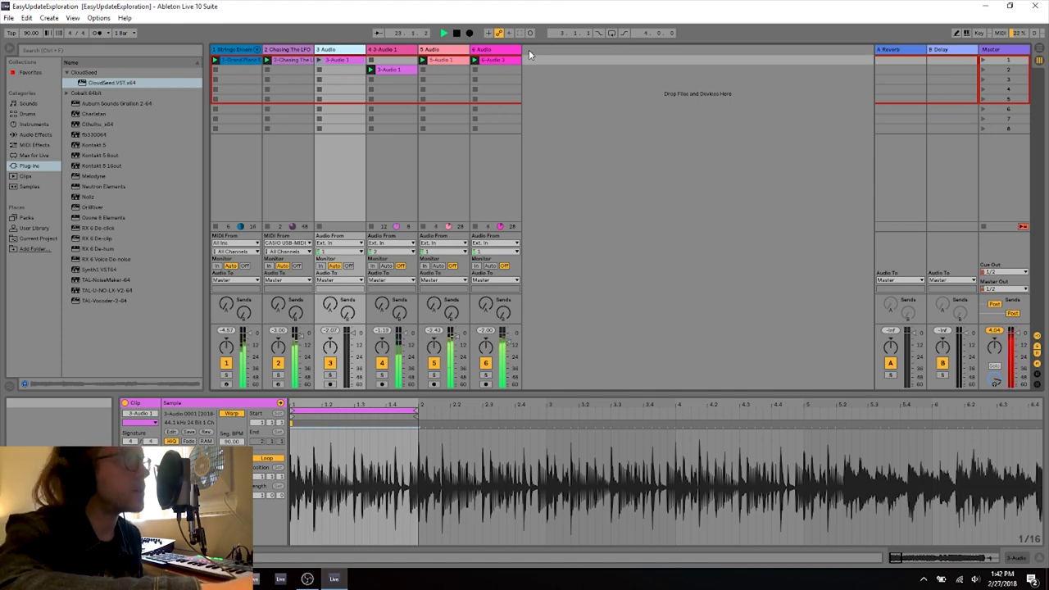
pyautogui.press('Left')
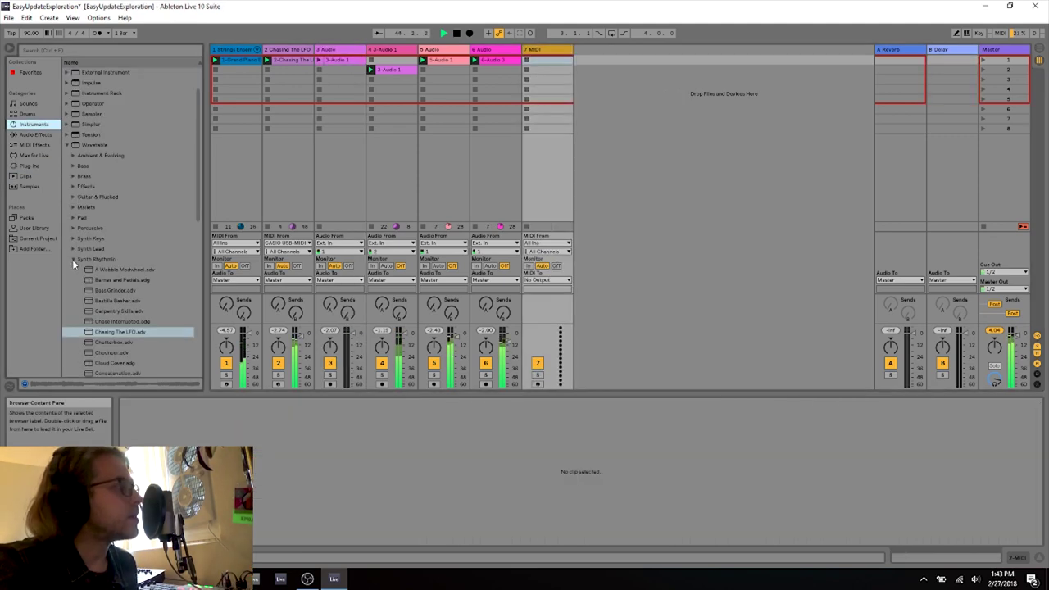
# Step: Load the Grand Piano Equal Bright Production instrument rack from the Piano & Keys presets onto the seventh track
pyautogui.click(72, 259)
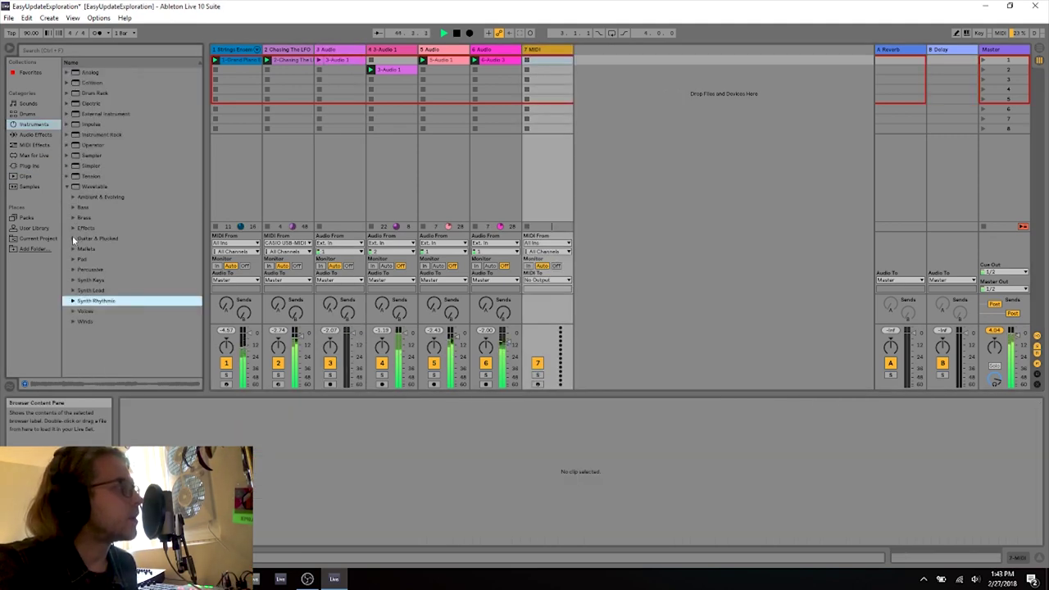
pyautogui.click(70, 134)
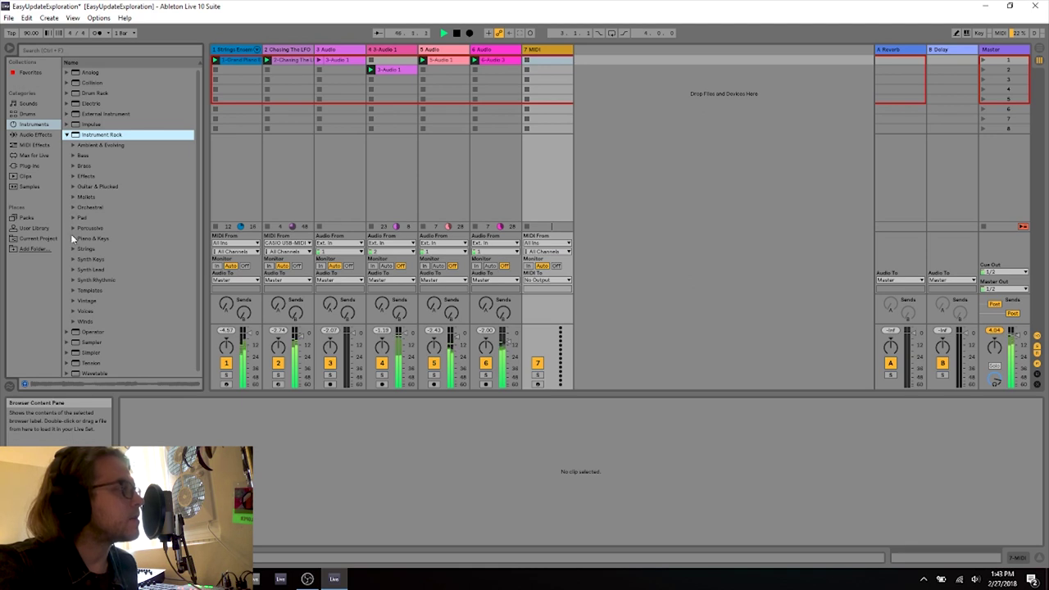
pyautogui.click(72, 238)
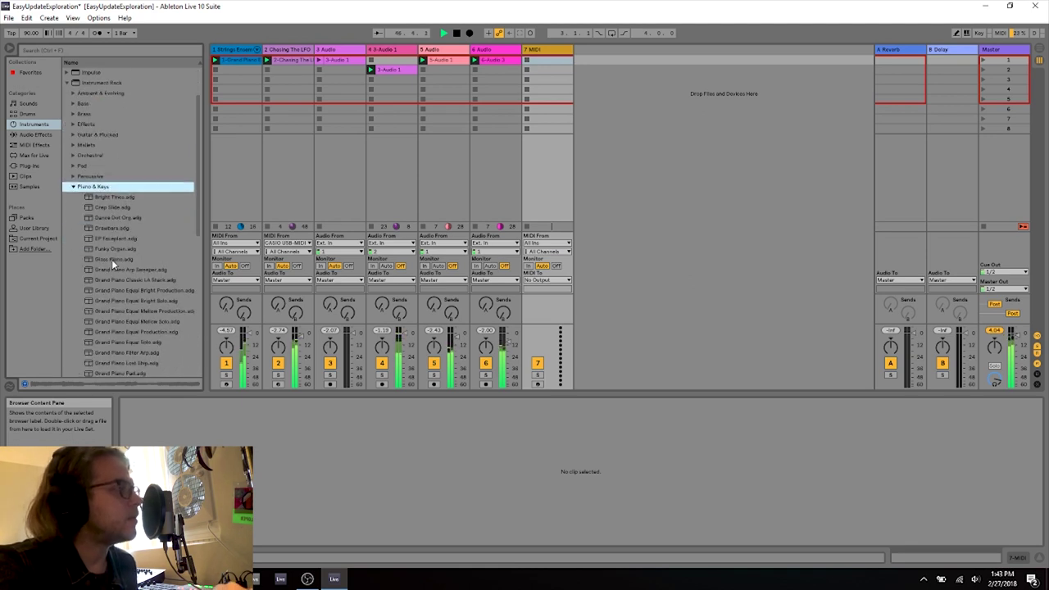
pyautogui.moveTo(128, 228); pyautogui.dragTo(551, 168)
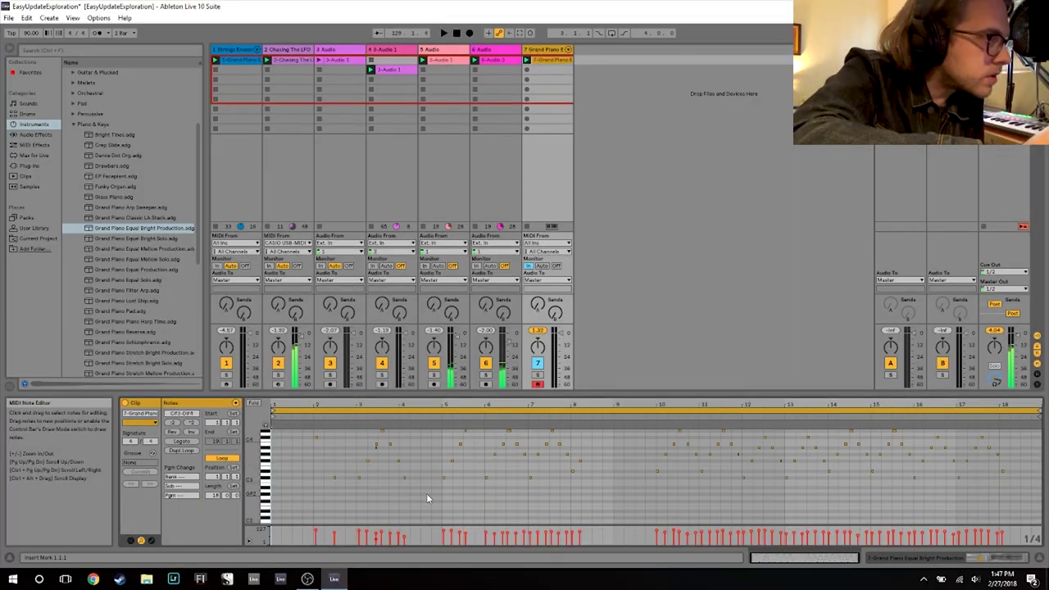
# Step: Loop the seventh track's piano clip from bar 10 for 4 bars, setting the track's monitoring to Auto and disarming it
pyautogui.scroll(2, 426, 493)
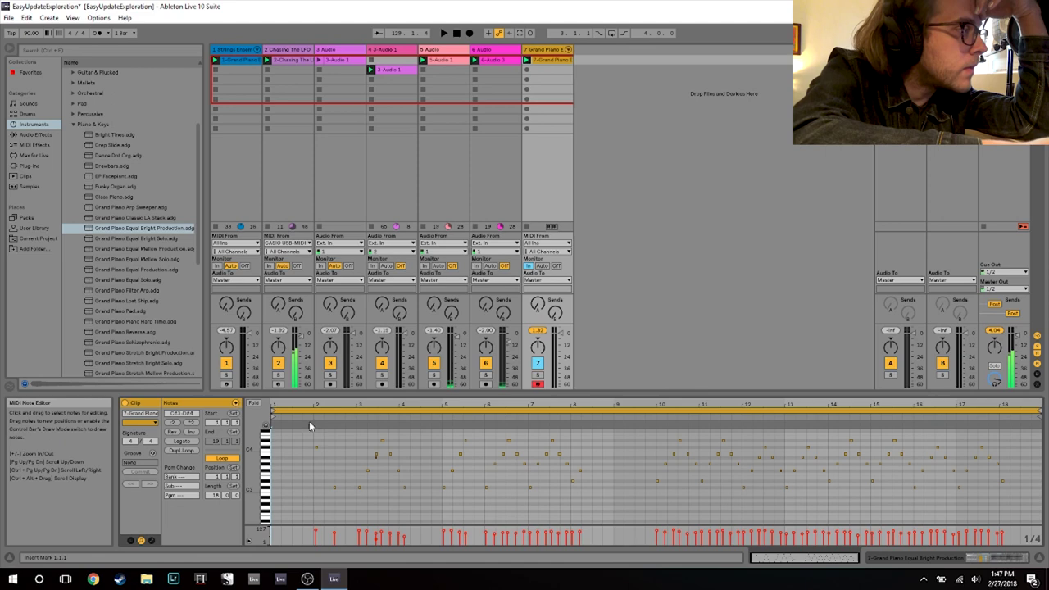
pyautogui.moveTo(274, 408)
pyautogui.mouseDown()
pyautogui.moveTo(572, 407)
pyautogui.moveTo(658, 425)
pyautogui.mouseUp()
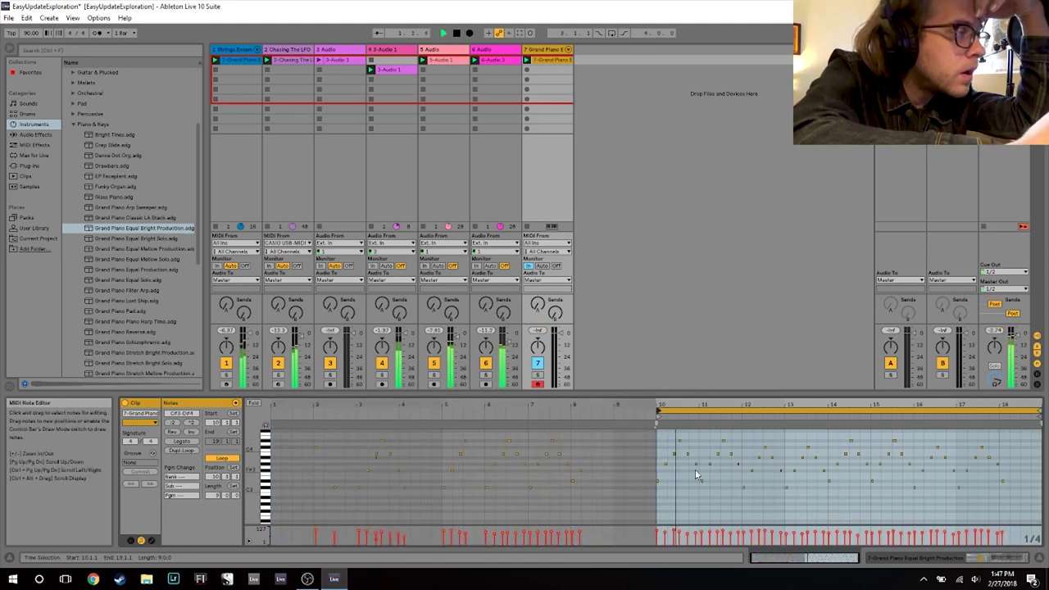
pyautogui.click(542, 266)
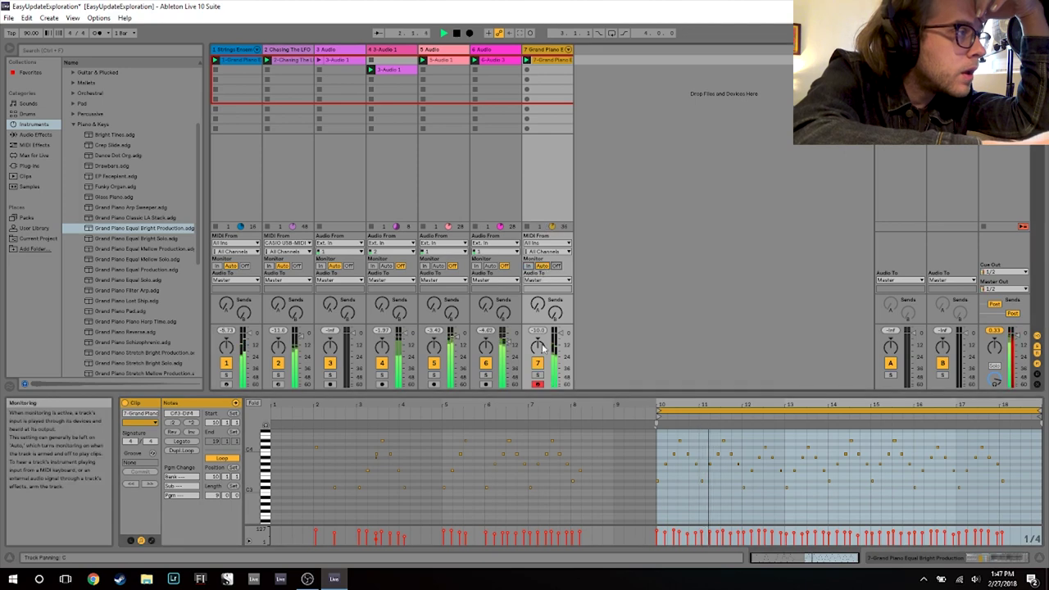
pyautogui.click(538, 385)
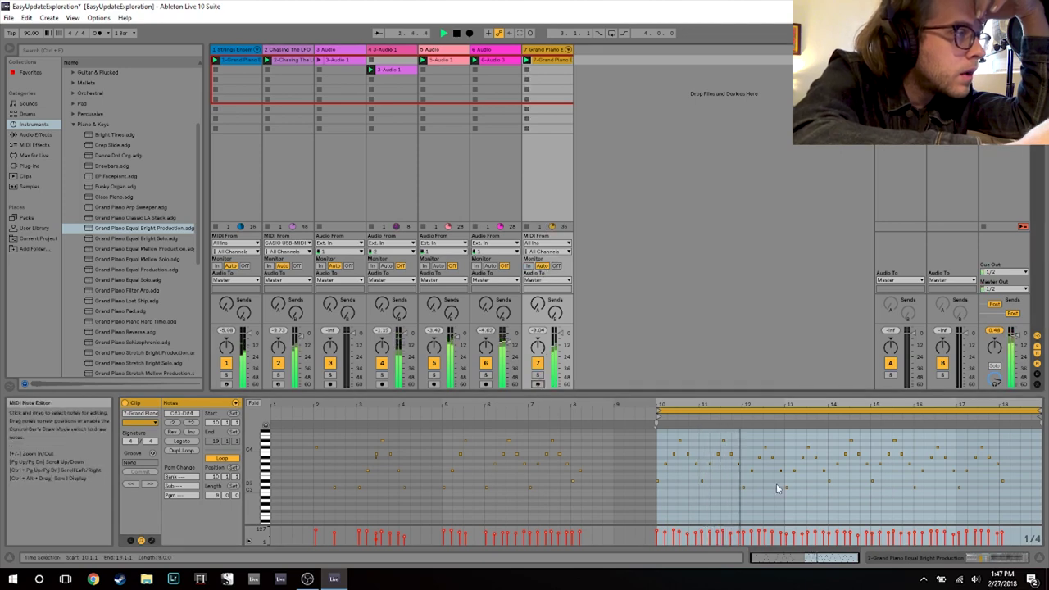
pyautogui.moveTo(794, 558); pyautogui.dragTo(789, 557)
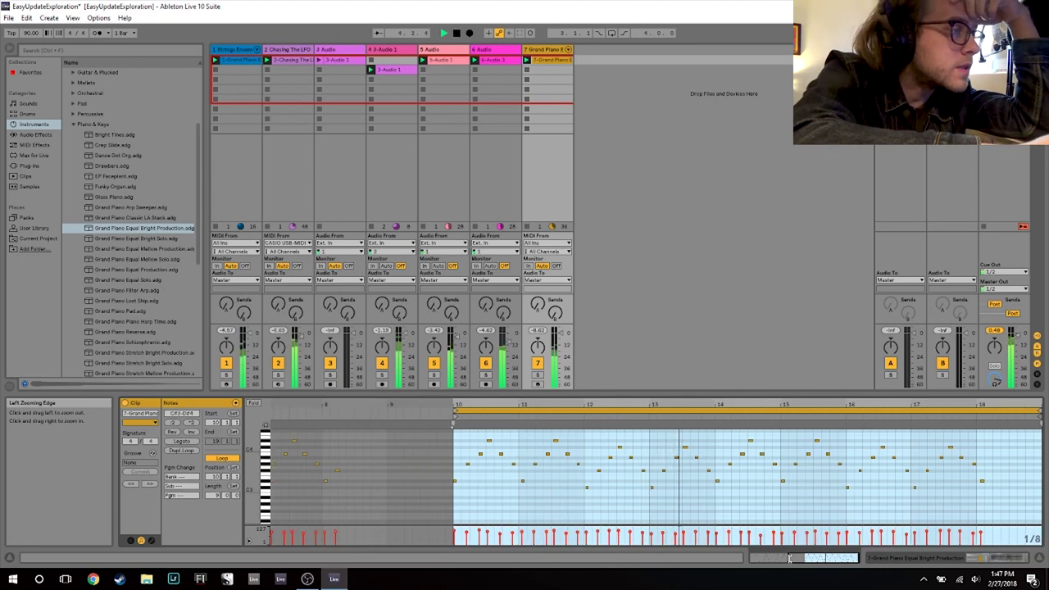
pyautogui.moveTo(1039, 420); pyautogui.dragTo(977, 422)
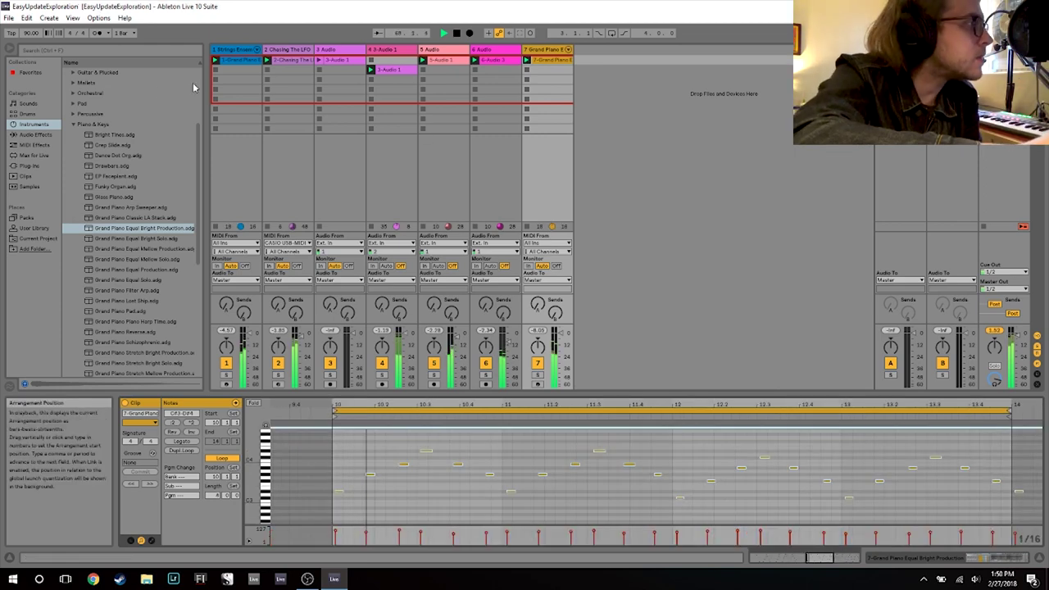
# Step: Replace the seventh track's piano with the TAL-U-NO-LX-V2-64 plug-in and move its window aside
pyautogui.click(72, 128)
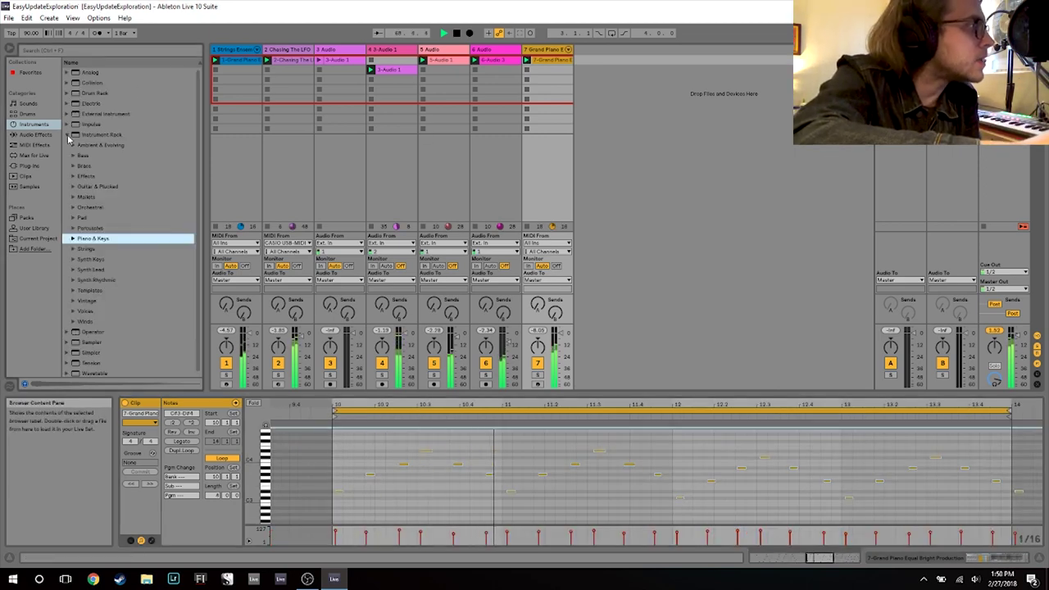
pyautogui.click(70, 133)
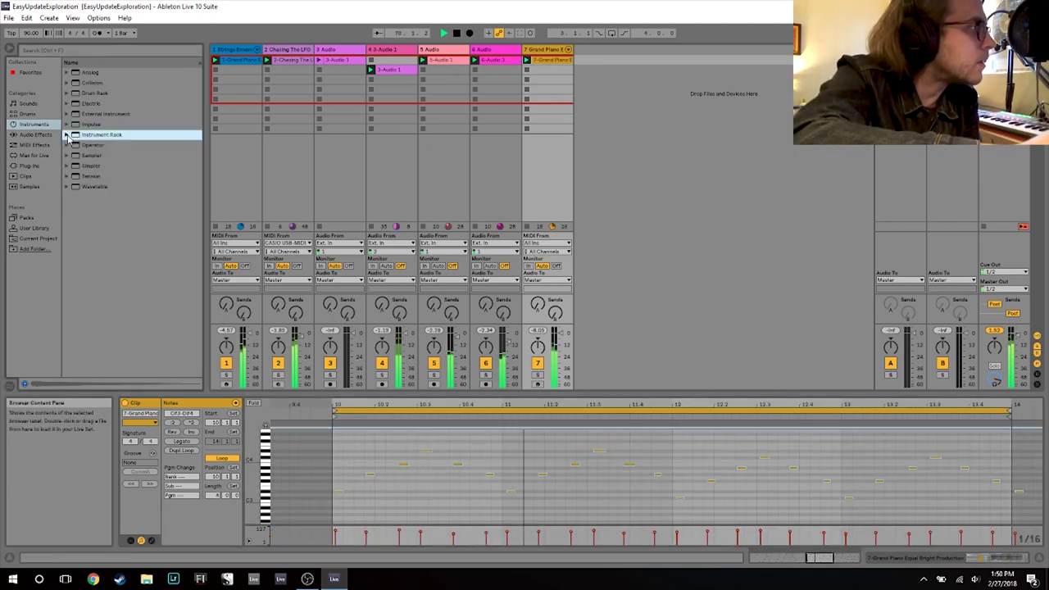
pyautogui.click(27, 166)
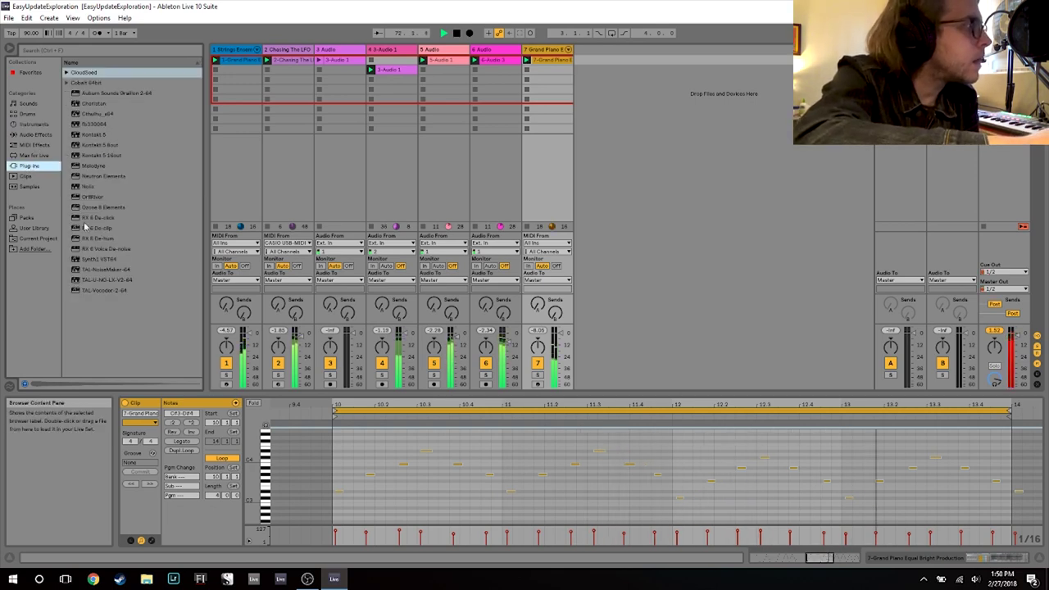
pyautogui.click(102, 281)
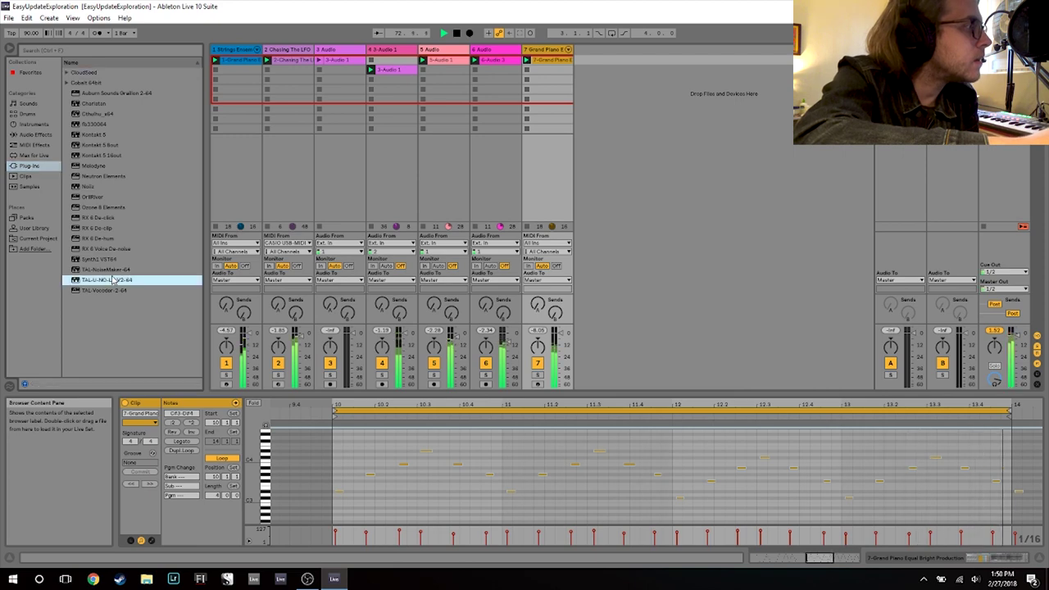
pyautogui.moveTo(75, 283); pyautogui.dragTo(547, 164)
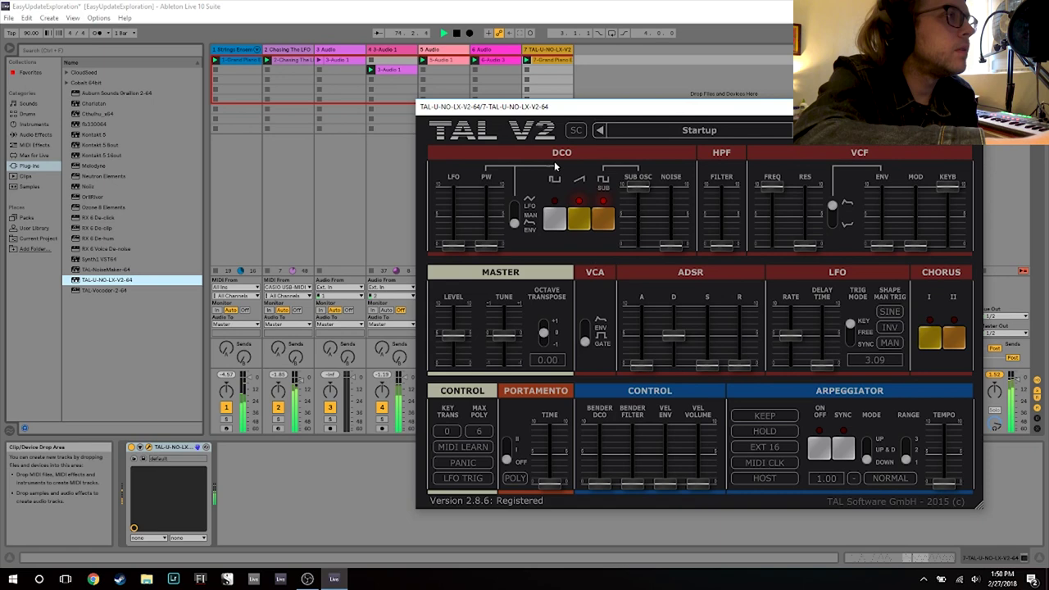
pyautogui.moveTo(614, 110); pyautogui.dragTo(428, 108)
# Step: Try the TAL synth presets LED Square Lead FMR and ORG Another Organ FMR on the seventh track
pyautogui.click(614, 128)
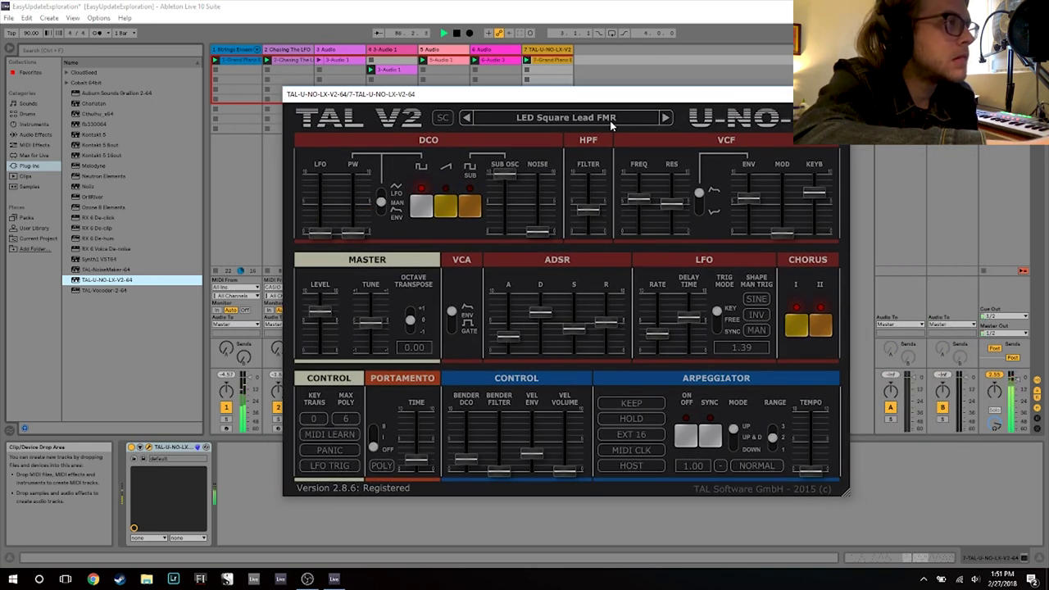
pyautogui.click(610, 121)
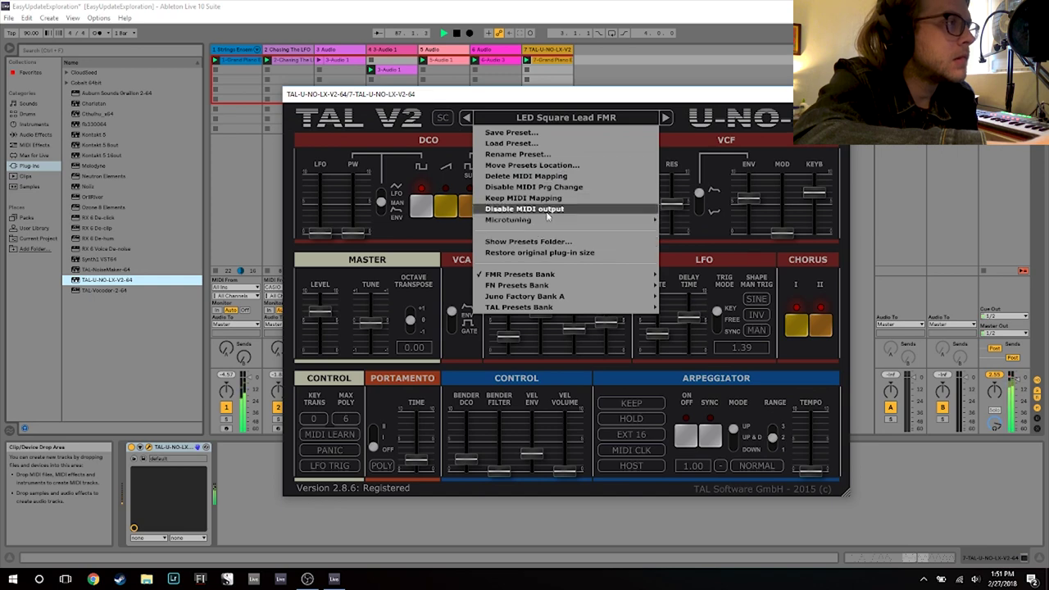
pyautogui.moveTo(551, 279)
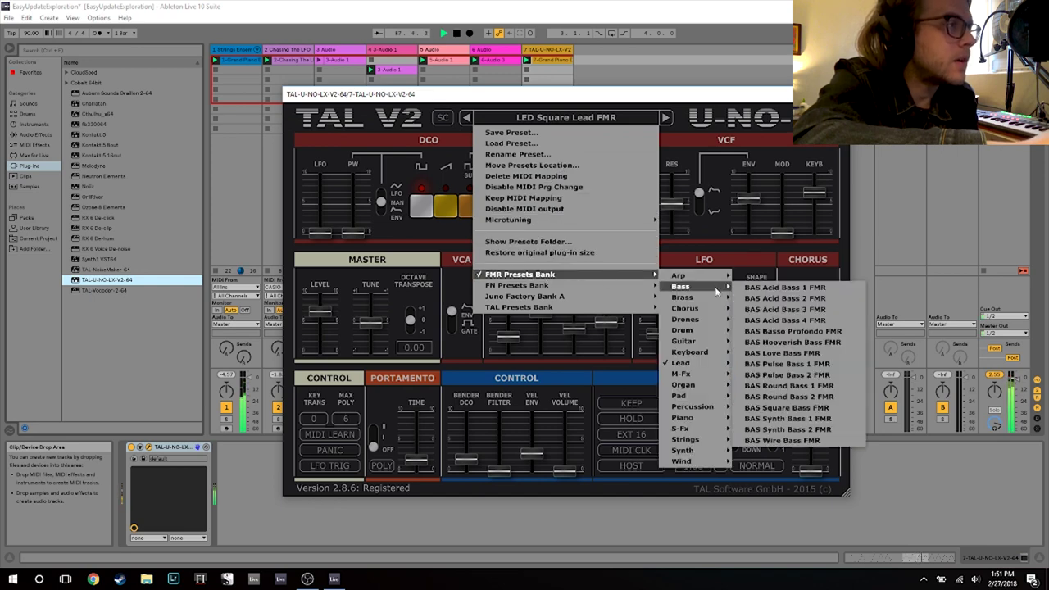
pyautogui.moveTo(683, 384)
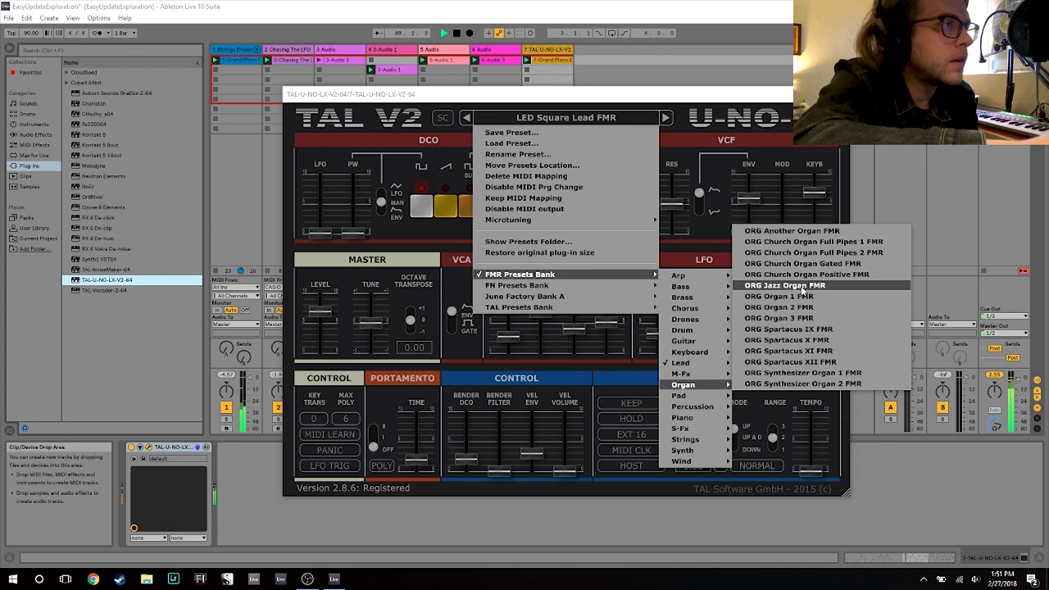
pyautogui.click(792, 231)
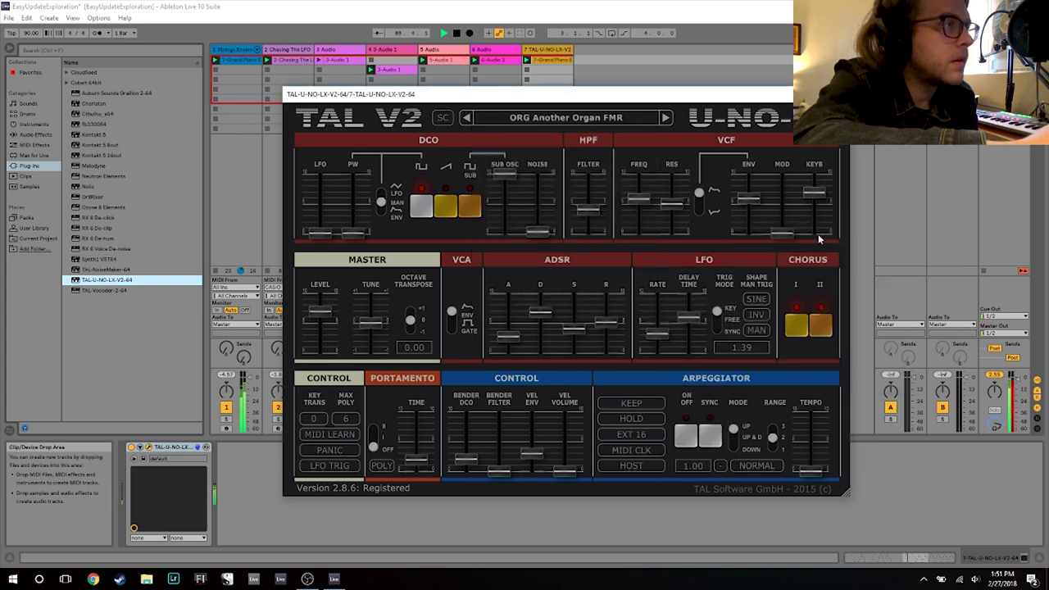
pyautogui.click(548, 117)
# Step: Replace the seventh track's instrument with the Bright Marimba rack from the Mallets presets and collapse the preset folders
pyautogui.click(34, 124)
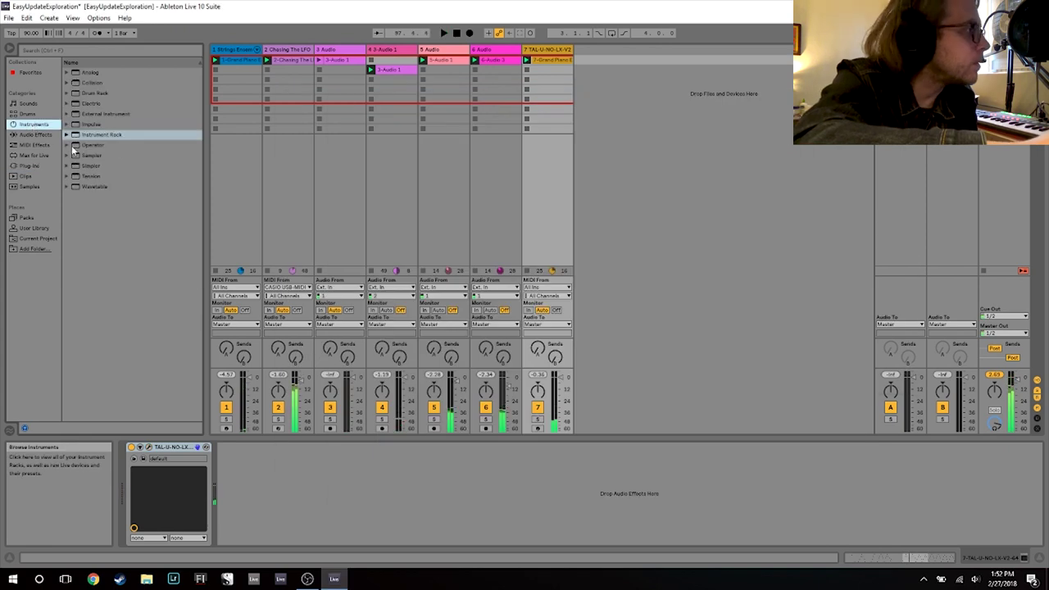
pyautogui.click(67, 135)
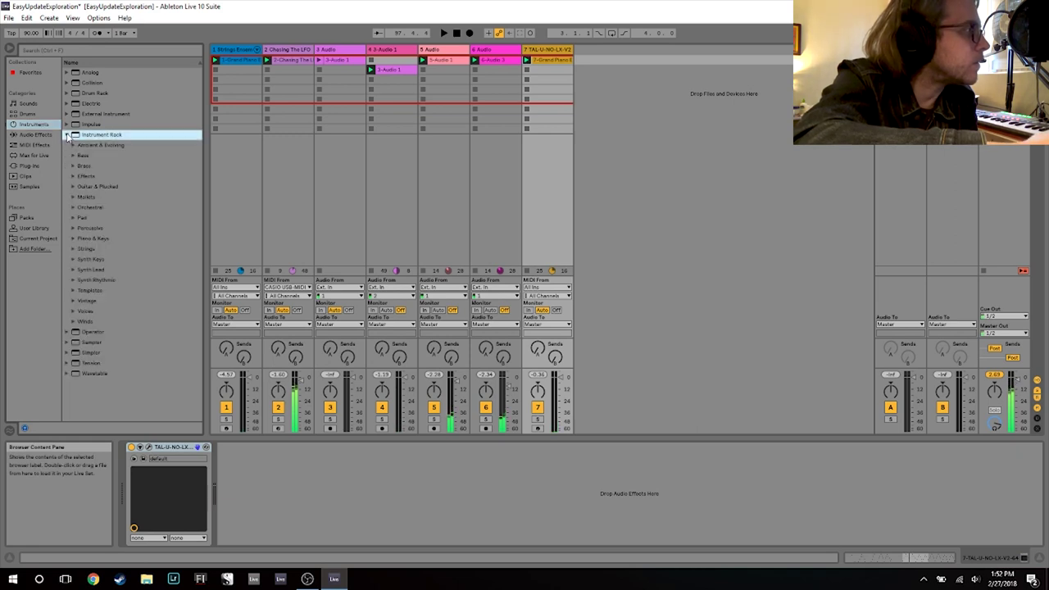
pyautogui.click(73, 197)
pyautogui.click(109, 216)
pyautogui.moveTo(110, 216); pyautogui.dragTo(544, 177)
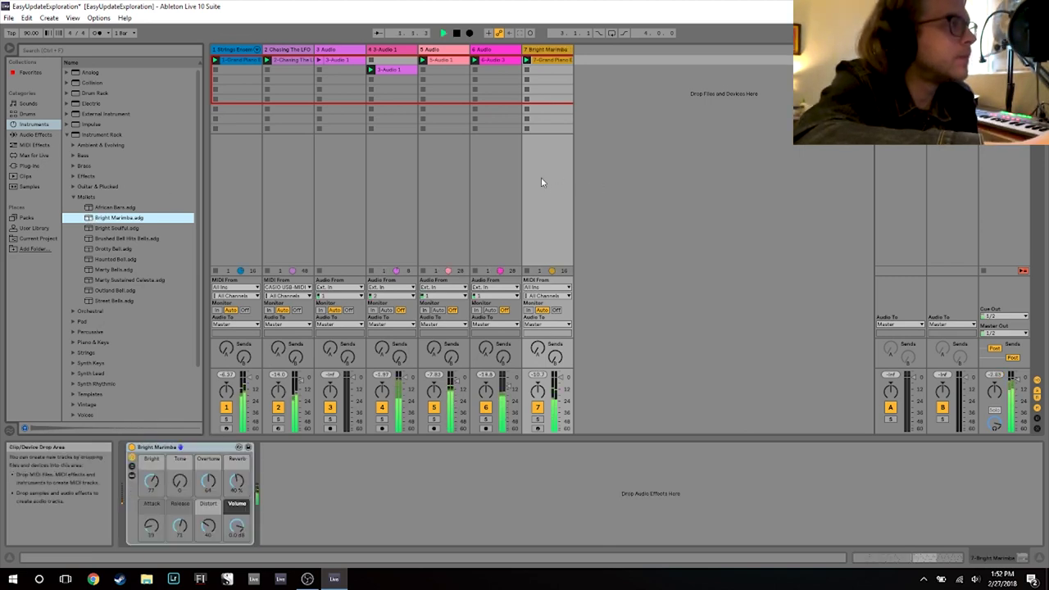
pyautogui.click(73, 197)
pyautogui.click(67, 134)
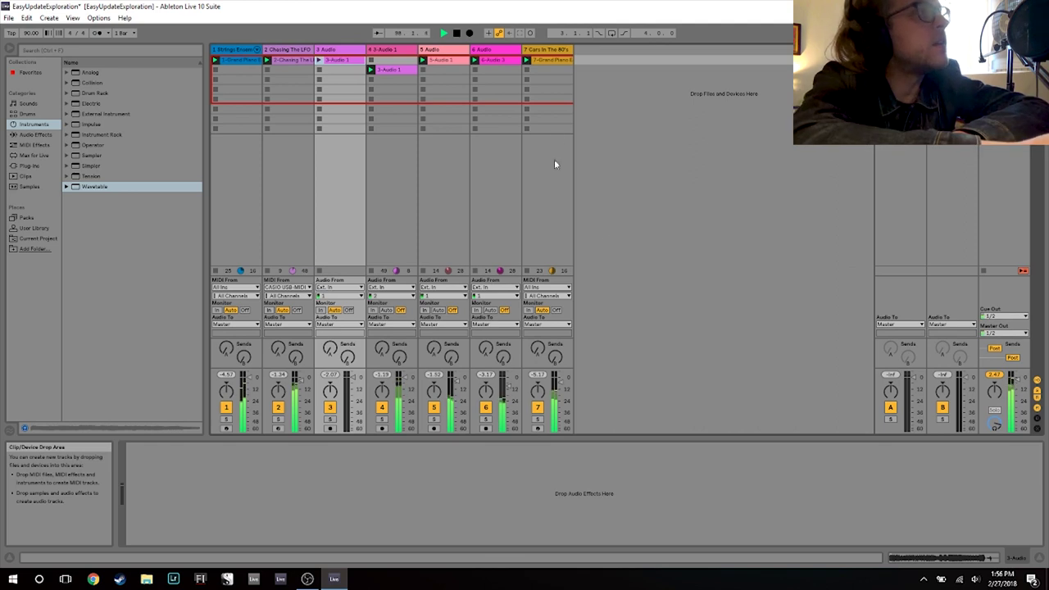
# Step: Insert an audio track after the seventh track
pyautogui.click(540, 71)
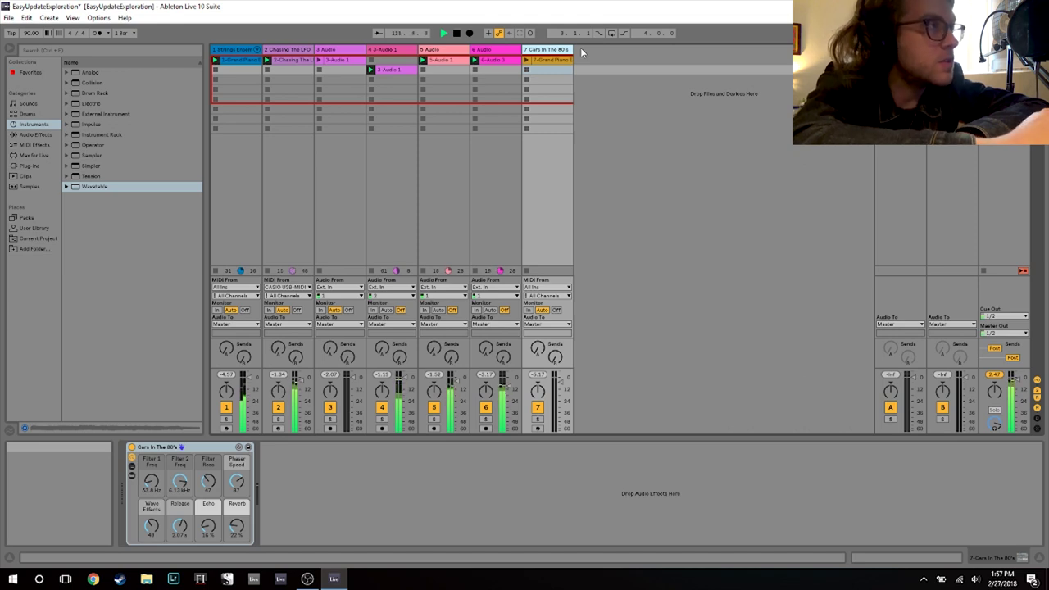
pyautogui.rightClick(580, 48)
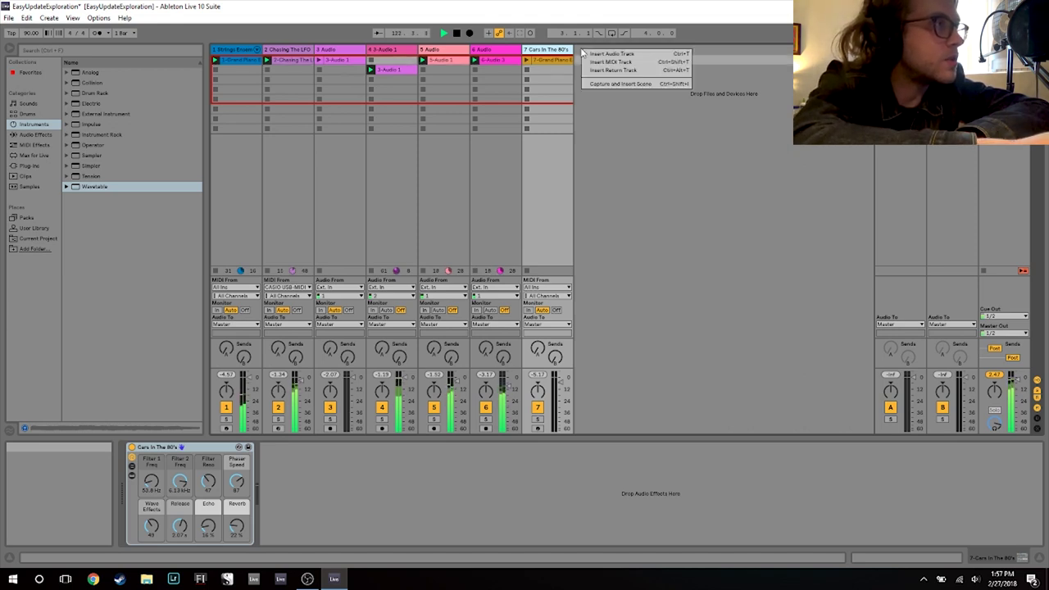
pyautogui.click(590, 55)
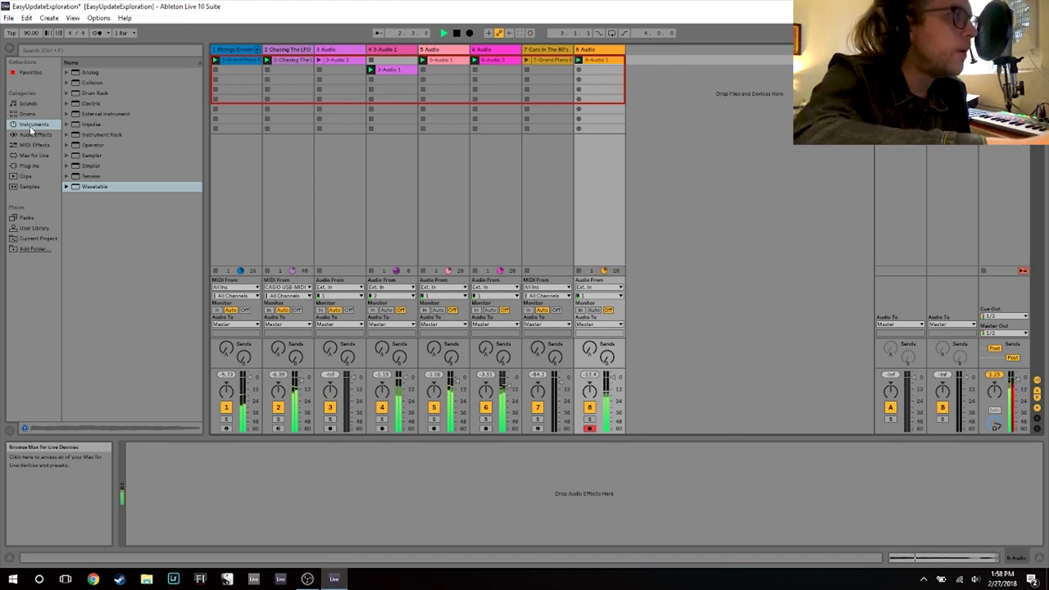
# Step: Add the CloudSeed plug-in to the eighth audio track and close its window
pyautogui.click(25, 167)
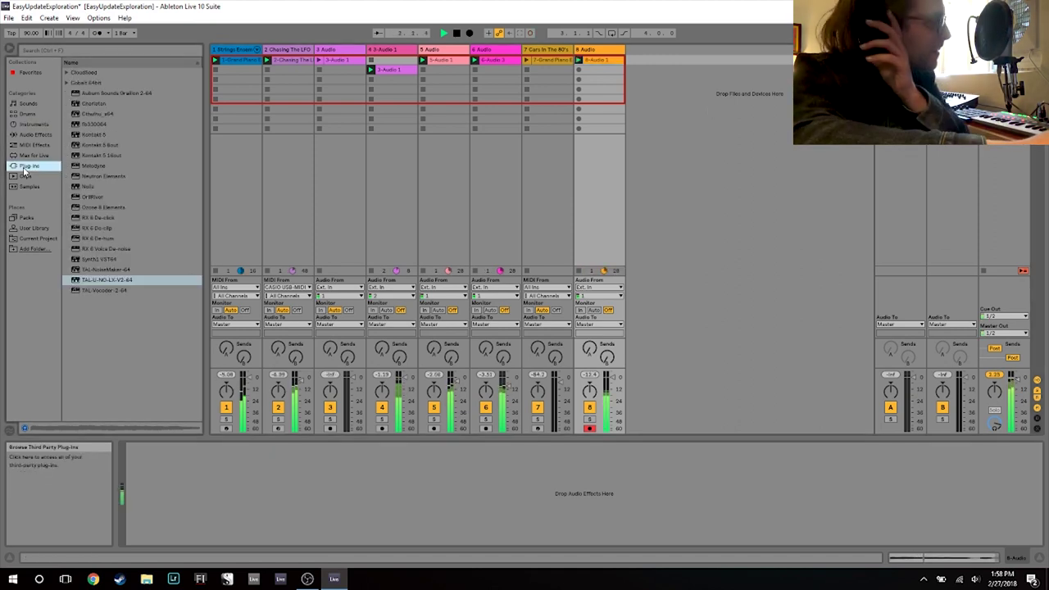
pyautogui.click(66, 72)
pyautogui.doubleClick(82, 83)
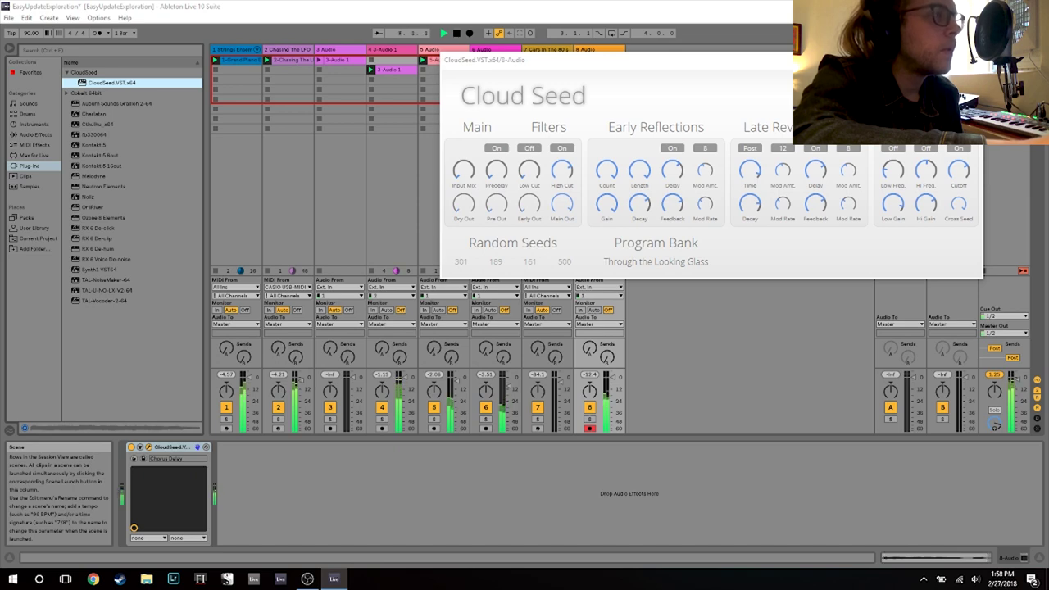
pyautogui.click(972, 59)
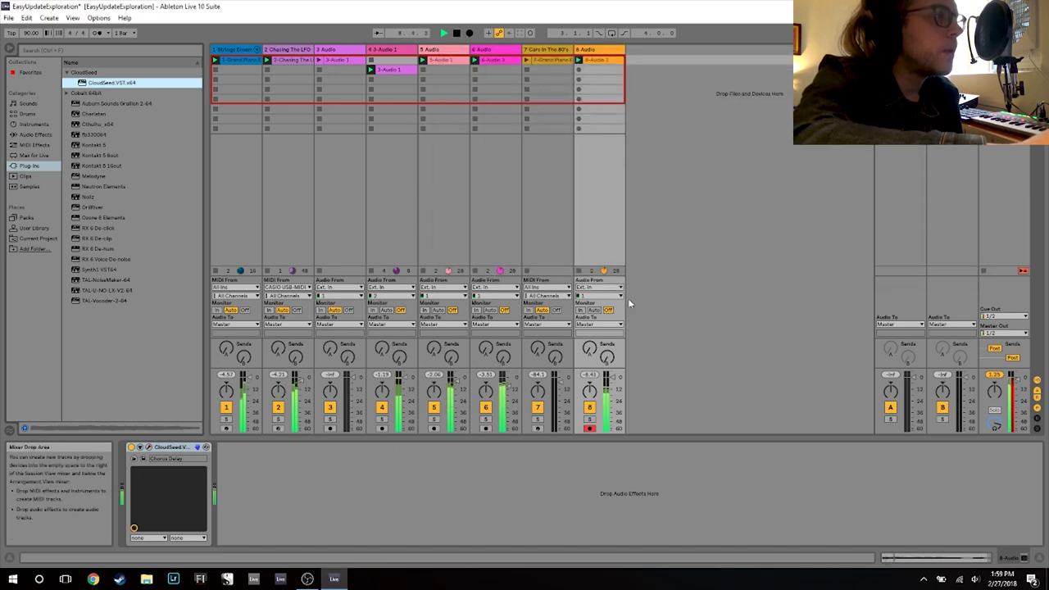
# Step: Disarm the eighth track and slightly lower its volume
pyautogui.click(590, 428)
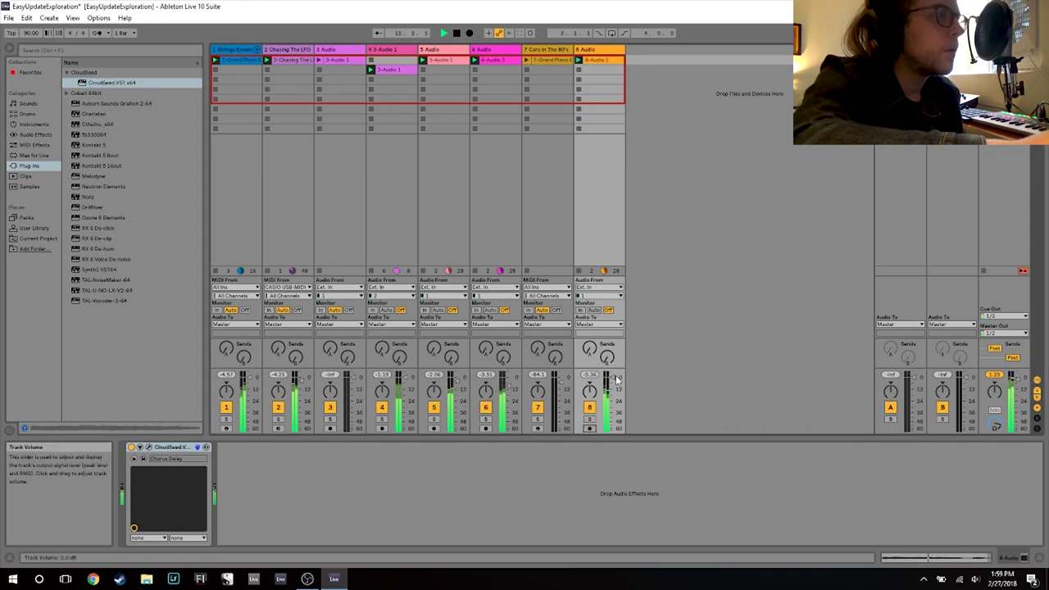
pyautogui.moveTo(614, 380); pyautogui.dragTo(614, 383)
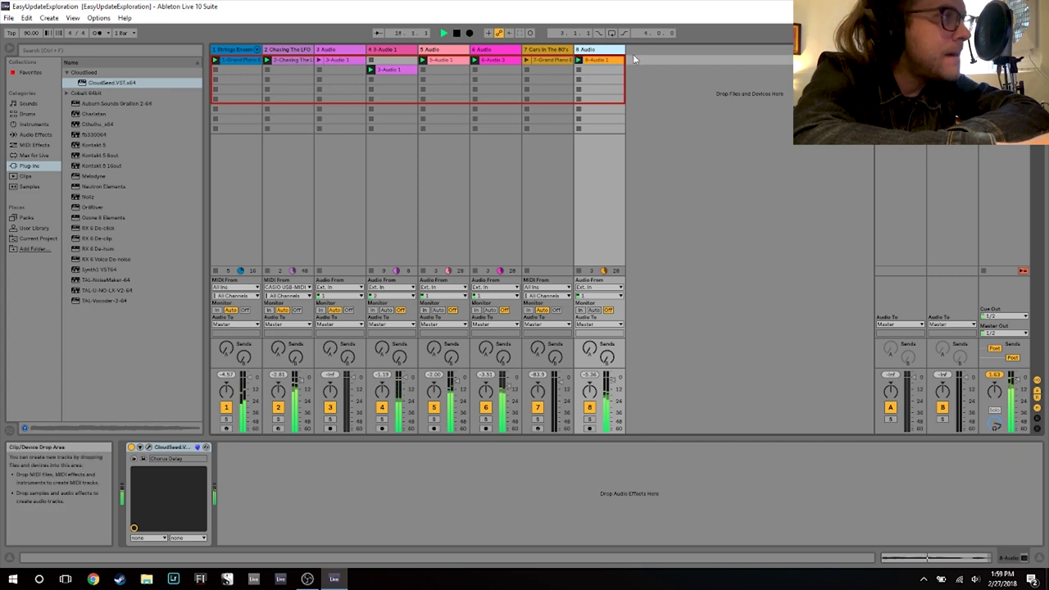
# Step: Insert a ninth audio track after the eighth track
pyautogui.click(633, 55)
pyautogui.click(636, 57)
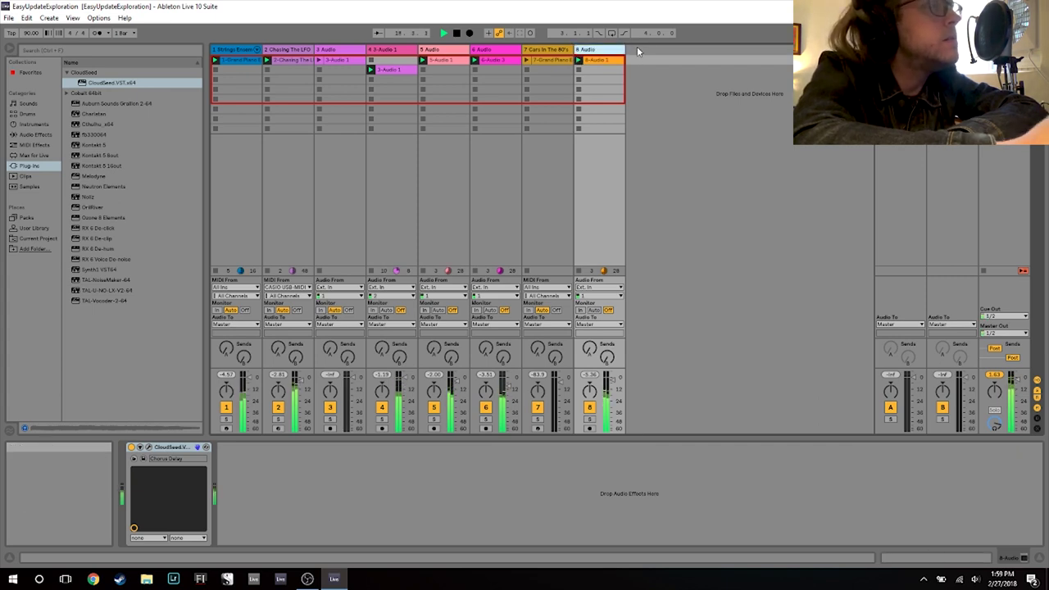
pyautogui.rightClick(637, 50)
pyautogui.click(647, 52)
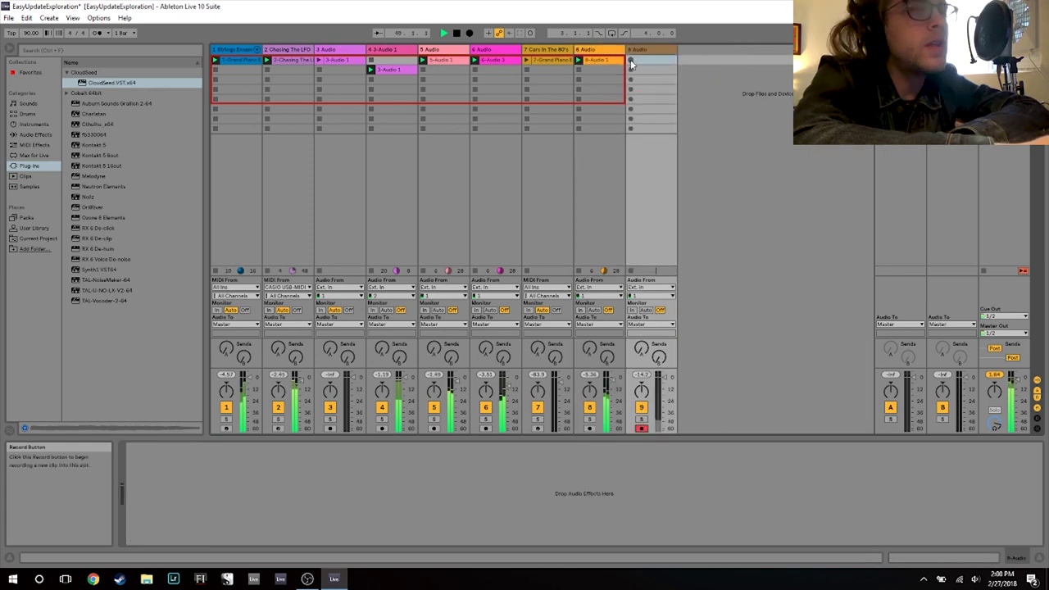
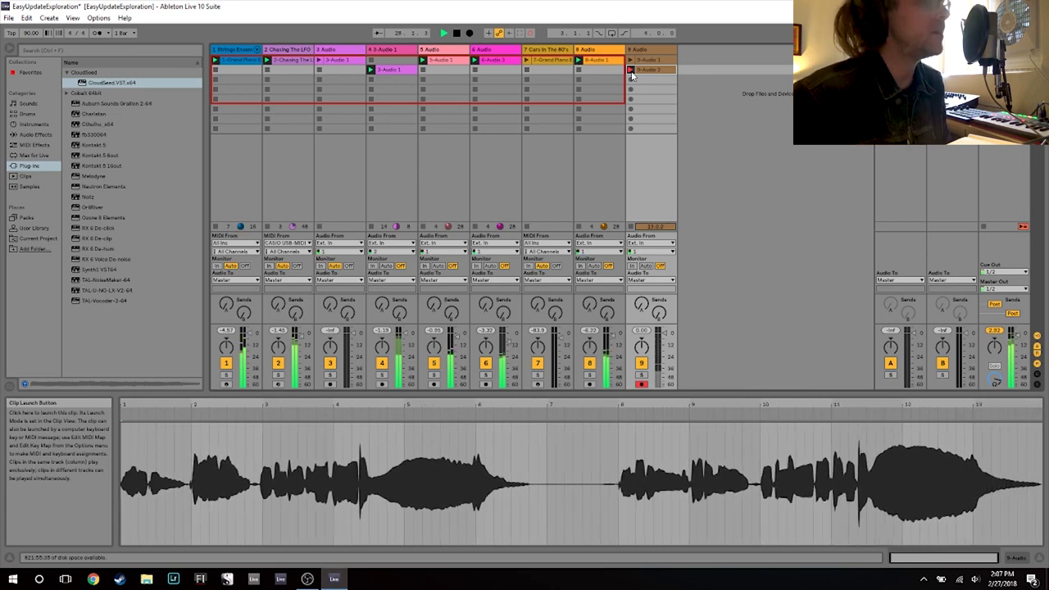
# Step: Launch the newly recorded second clip on the ninth track
pyautogui.click(631, 73)
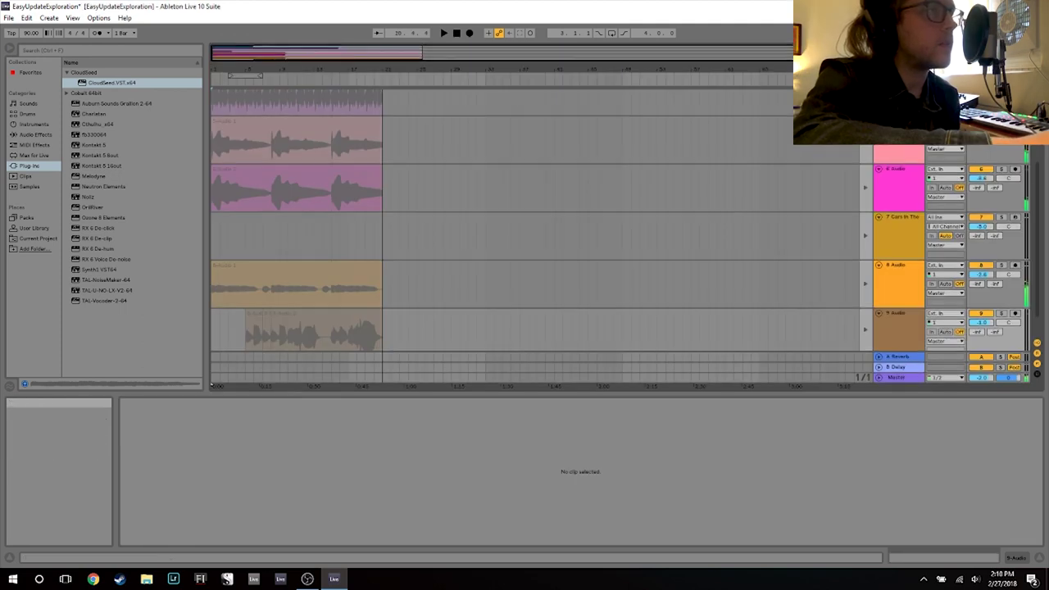
# Step: Return playback to the arrangement and play from shortly before the end of the recorded clips
pyautogui.click(866, 79)
pyautogui.scroll(1, 434, 204)
pyautogui.scroll(-1, 435, 206)
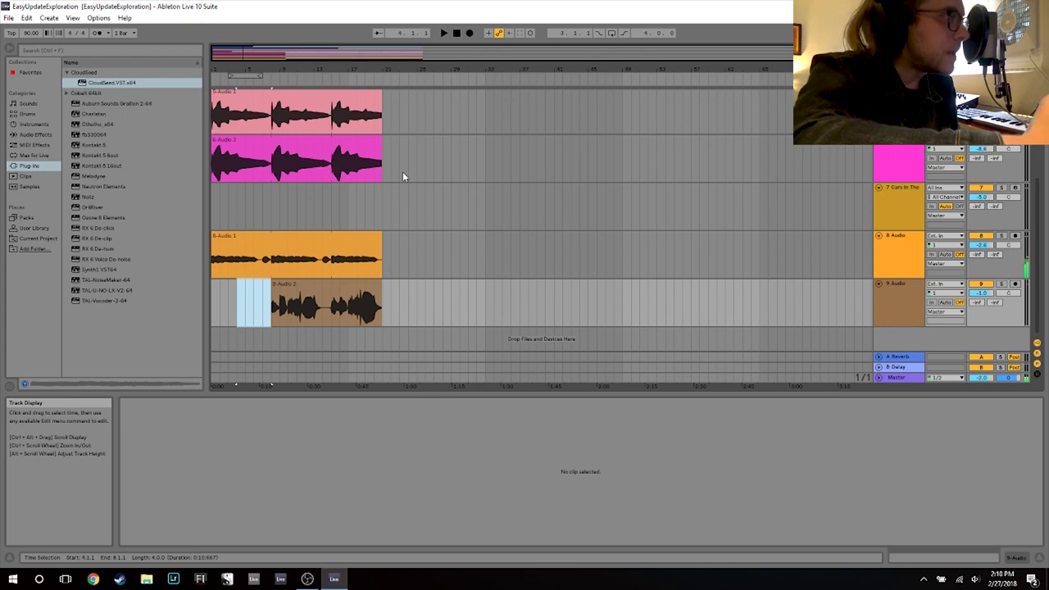
pyautogui.scroll(4, 390, 161)
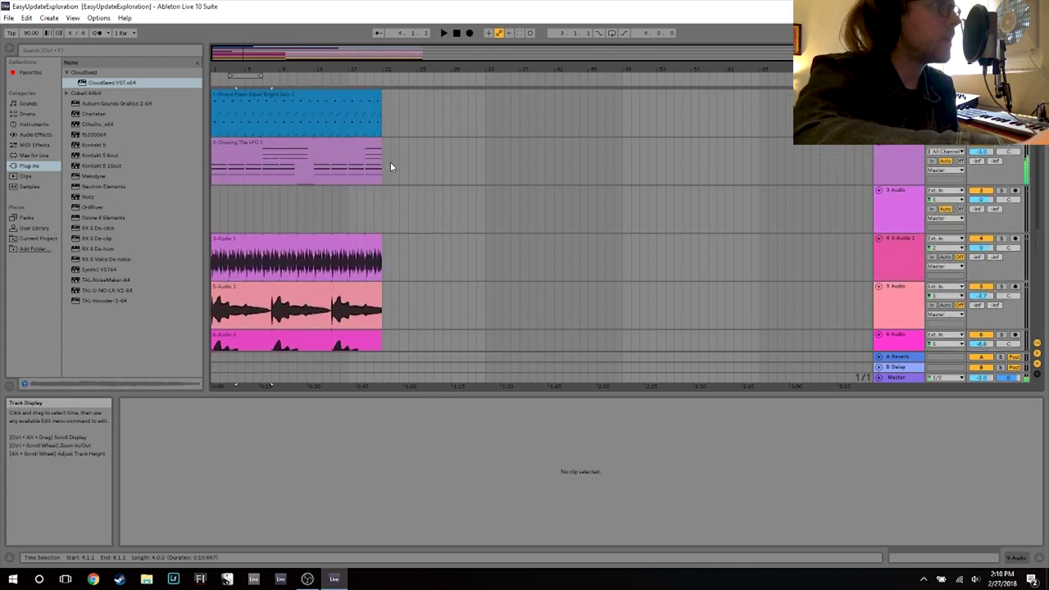
pyautogui.click(371, 79)
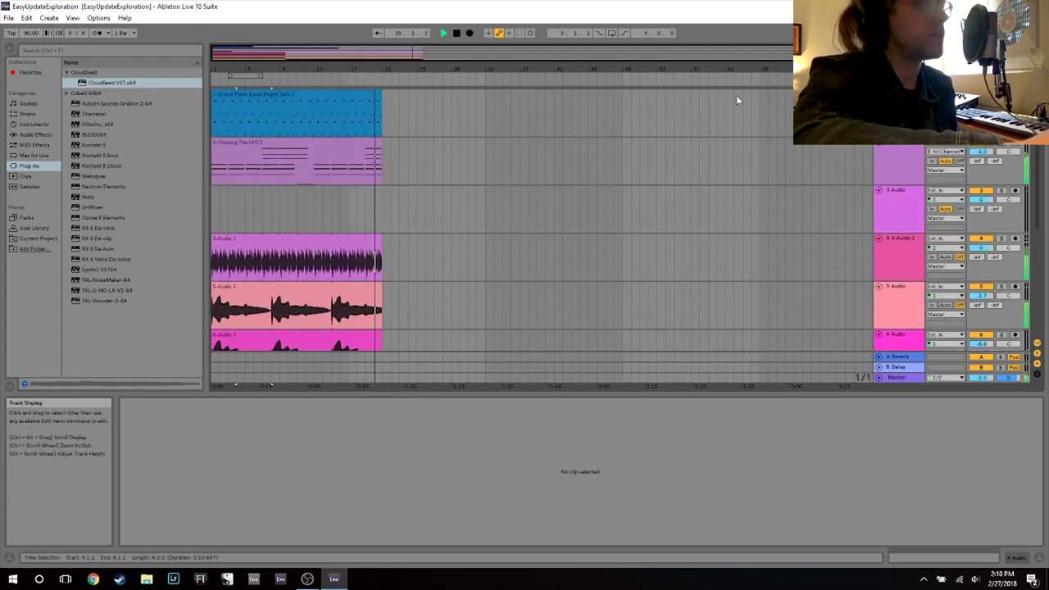
# Step: Duplicate the fourth track, 3-Audio 1, from the Session View and return to the Arrangement View
pyautogui.press('Tab')
pyautogui.click(386, 53)
pyautogui.rightClick(385, 52)
pyautogui.press('Tab')
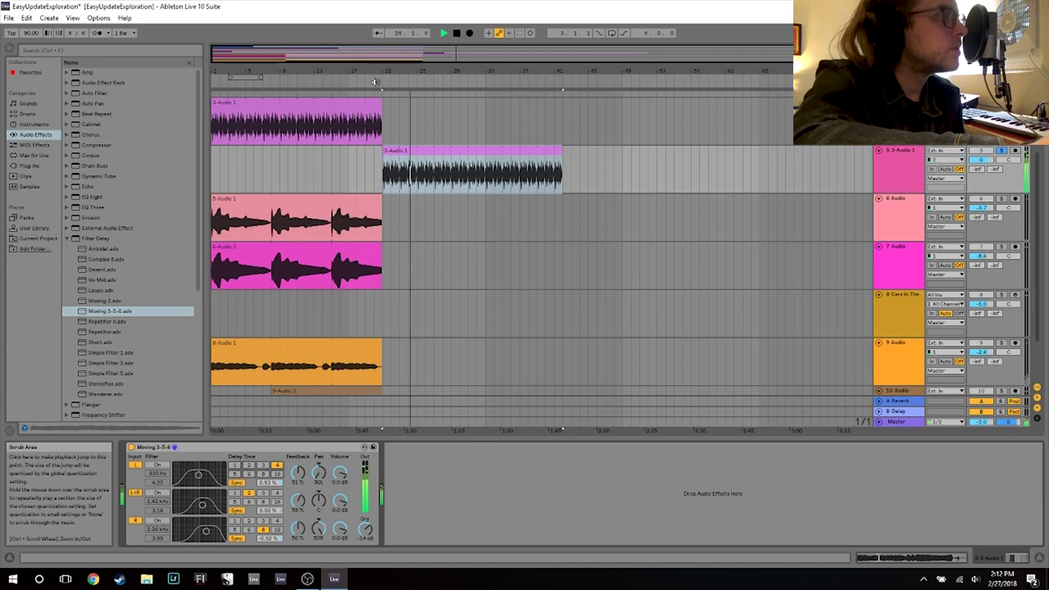
# Step: Extend the first track's grand piano clip to the end of the fifth track's clip and play from shortly before bar 21
pyautogui.scroll(4, 411, 303)
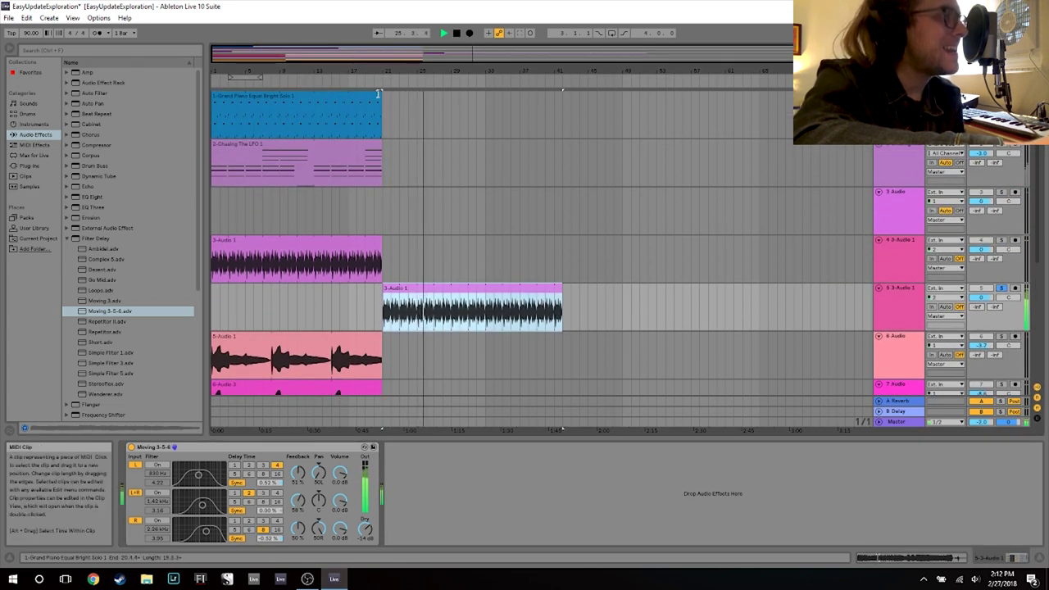
pyautogui.moveTo(378, 96); pyautogui.dragTo(562, 94)
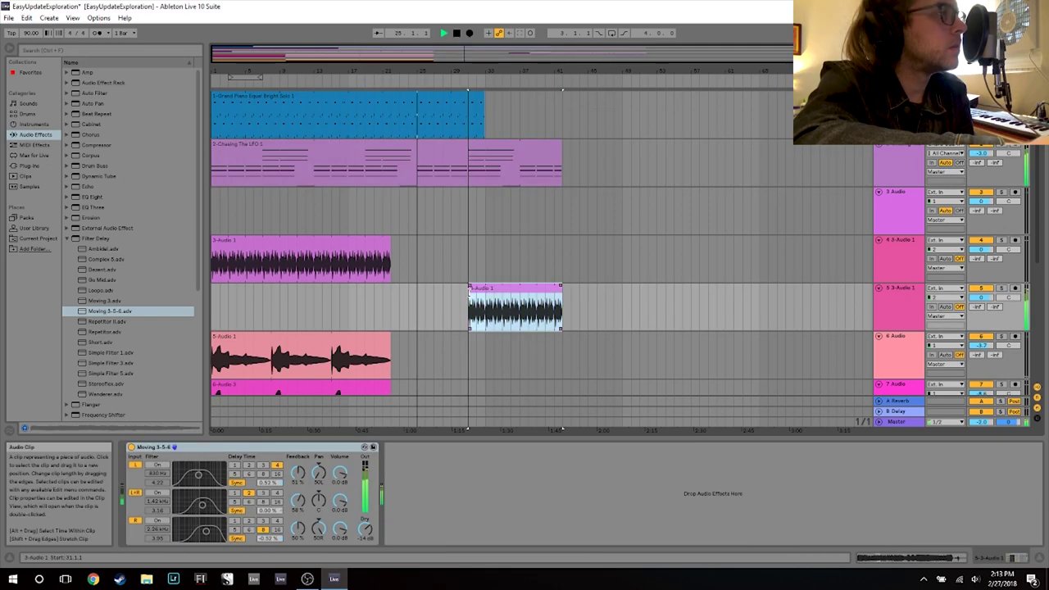
pyautogui.click(364, 84)
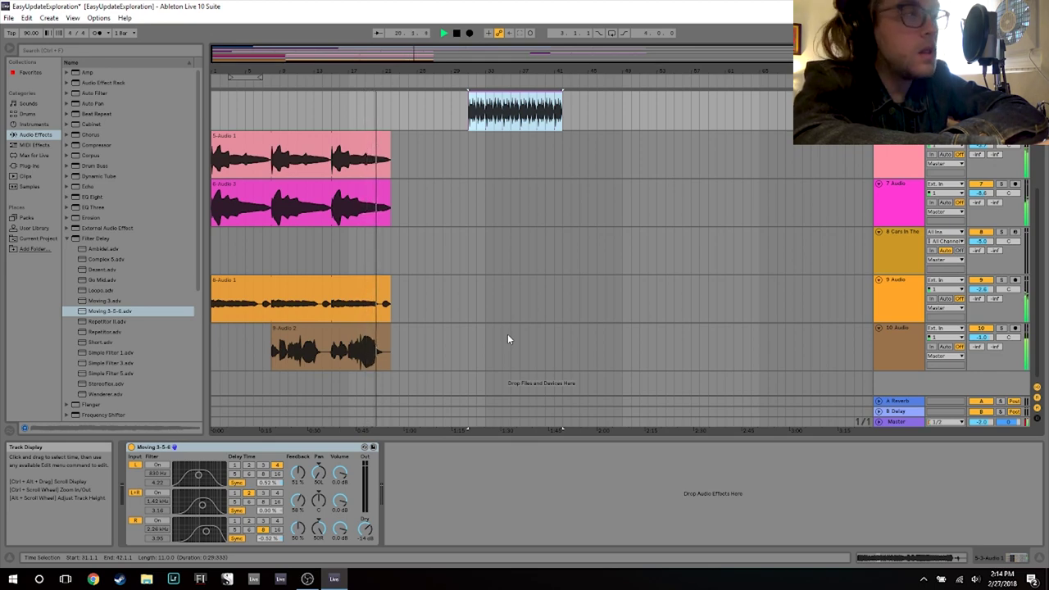
# Step: Insert an audio track after the tenth track and play the arrangement from around bar 10
pyautogui.rightClick(742, 340)
pyautogui.click(908, 326)
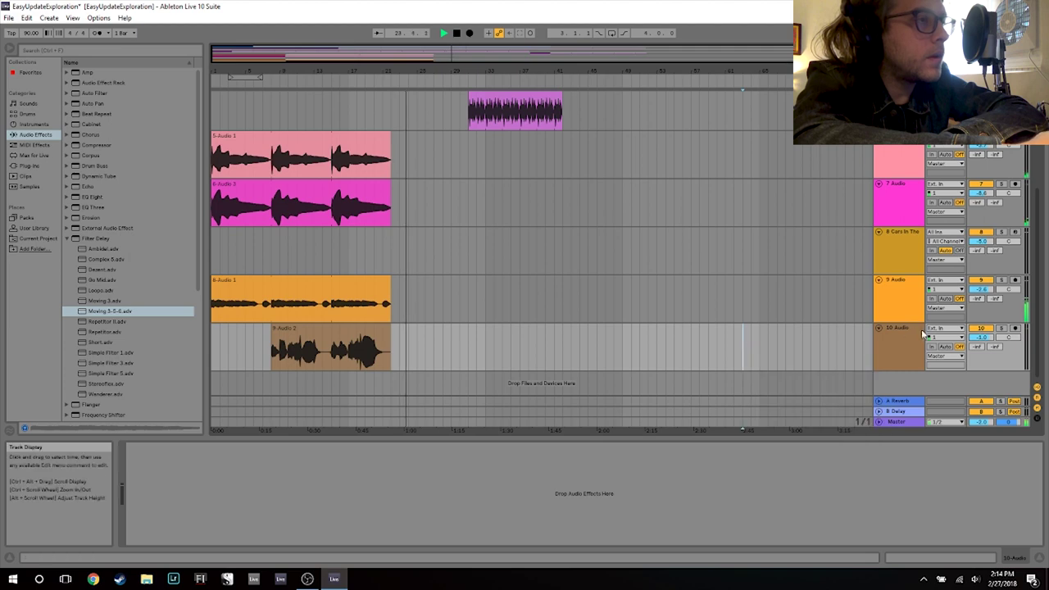
pyautogui.rightClick(884, 328)
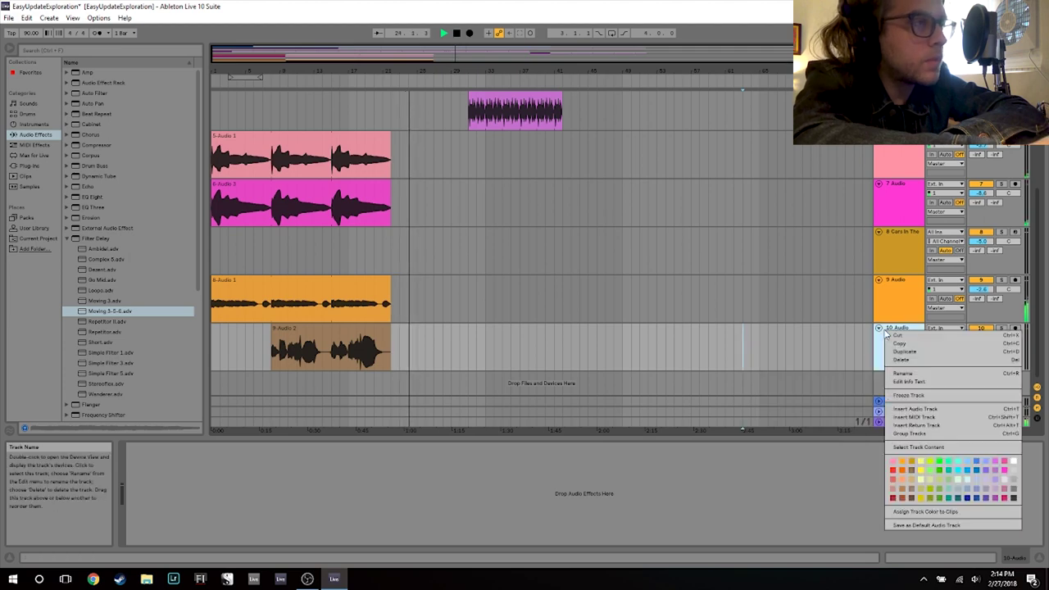
pyautogui.click(911, 409)
pyautogui.scroll(-2, 627, 292)
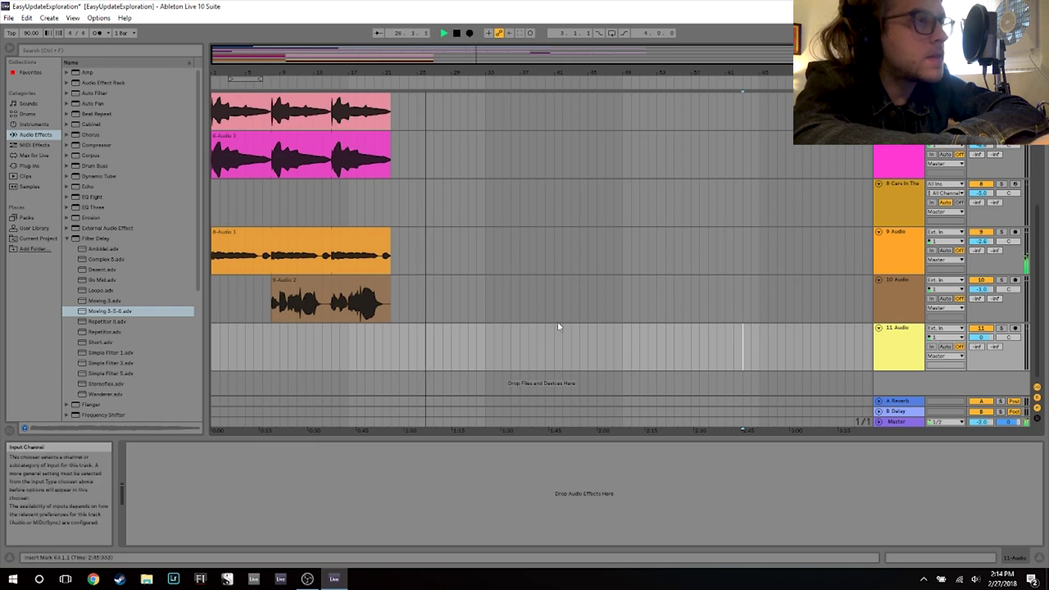
pyautogui.click(294, 80)
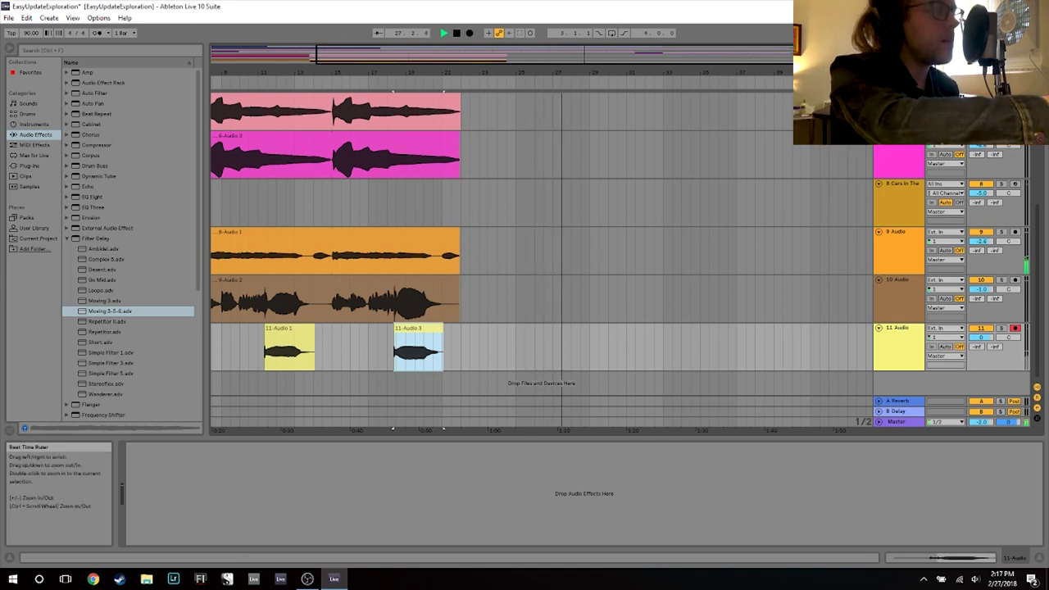
# Step: Play the arrangement from about bar 21 and review the clips on all tracks from the start of the song
pyautogui.moveTo(319, 52); pyautogui.dragTo(212, 52)
pyautogui.scroll(8, 587, 296)
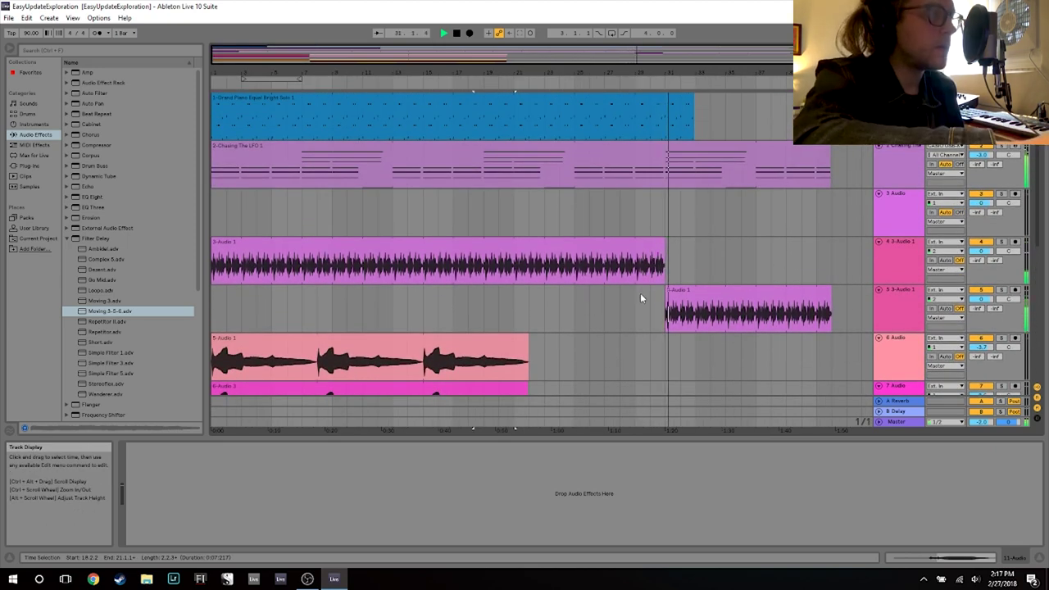
pyautogui.scroll(-3, 635, 279)
pyautogui.click(510, 76)
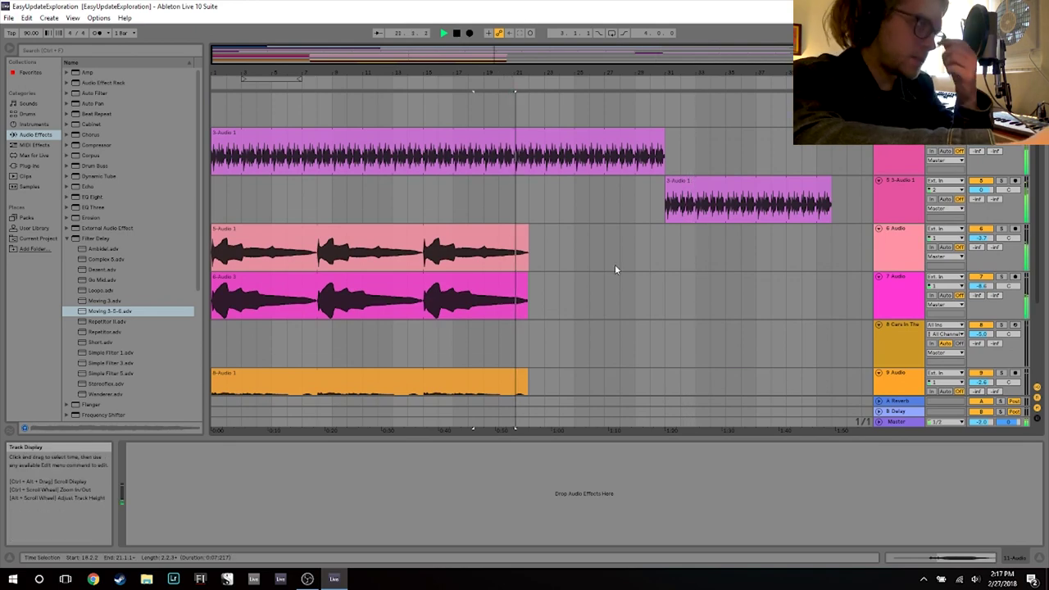
pyautogui.scroll(-1, 615, 264)
pyautogui.scroll(-4, 615, 264)
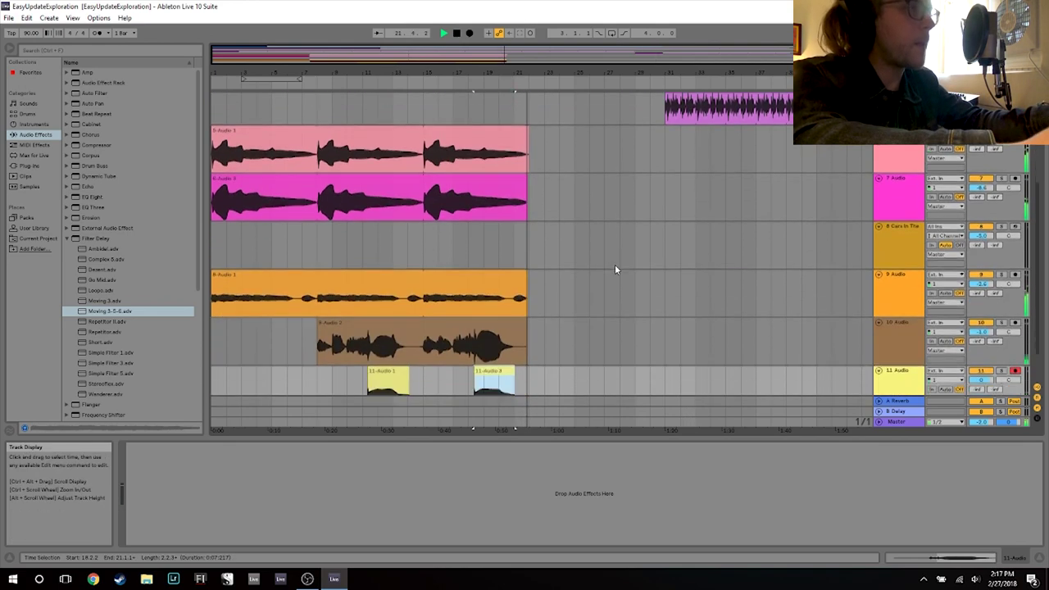
pyautogui.scroll(-2, 676, 287)
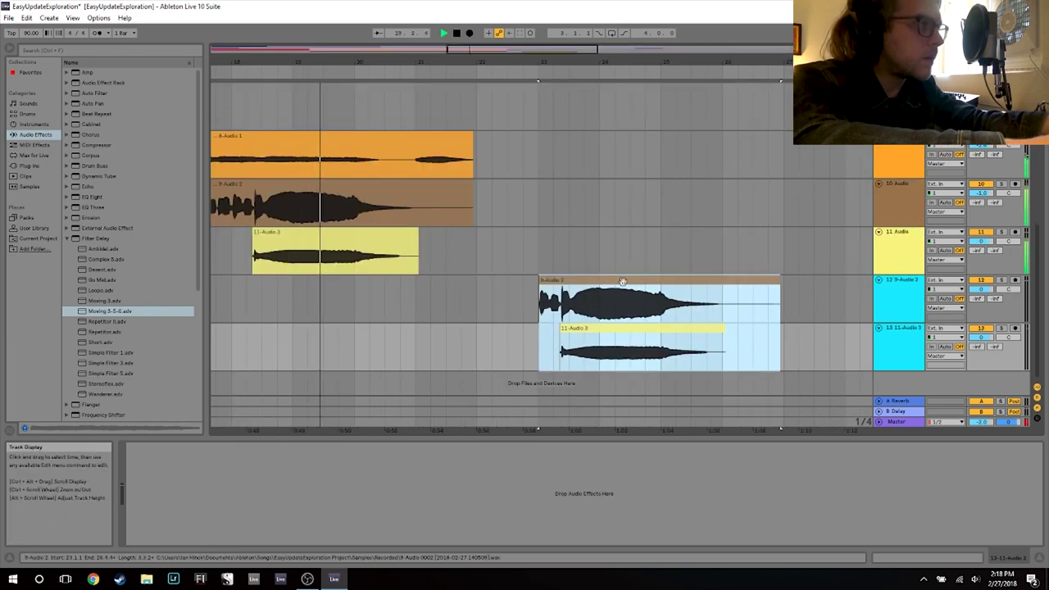
# Step: Move the copied 9-Audio 2 and 11-Audio 3 clips on tracks 12 and 13 to bar 21 and save the set
pyautogui.moveTo(585, 281); pyautogui.dragTo(468, 279)
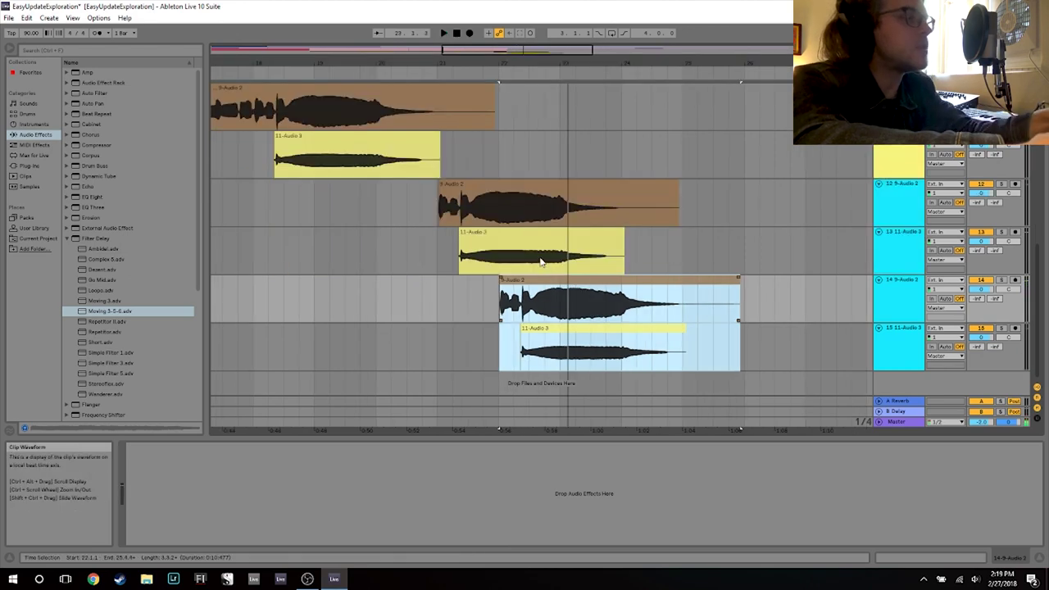
pyautogui.hotkey('ctrl', 's')
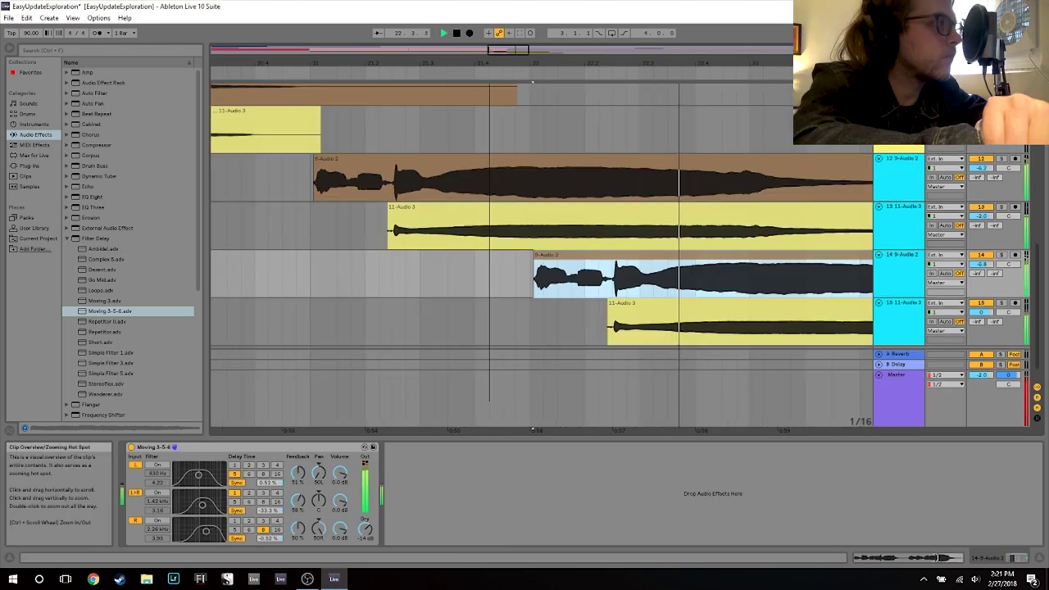
# Step: Stop playback and select all four copied clips on tracks 12 to 15
pyautogui.moveTo(489, 63); pyautogui.dragTo(489, 70)
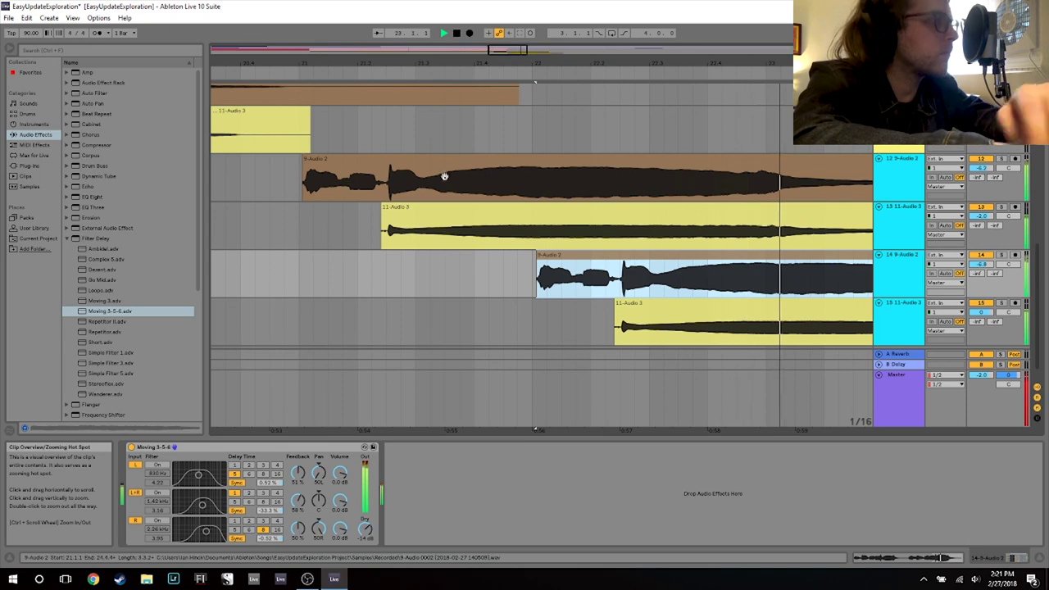
pyautogui.press('space')
pyautogui.click(446, 168)
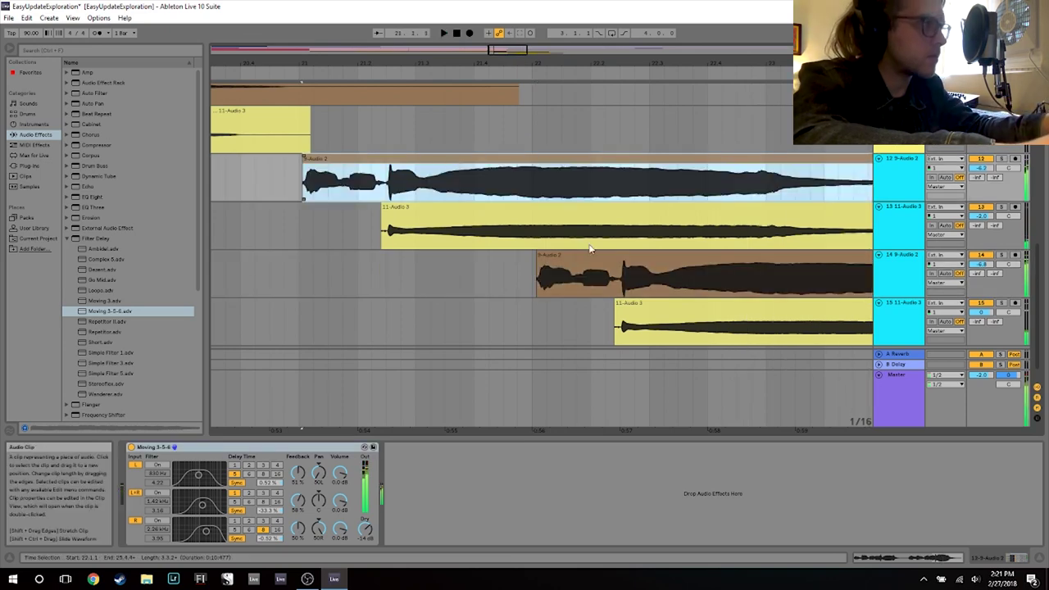
pyautogui.keyDown('shift'); pyautogui.click(569, 216); pyautogui.keyUp('shift')
pyautogui.keyDown('shift'); pyautogui.click(618, 267); pyautogui.keyUp('shift')
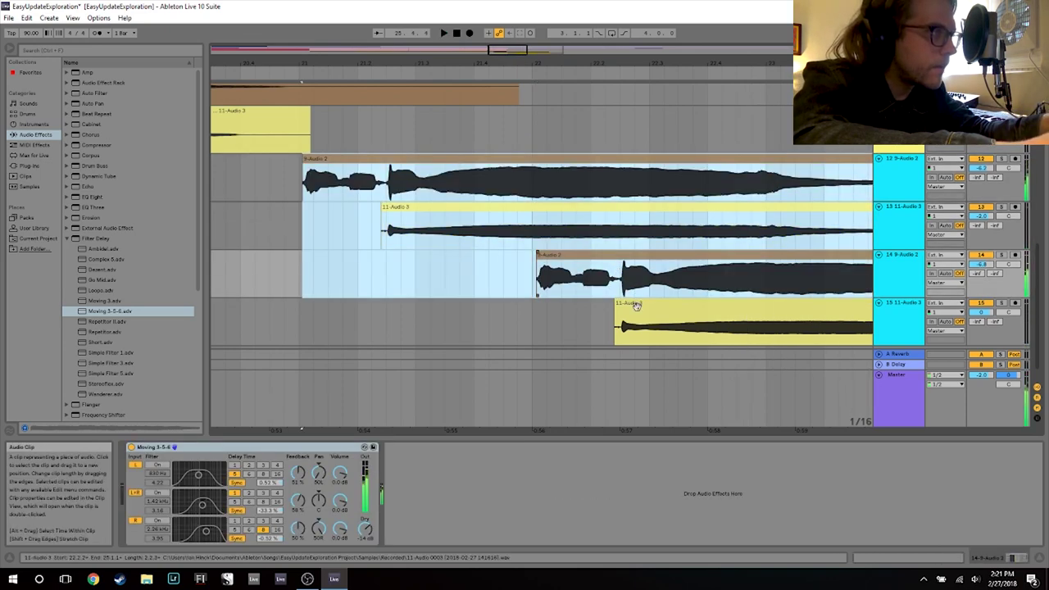
pyautogui.keyDown('shift'); pyautogui.click(636, 305); pyautogui.keyUp('shift')
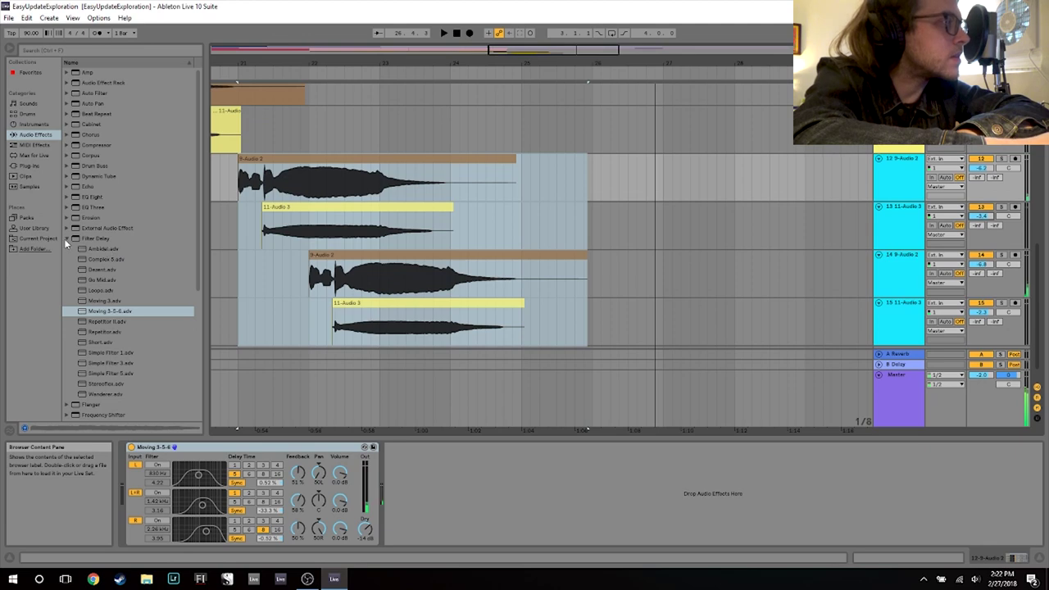
# Step: Collapse the Filter Delay presets and show the third-party plug-ins in the browser
pyautogui.click(66, 239)
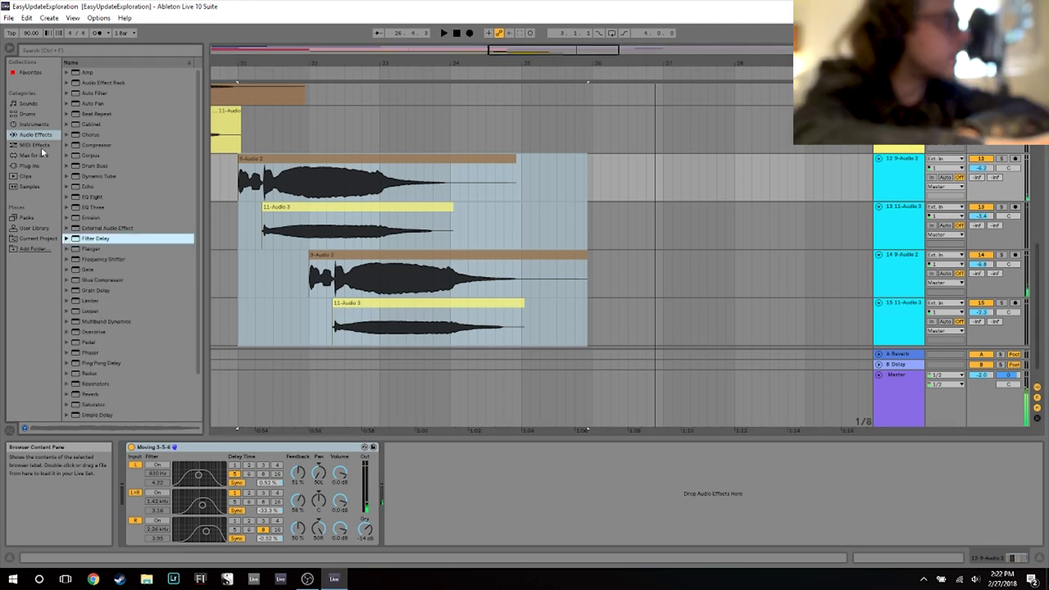
pyautogui.click(28, 166)
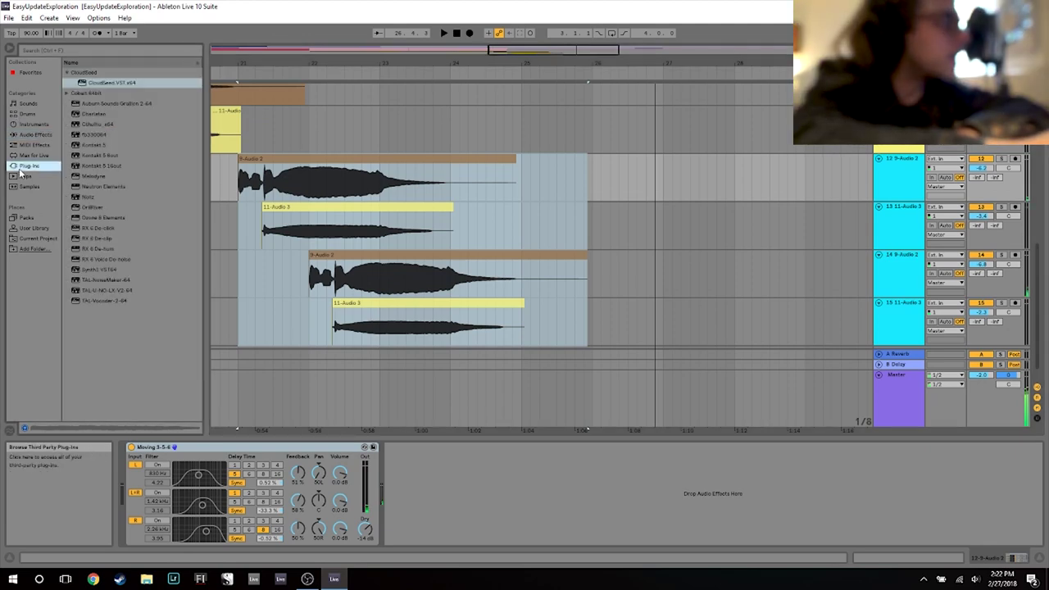
# Step: Add the CloudSeed plug-in after the filter delay on track 12 and delete it again
pyautogui.click(111, 83)
pyautogui.moveTo(367, 171); pyautogui.dragTo(465, 202)
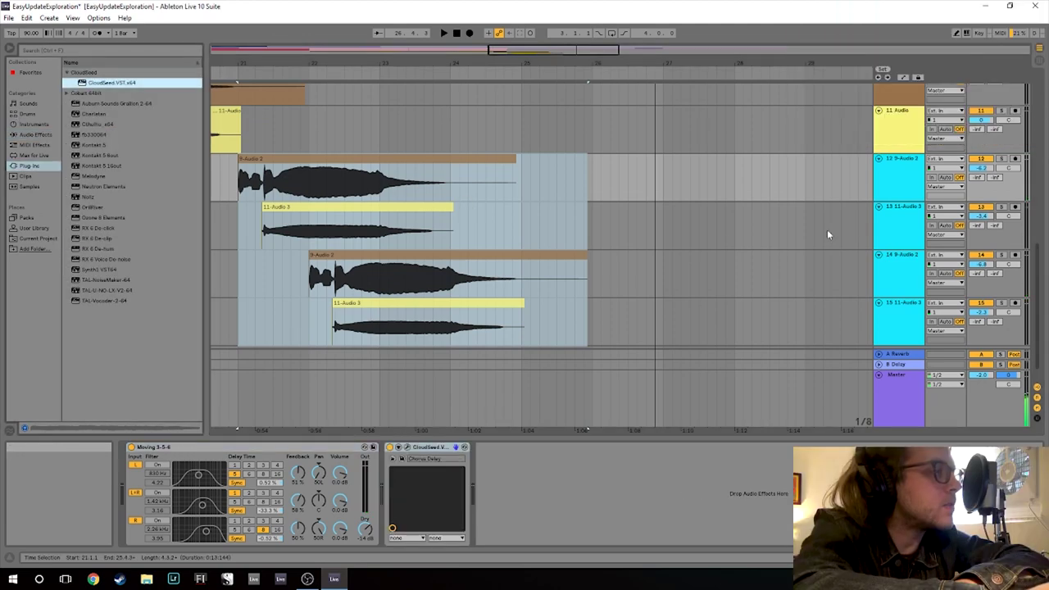
pyautogui.click(432, 448)
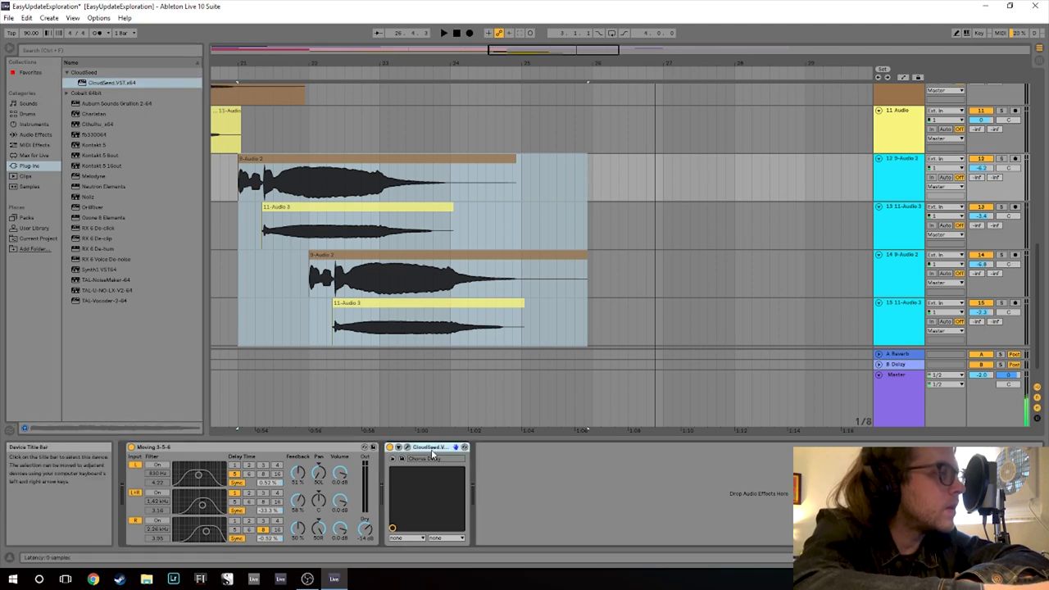
pyautogui.press('Delete')
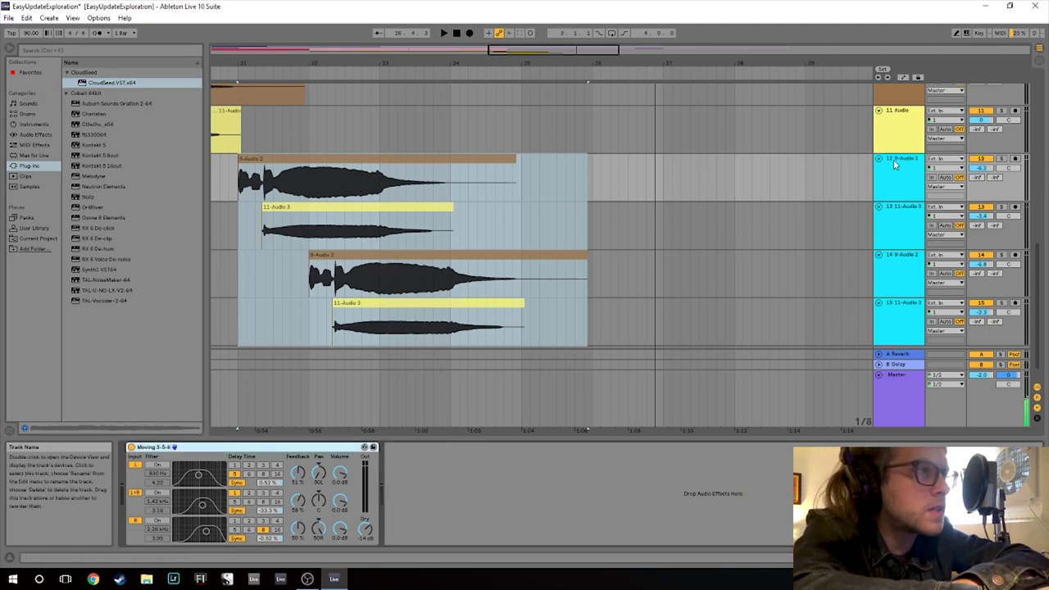
# Step: Select tracks 12 to 15 and group them
pyautogui.click(899, 204)
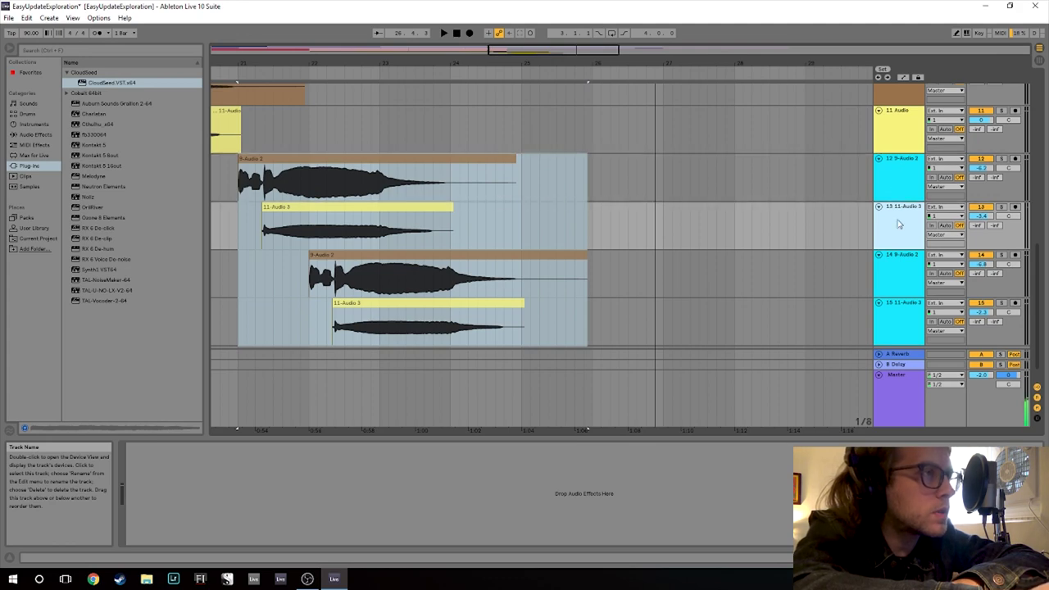
pyautogui.click(895, 173)
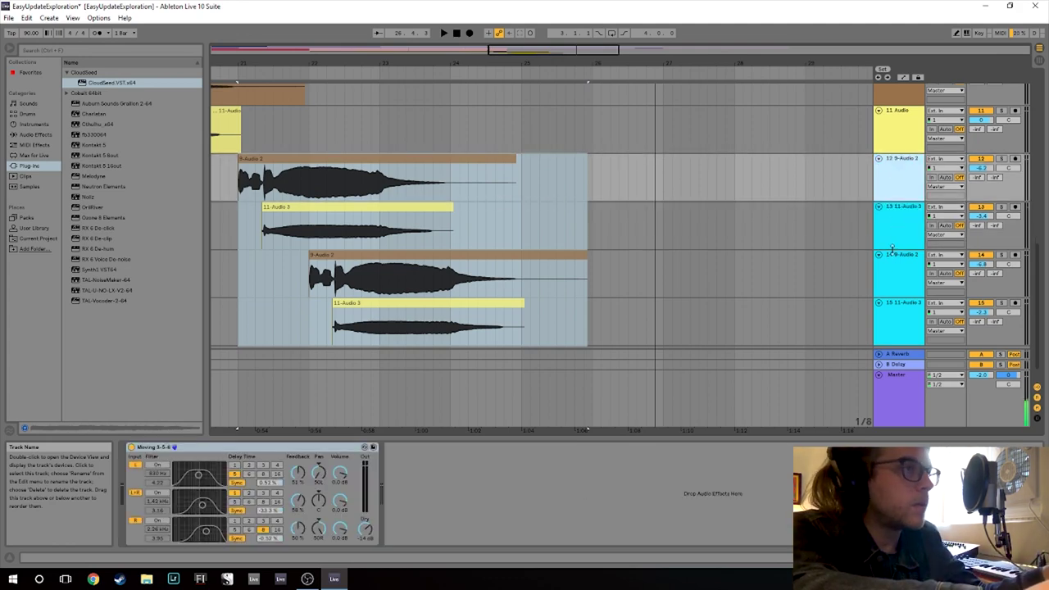
pyautogui.click(894, 310)
pyautogui.rightClick(894, 309)
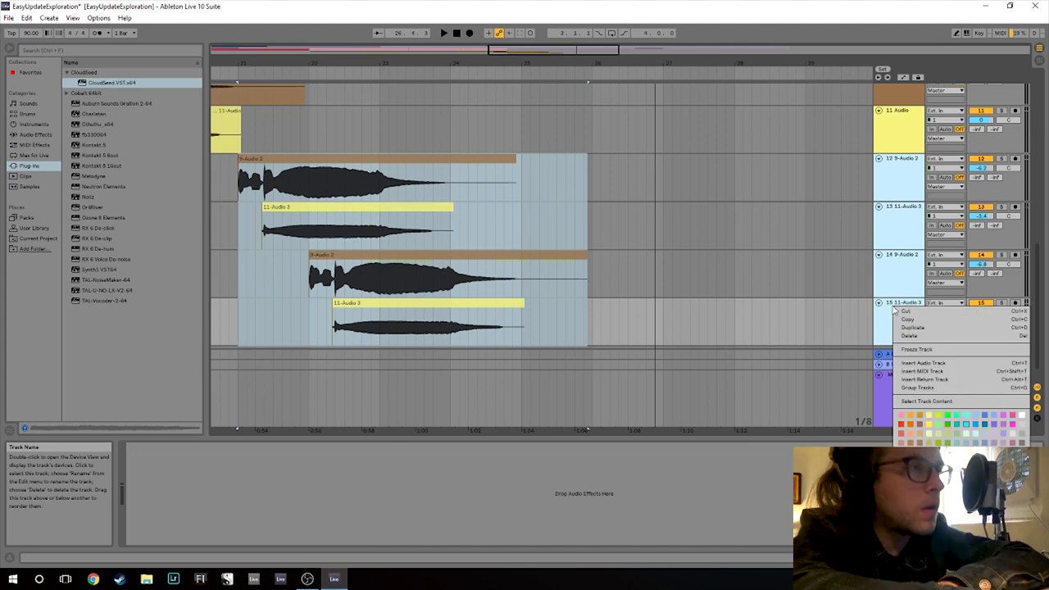
pyautogui.click(904, 386)
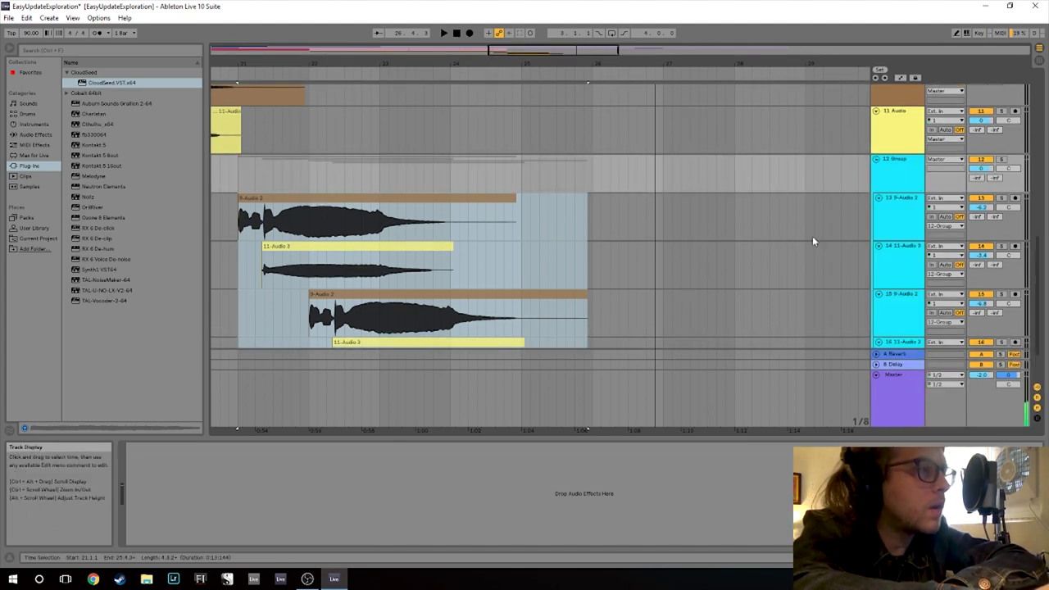
# Step: Add the CloudSeed plug-in to the new group track and start playback to hear it
pyautogui.click(640, 219)
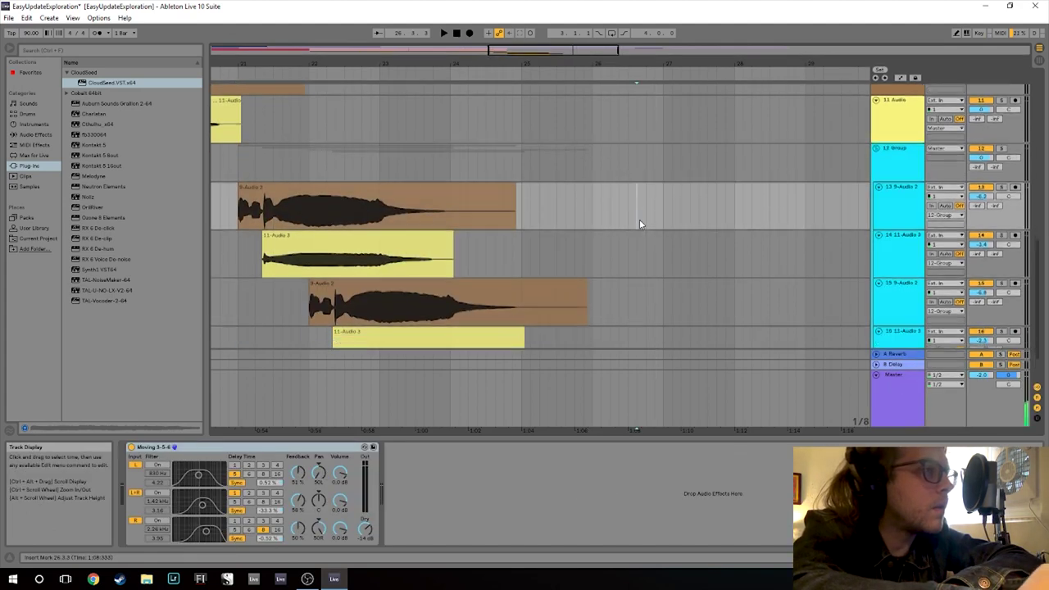
pyautogui.click(674, 127)
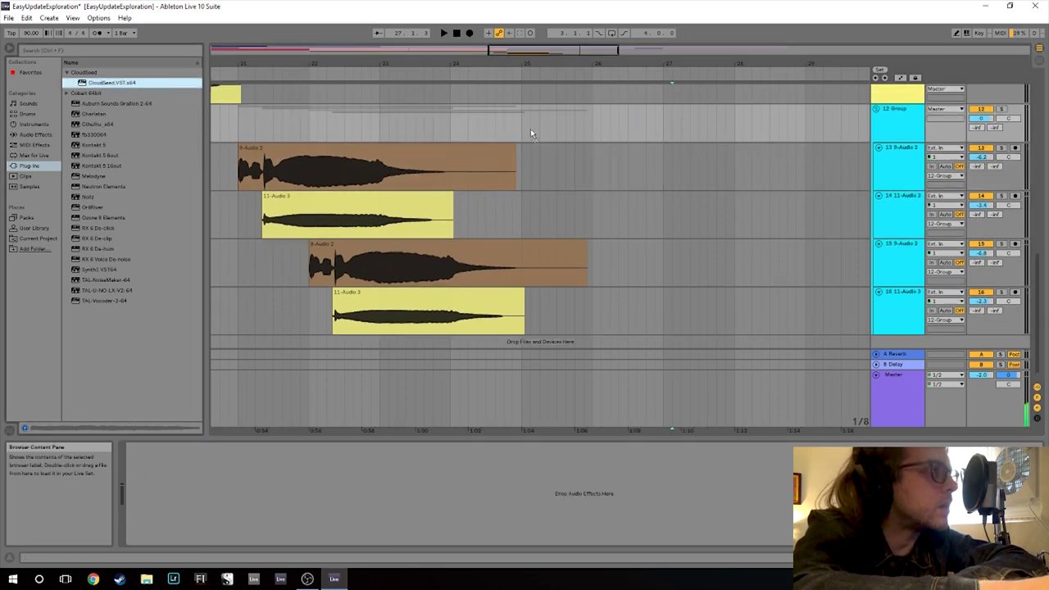
pyautogui.moveTo(530, 129); pyautogui.dragTo(544, 124)
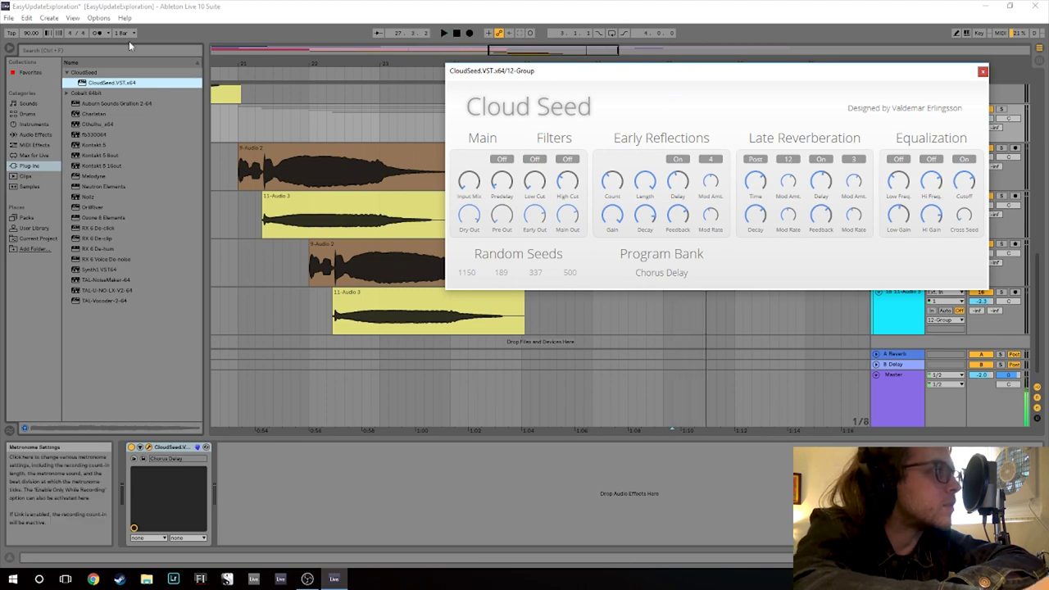
pyautogui.press('space')
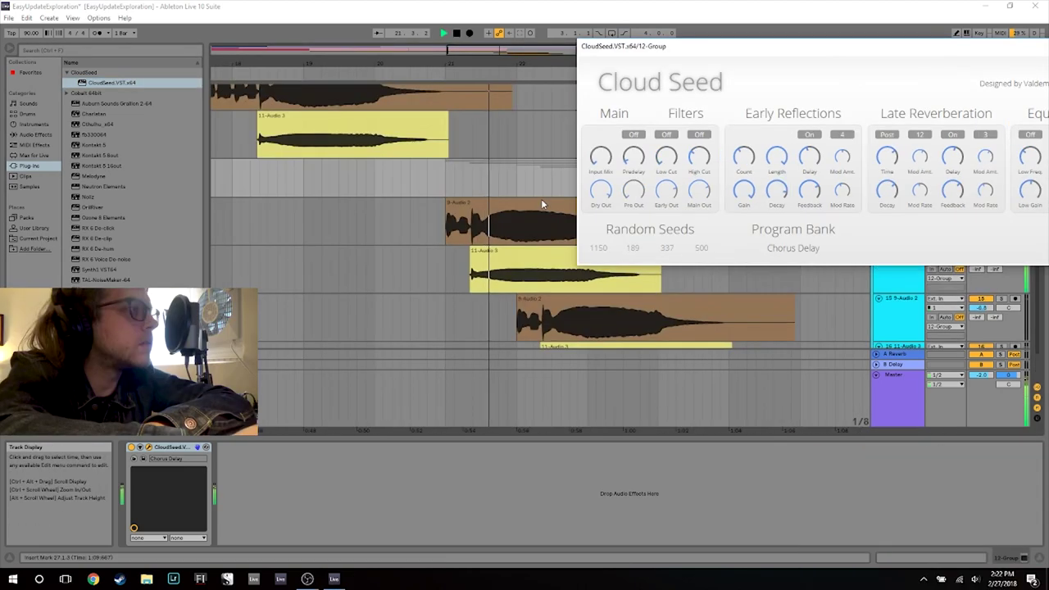
# Step: Close the CloudSeed window, stop playback and save the set
pyautogui.scroll(-1, 541, 201)
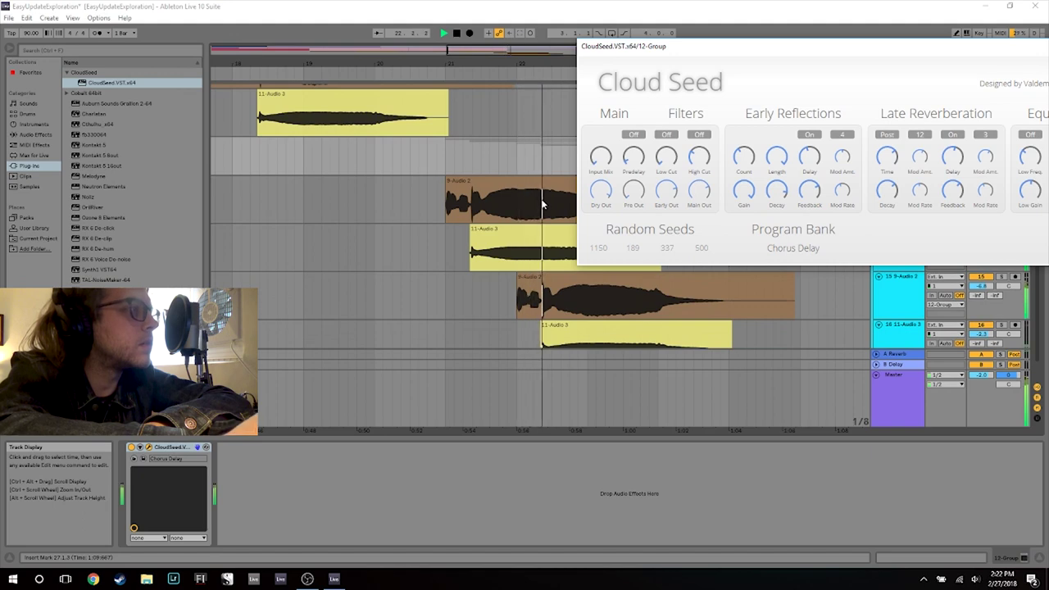
pyautogui.scroll(-2, 541, 203)
pyautogui.scroll(-1, 541, 203)
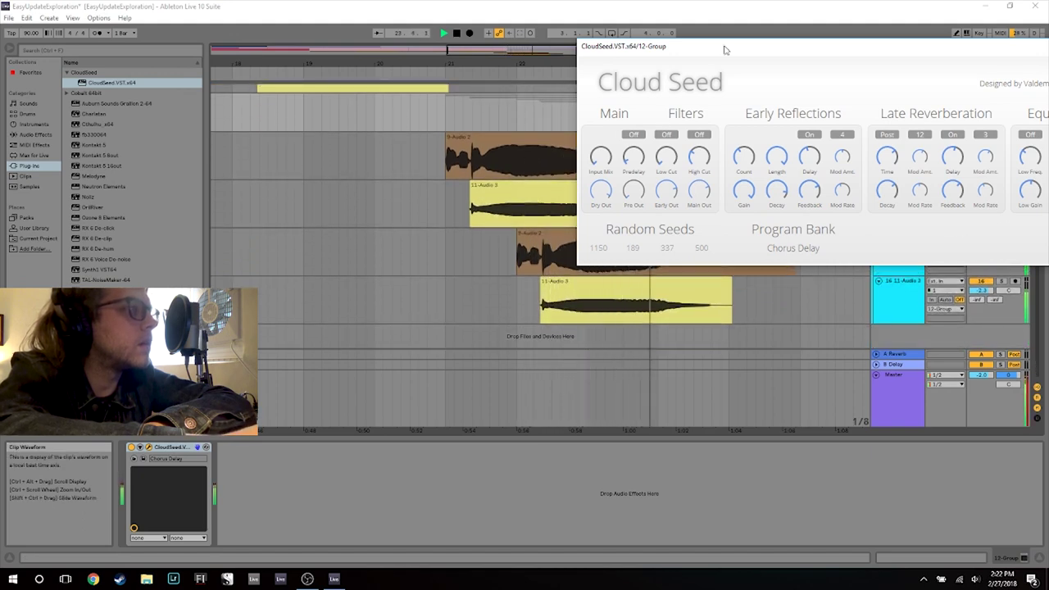
pyautogui.moveTo(724, 48); pyautogui.dragTo(443, 97)
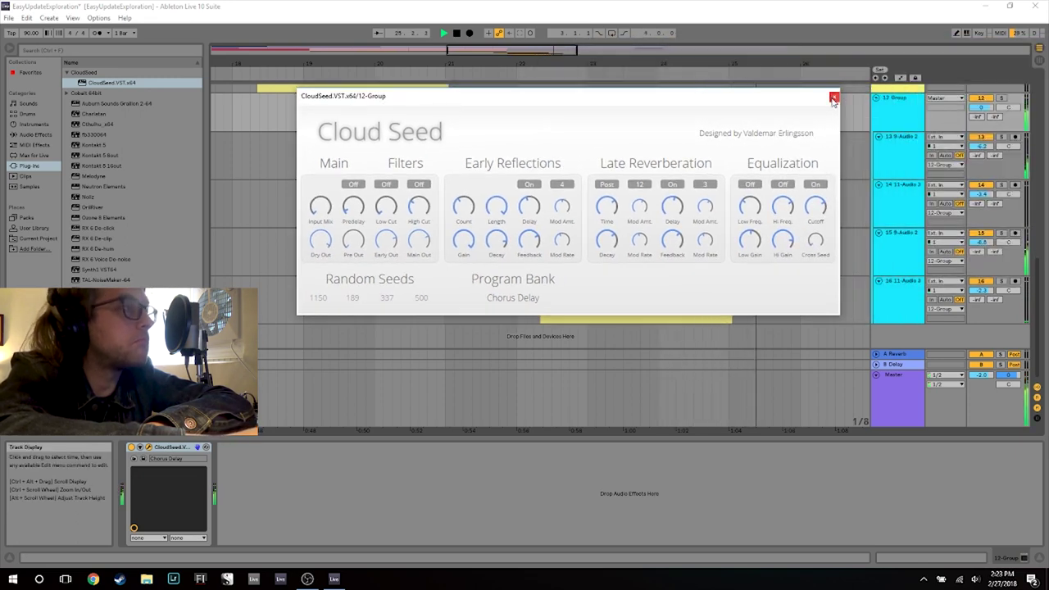
pyautogui.click(834, 99)
pyautogui.press('space')
pyautogui.hotkey('ctrl', 's')
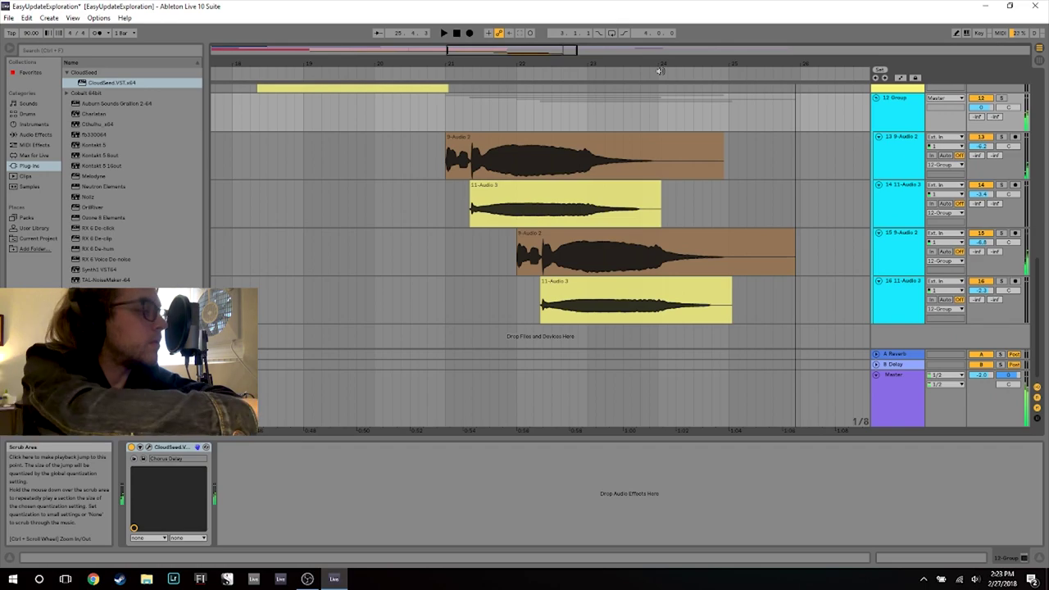
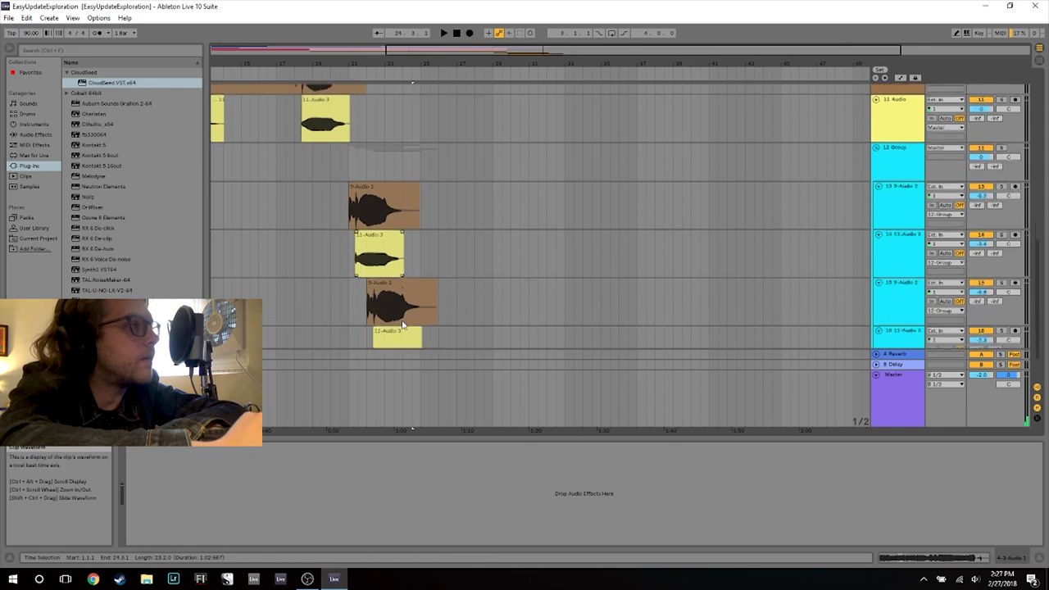
# Step: Add the Neutron Elements plug-in to track 10 and dismiss the iZotope updater
pyautogui.scroll(3, 402, 319)
pyautogui.scroll(-3, 401, 326)
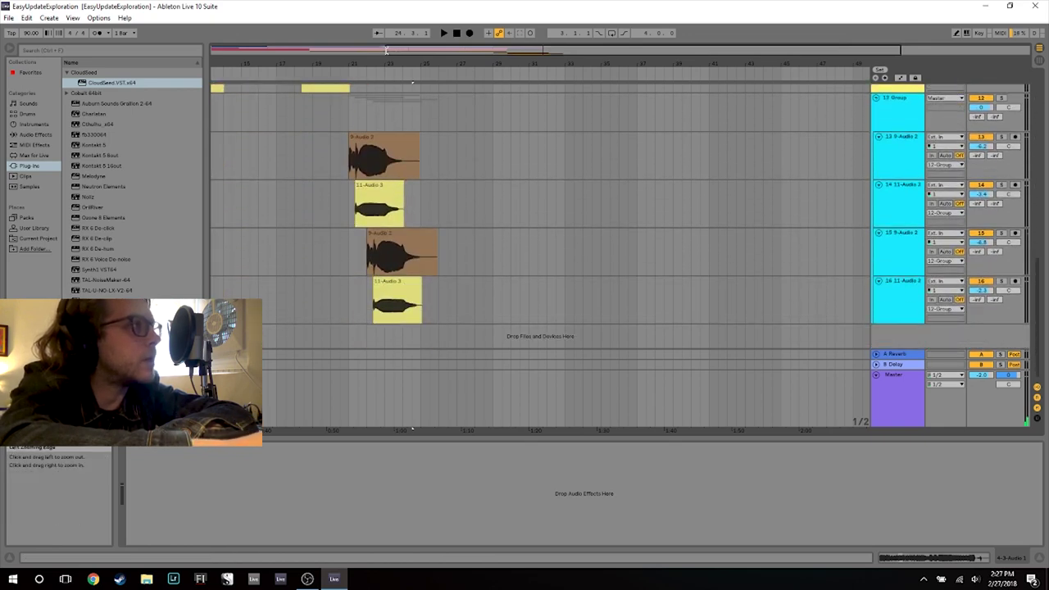
pyautogui.moveTo(386, 50); pyautogui.dragTo(185, 51)
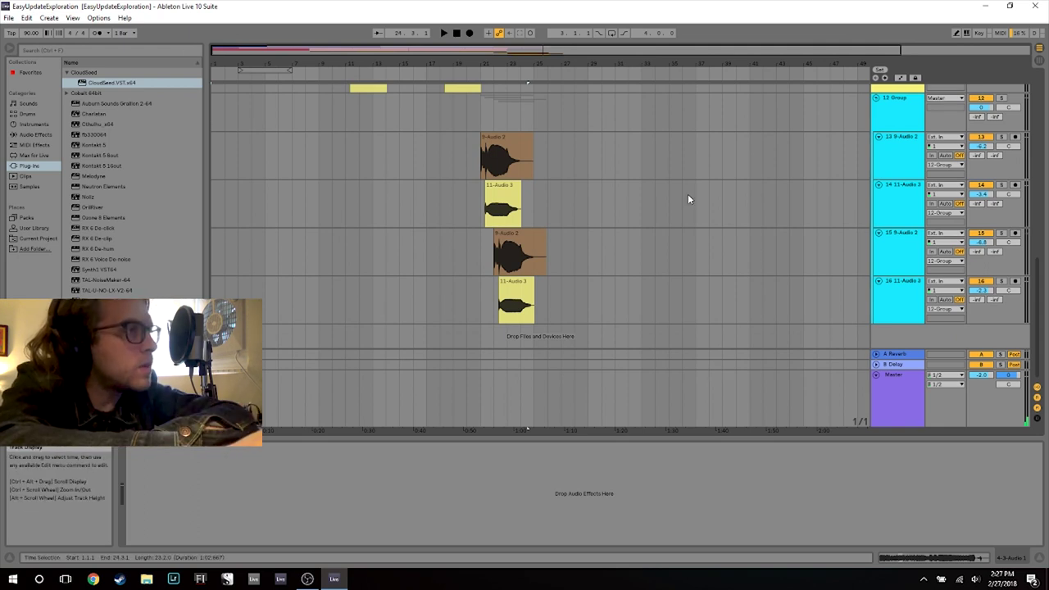
pyautogui.scroll(4, 686, 223)
pyautogui.scroll(2, 686, 224)
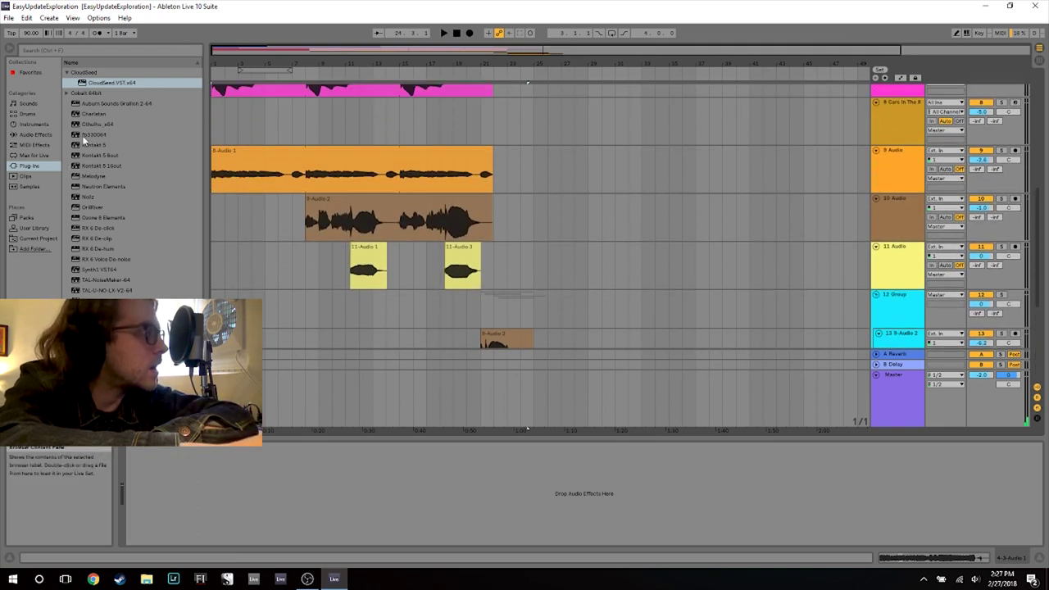
pyautogui.click(68, 72)
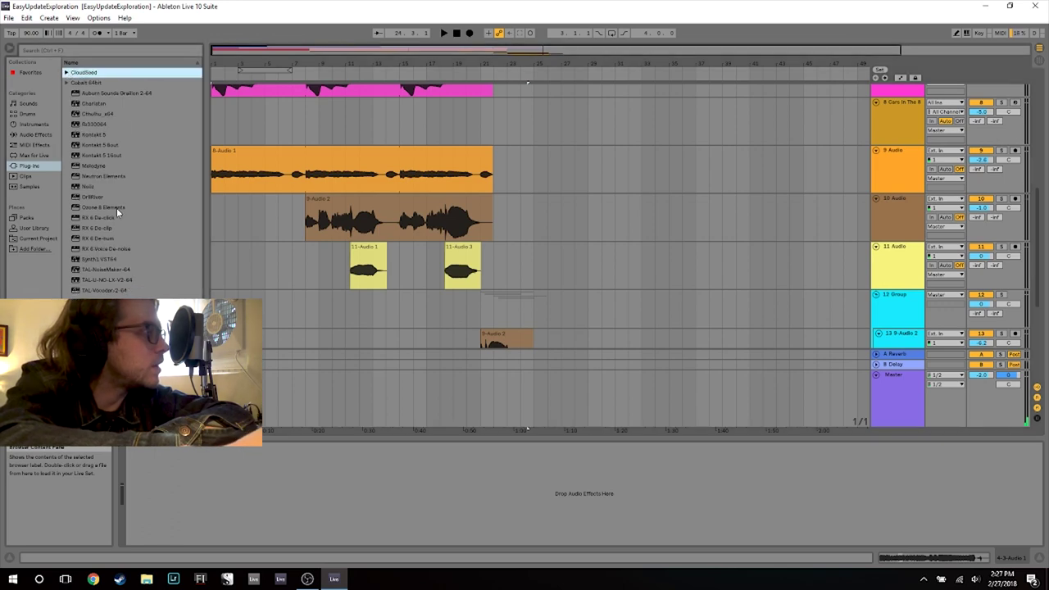
pyautogui.click(77, 176)
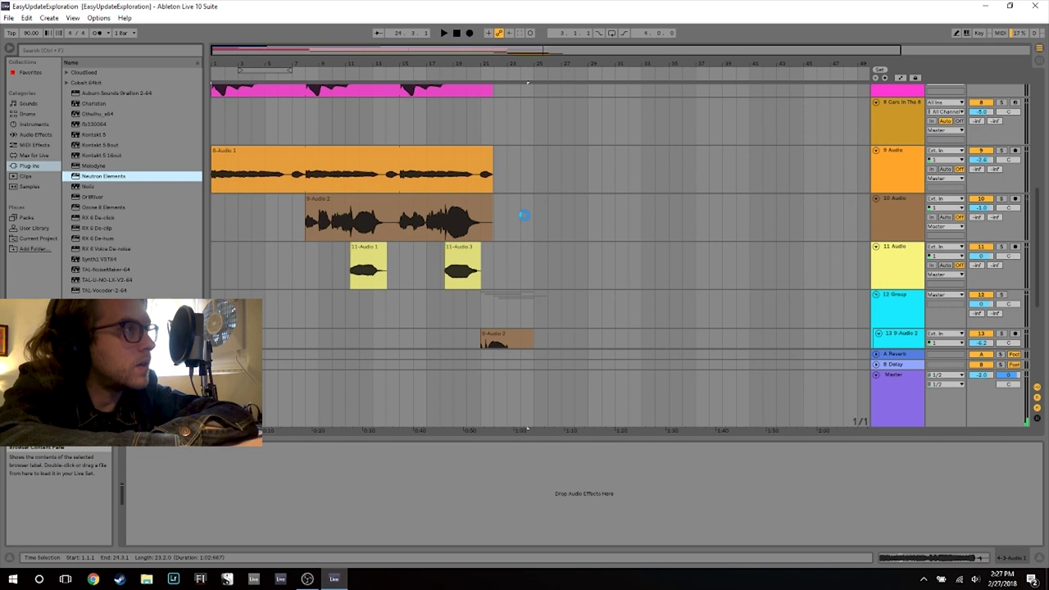
pyautogui.press('Return')
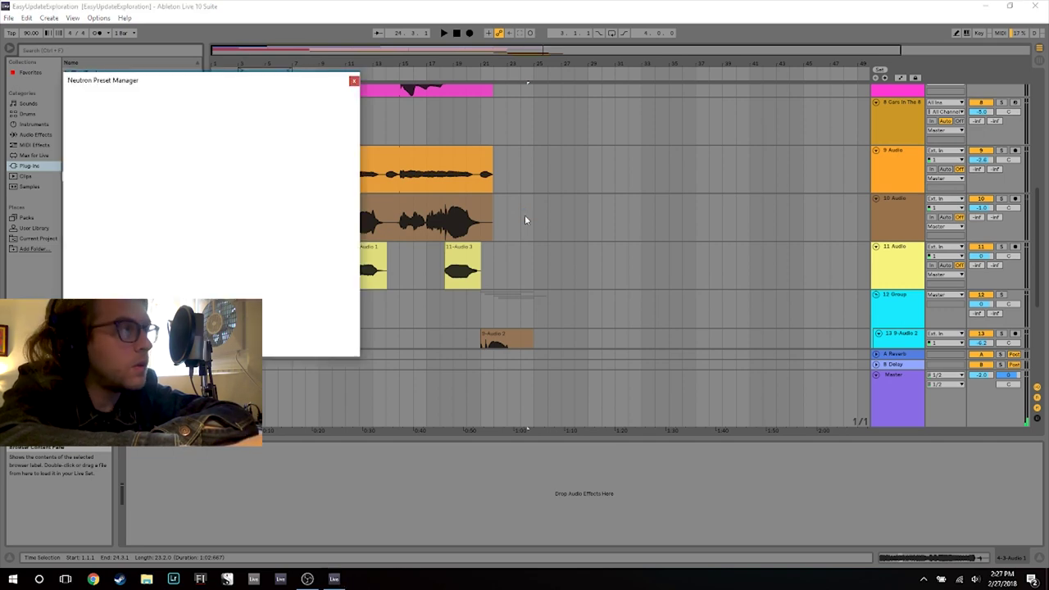
pyautogui.scroll(-3, 226, 208)
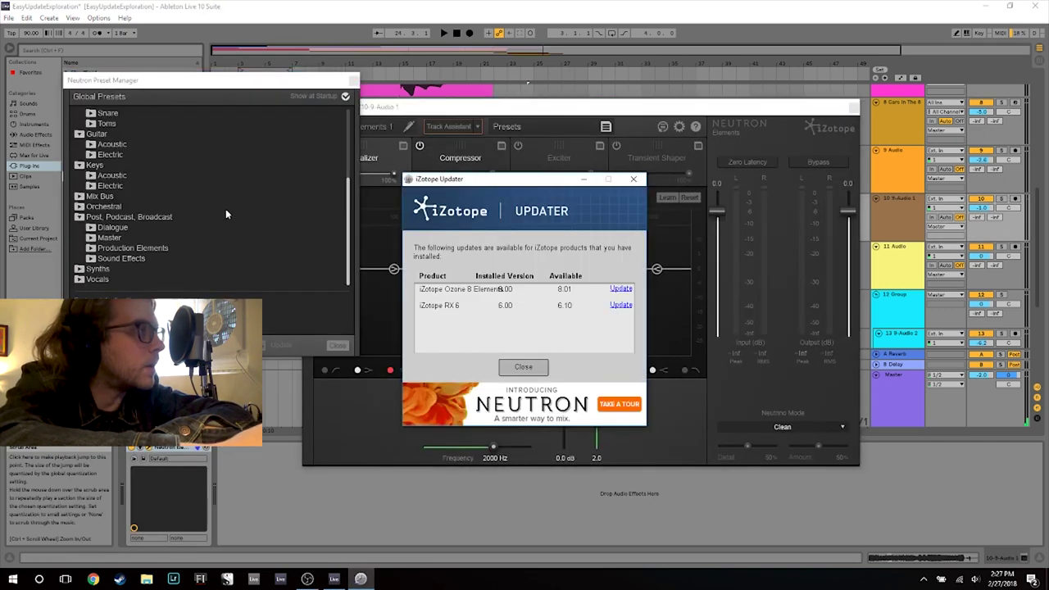
pyautogui.click(641, 180)
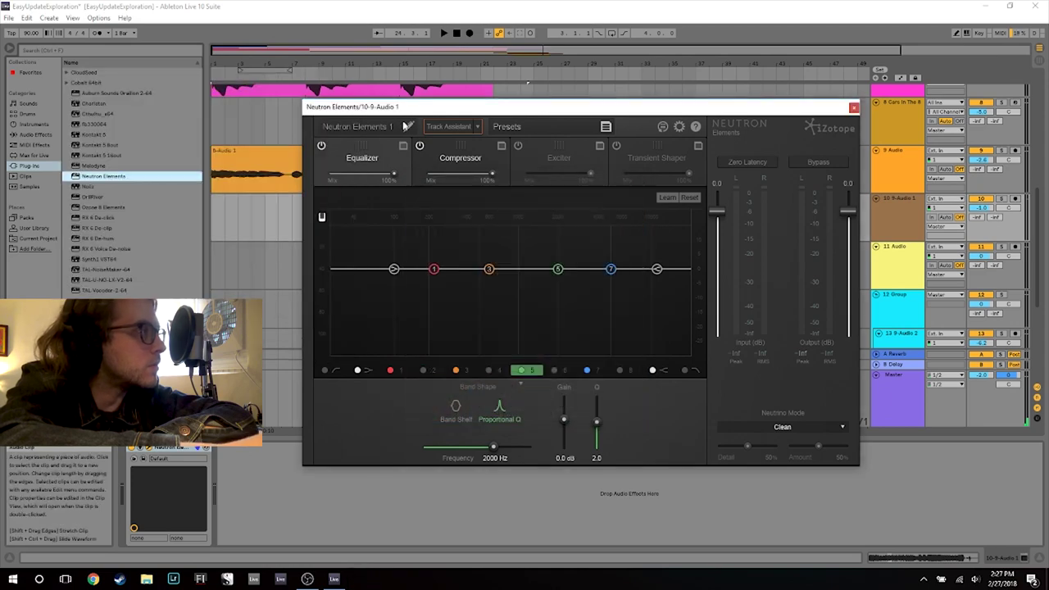
# Step: Play the vocal section and run Neutron's Track Assistant on track 10
pyautogui.moveTo(410, 109); pyautogui.dragTo(369, 229)
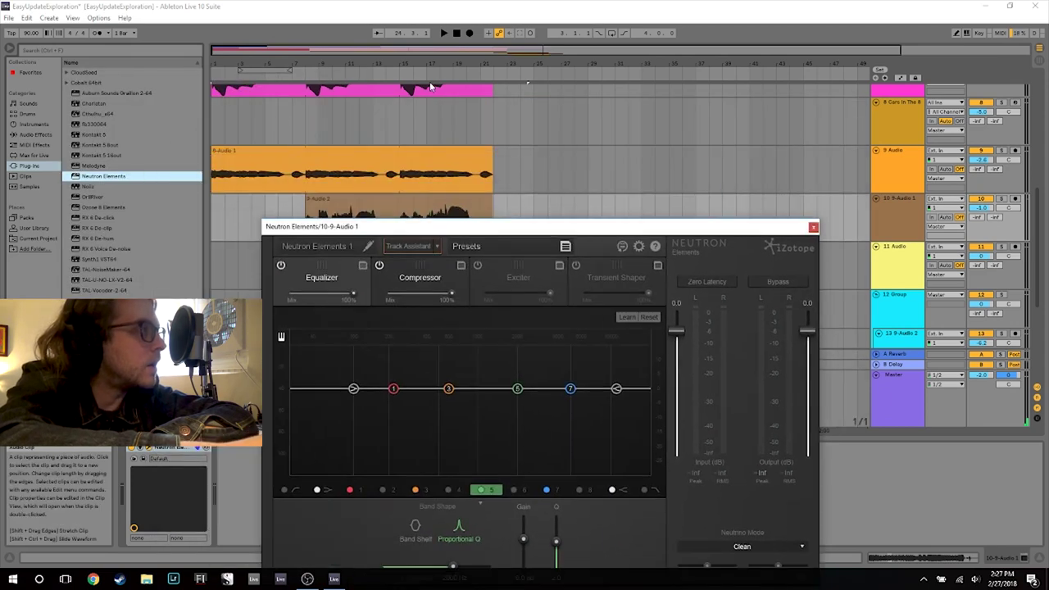
pyautogui.click(321, 77)
pyautogui.moveTo(408, 226); pyautogui.dragTo(413, 118)
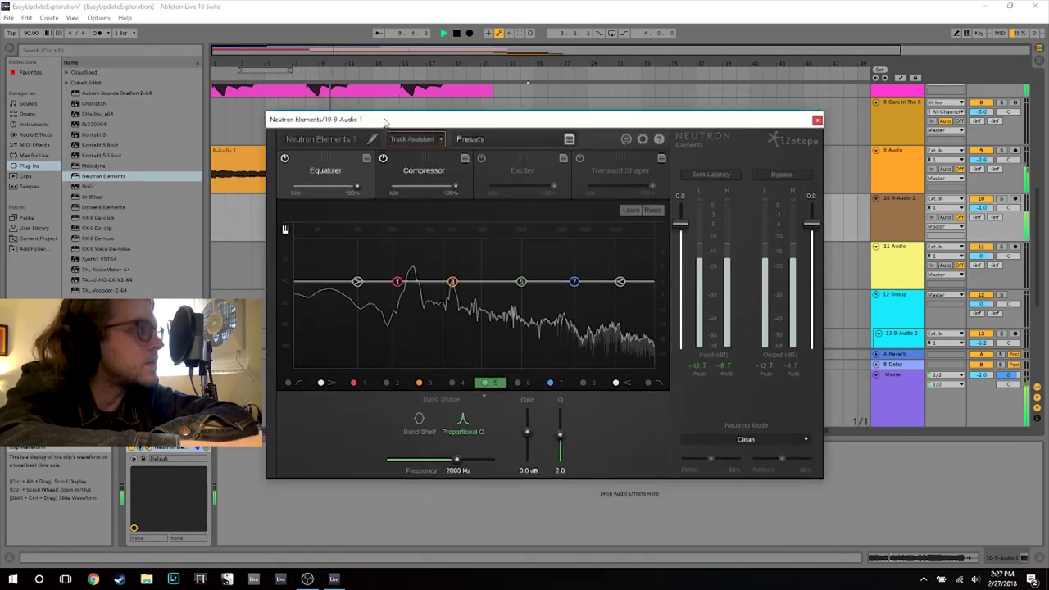
pyautogui.click(412, 137)
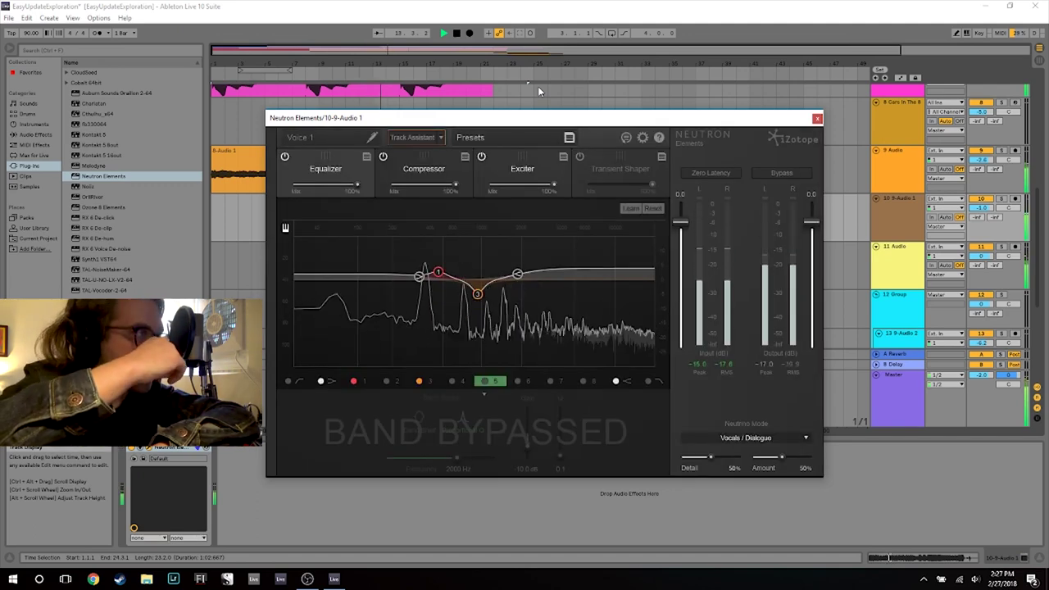
pyautogui.moveTo(569, 120); pyautogui.dragTo(752, 118)
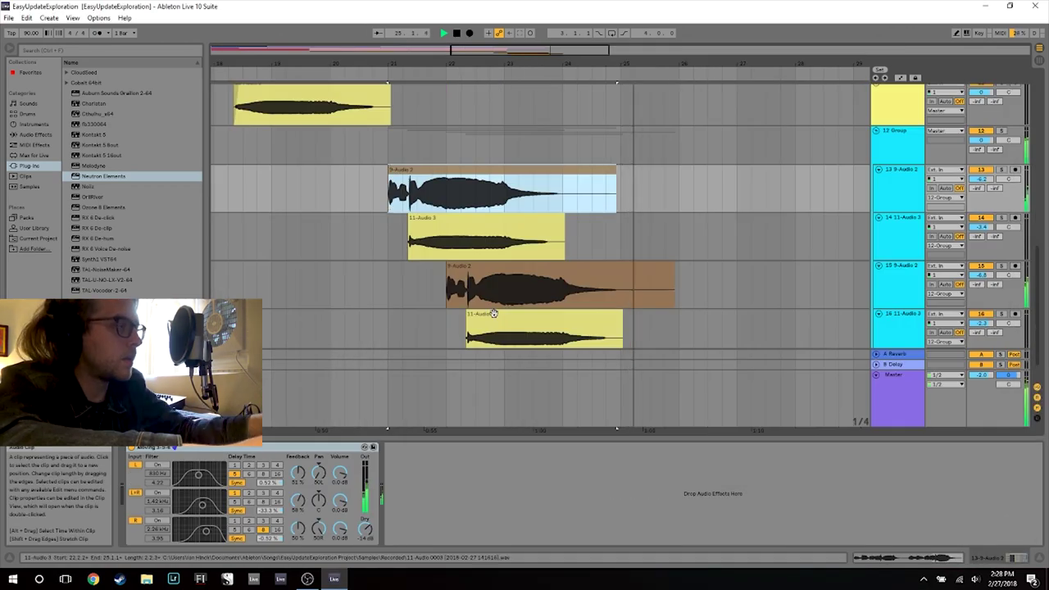
# Step: Extend the clip selection across tracks 13 to 16 in the group
pyautogui.keyDown('shift'); pyautogui.click(486, 315); pyautogui.keyUp('shift')
pyautogui.scroll(5, 485, 315)
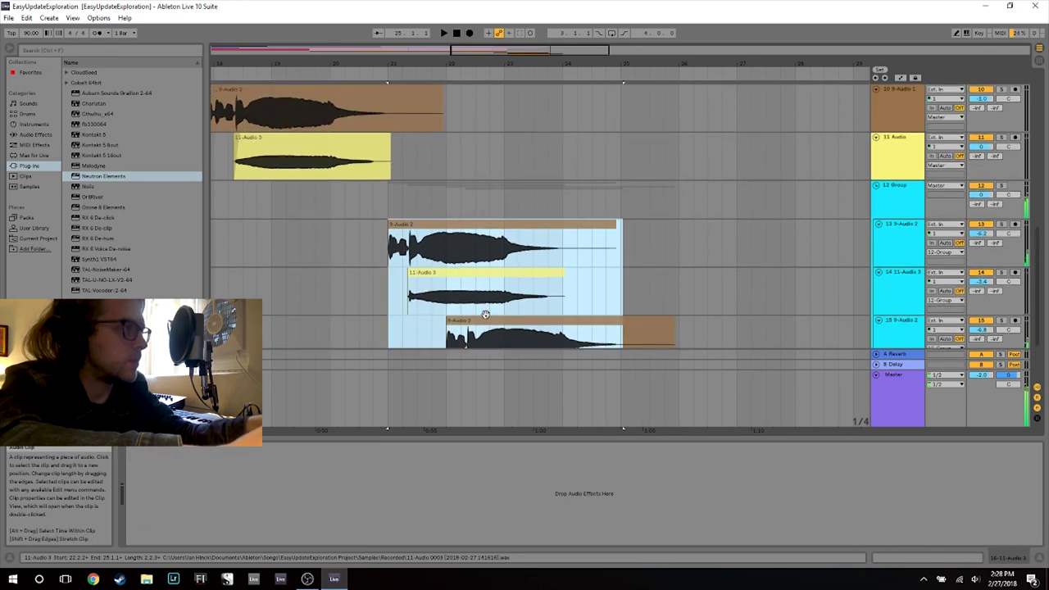
pyautogui.scroll(-1, 485, 315)
pyautogui.scroll(-1, 631, 352)
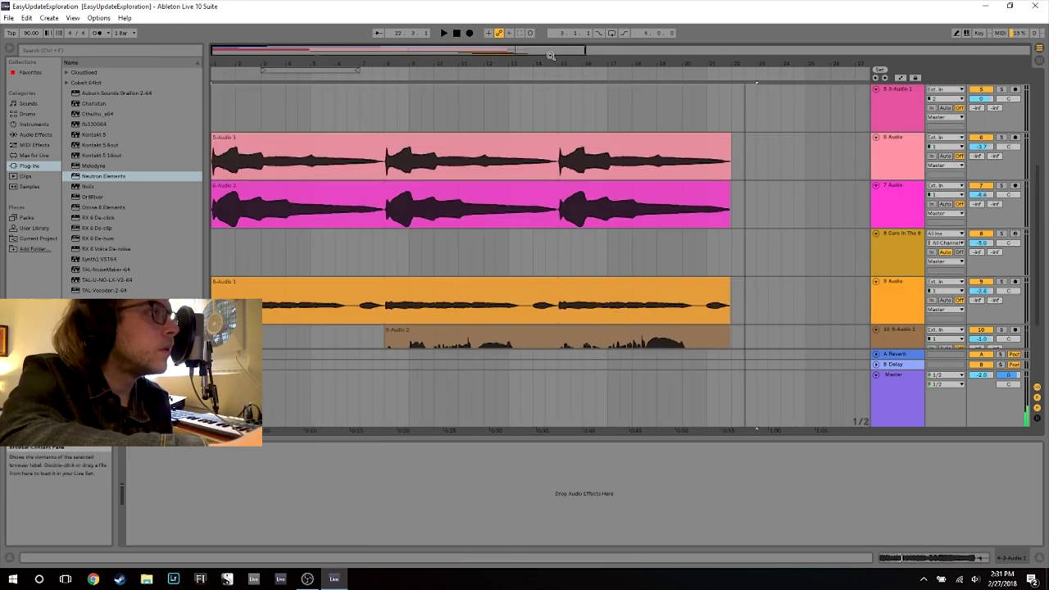
# Step: Add the Ozone 8 Elements plug-in to the master track
pyautogui.scroll(-2, 391, 237)
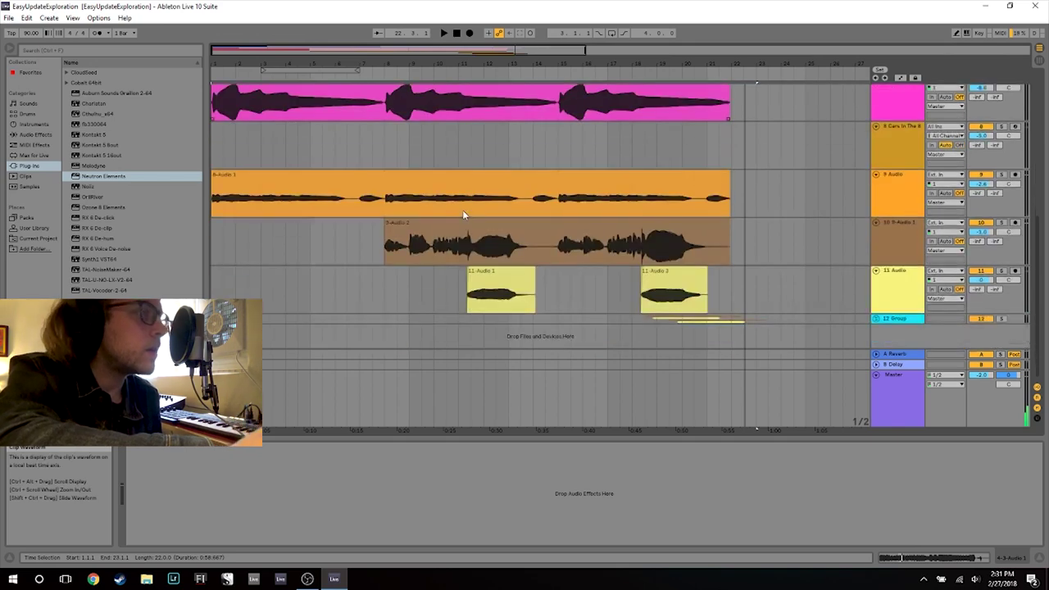
pyautogui.click(88, 207)
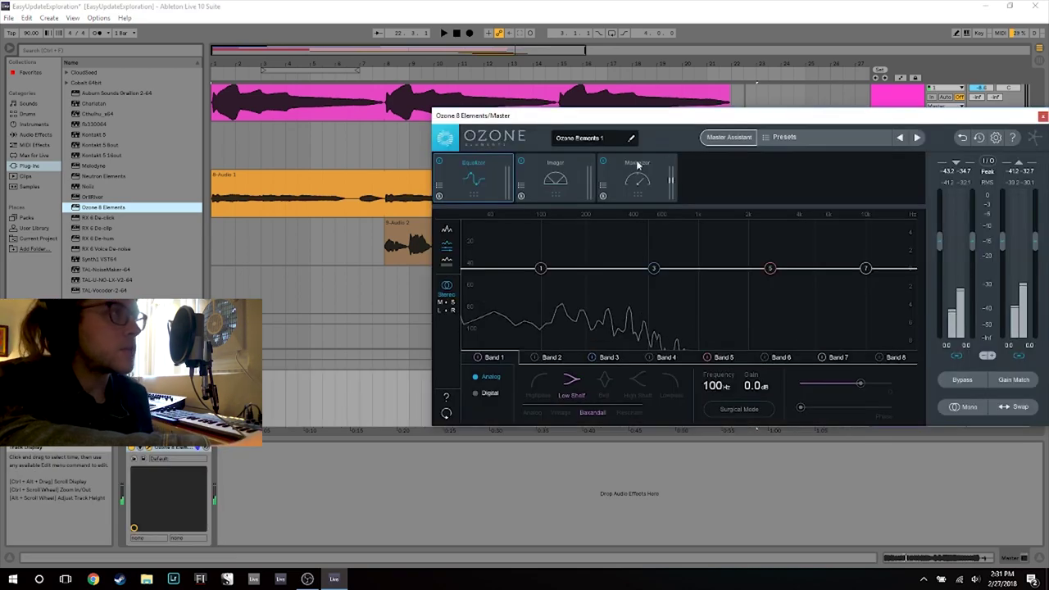
pyautogui.moveTo(611, 123); pyautogui.dragTo(498, 346)
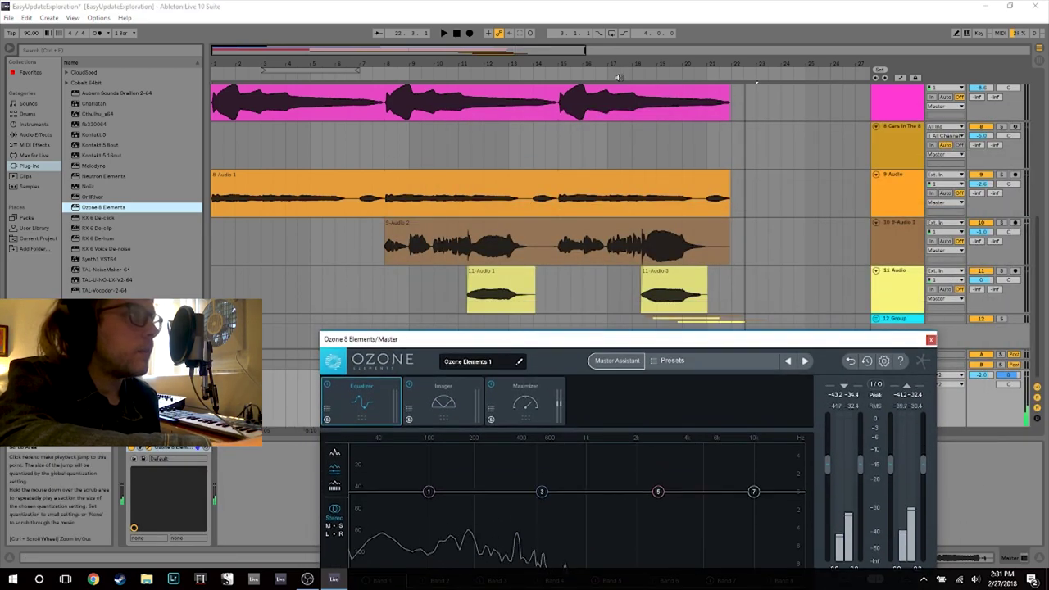
# Step: Play the song from bar 15 through Ozone, close the plug-in window and save the set
pyautogui.click(560, 72)
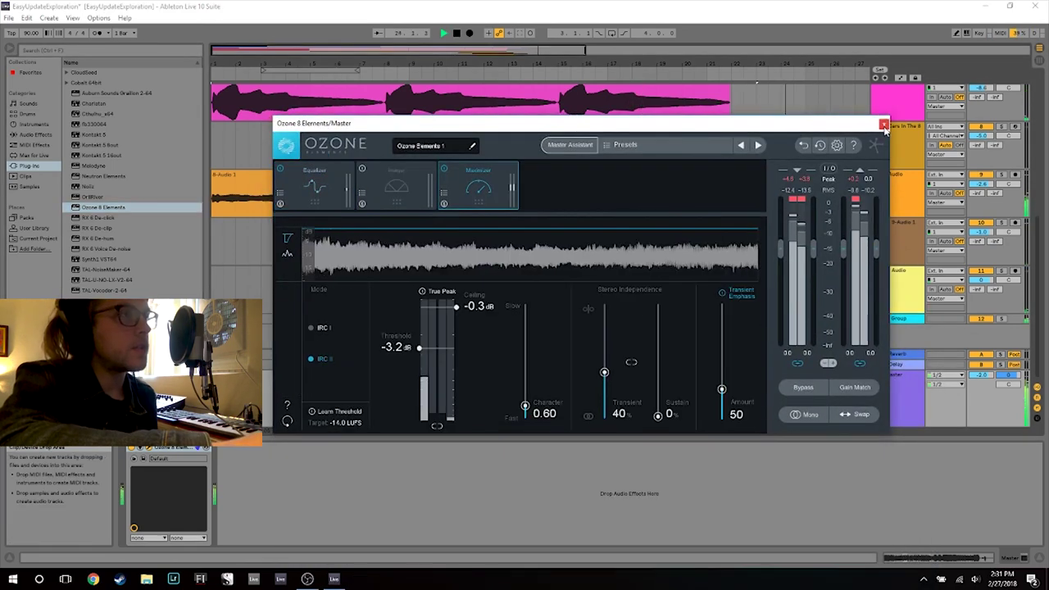
pyautogui.click(885, 126)
pyautogui.hotkey('ctrl', 's')
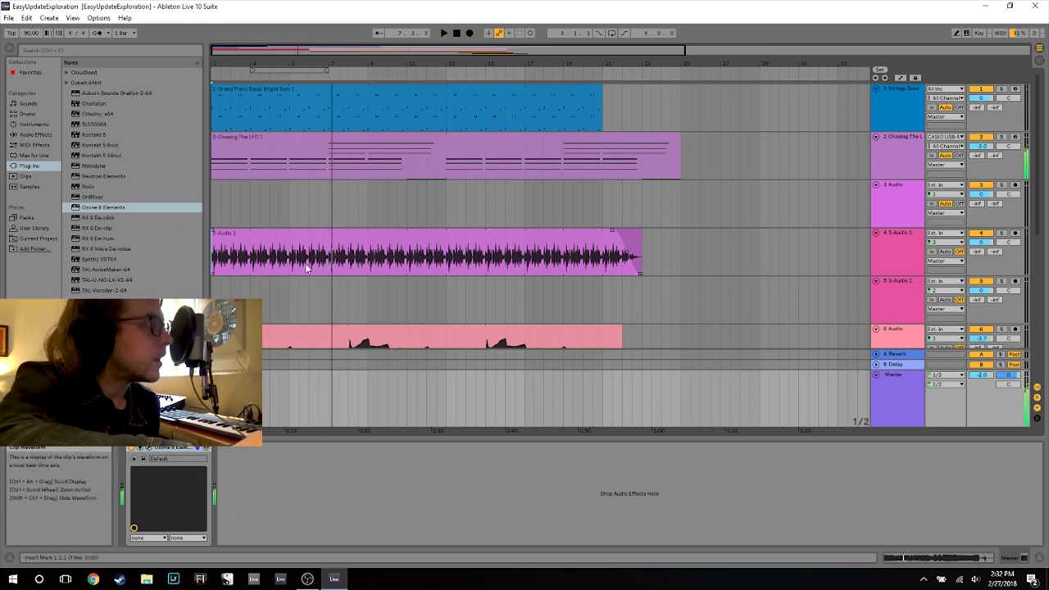
# Step: Add the Melodyne plug-in to track 4 and turn off the track's solo
pyautogui.scroll(-3, 305, 269)
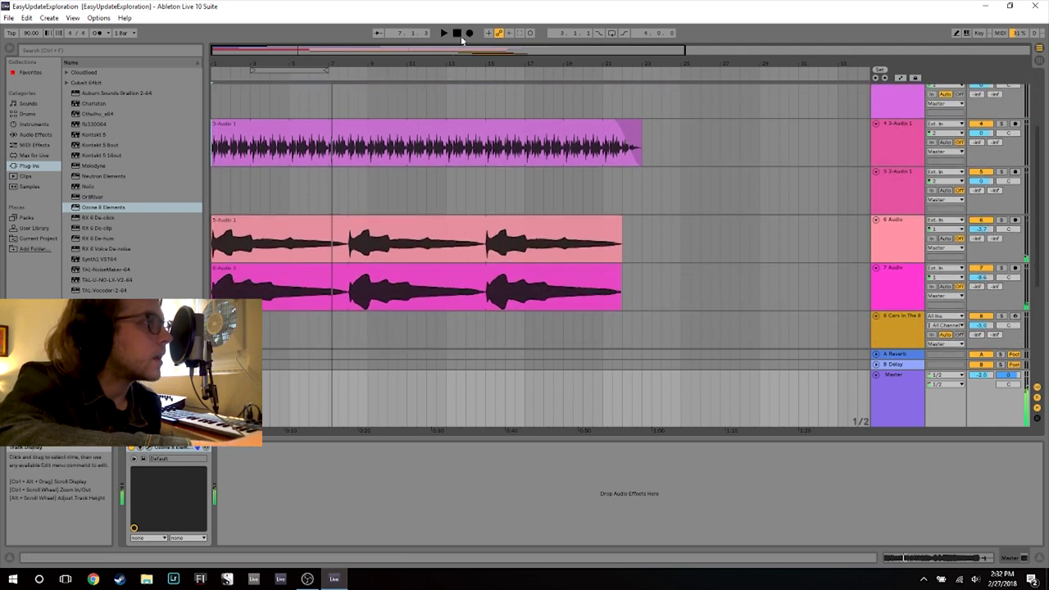
pyautogui.click(87, 167)
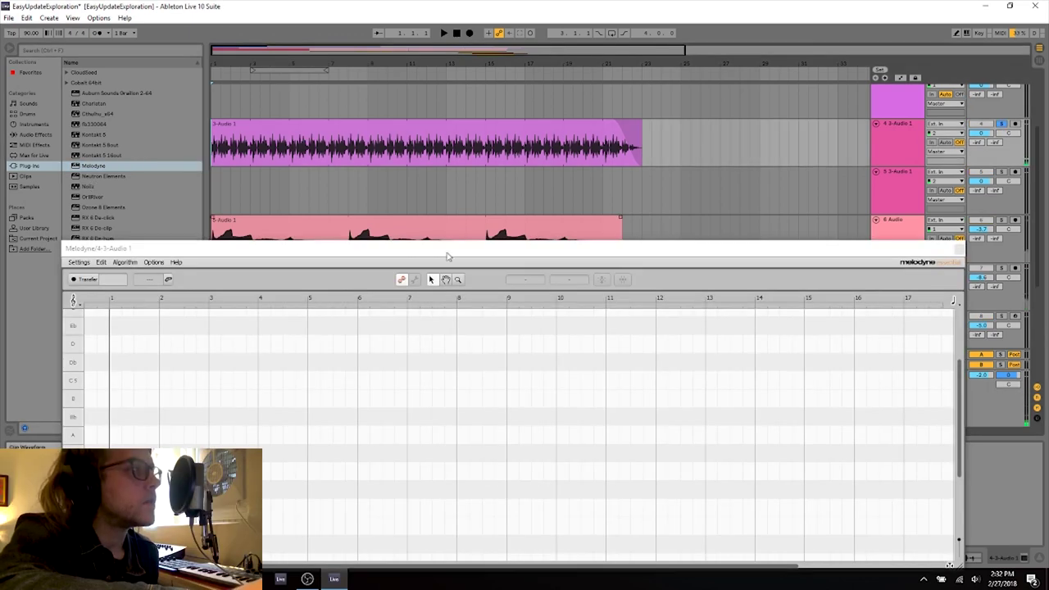
pyautogui.click(1002, 124)
pyautogui.moveTo(656, 253); pyautogui.dragTo(650, 178)
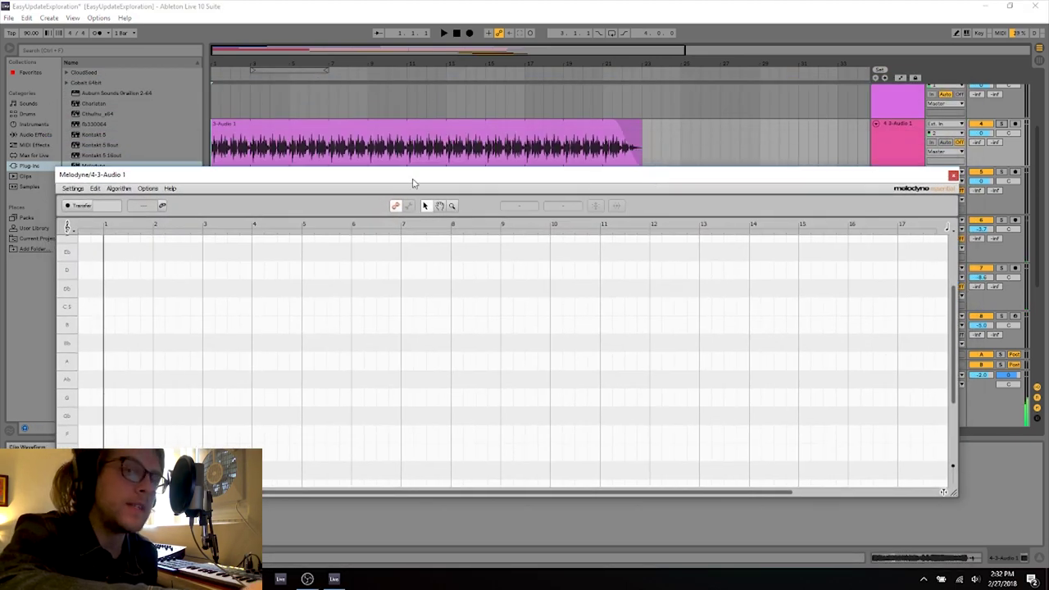
# Step: Play the song through to transfer track 4's audio into Melodyne and show its notes from the start
pyautogui.press('space')
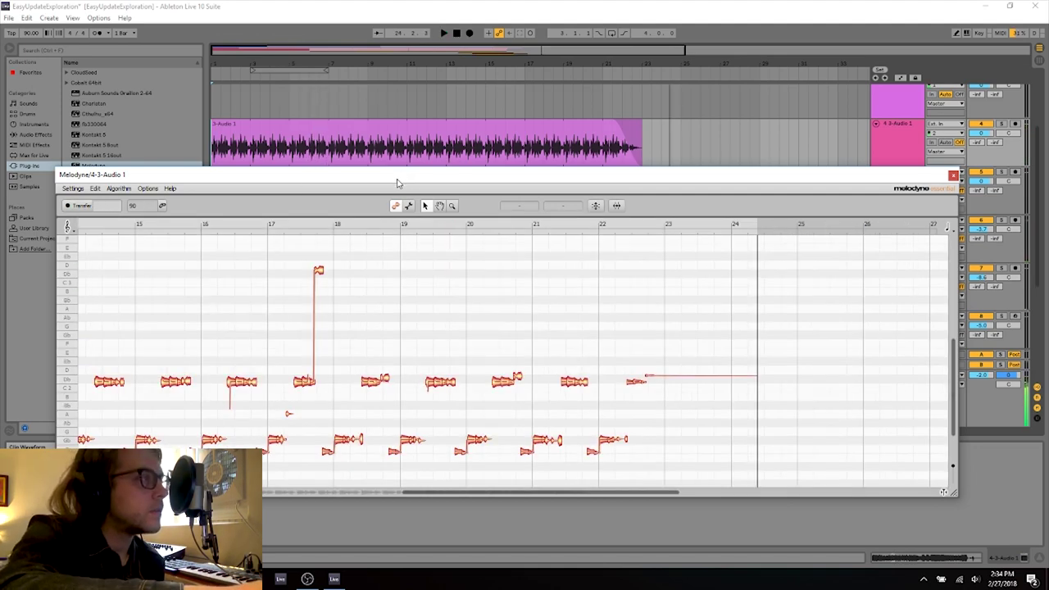
pyautogui.moveTo(397, 182); pyautogui.dragTo(423, 110)
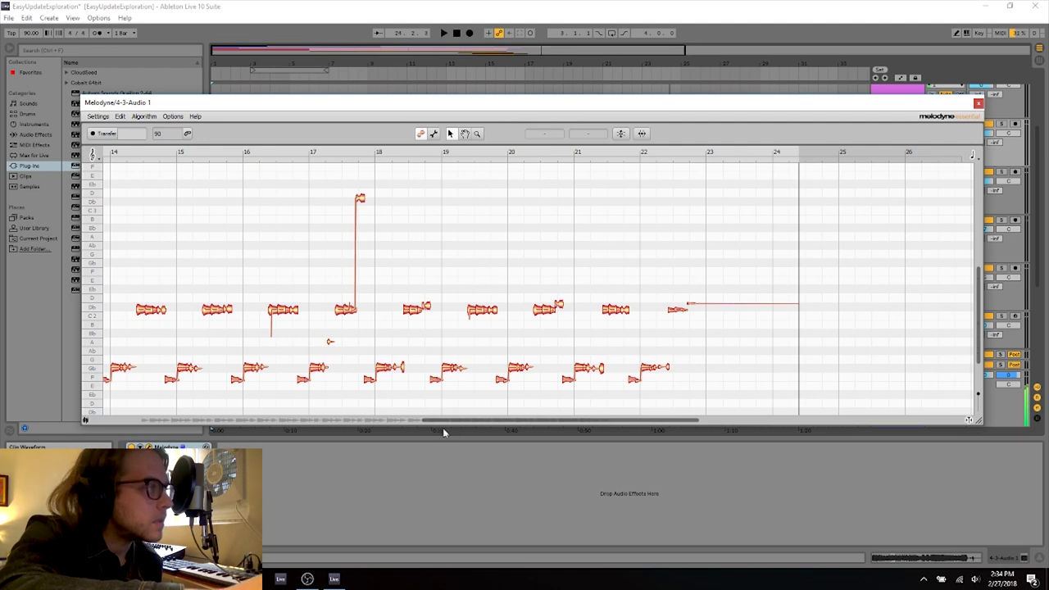
pyautogui.moveTo(422, 419); pyautogui.dragTo(76, 438)
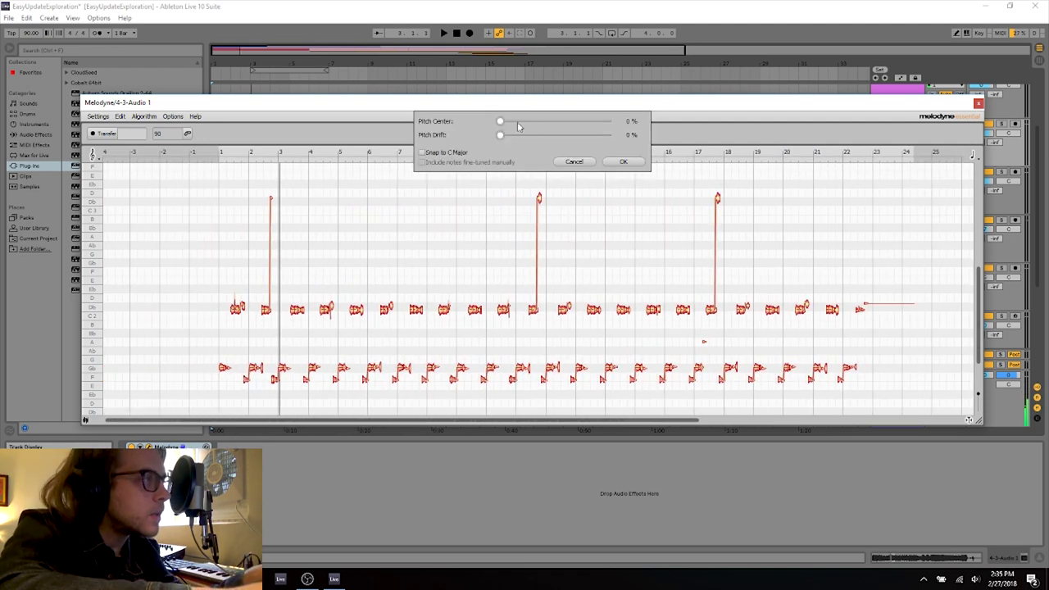
# Step: Correct the notes in Melodyne with Pitch Center at 100 % and start playback to hear the result
pyautogui.moveTo(518, 128); pyautogui.dragTo(617, 133)
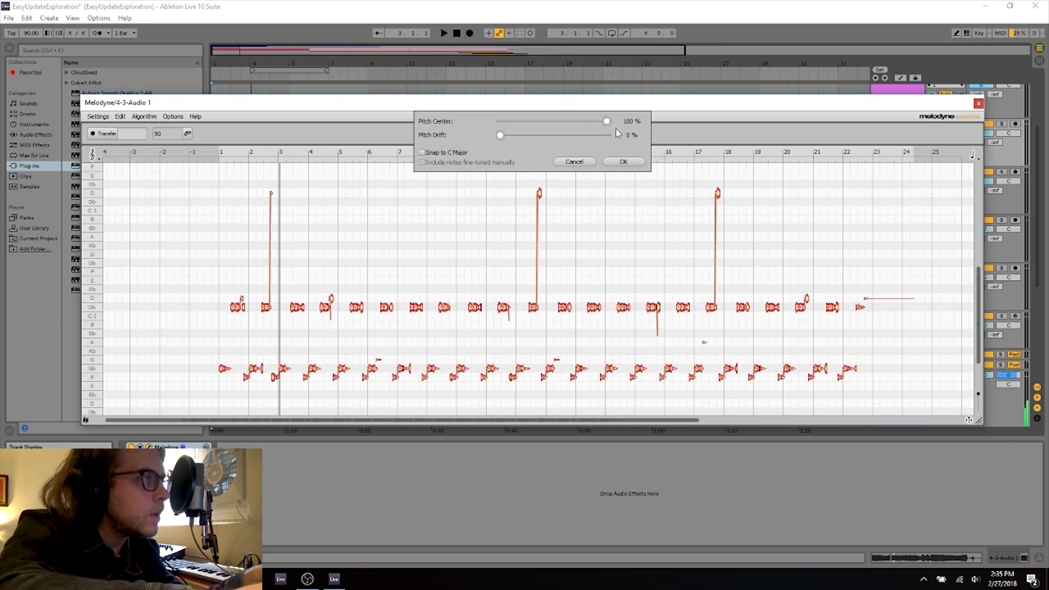
pyautogui.click(611, 162)
pyautogui.press('space')
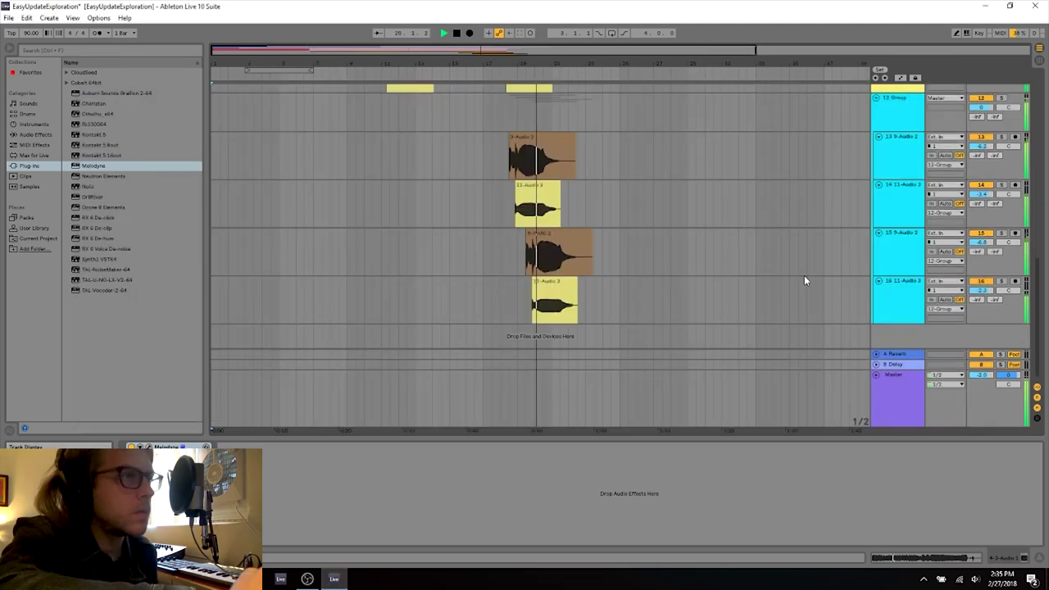
# Step: Stop playback and add Neutron Elements after CloudSeed on group track 12
pyautogui.press('space')
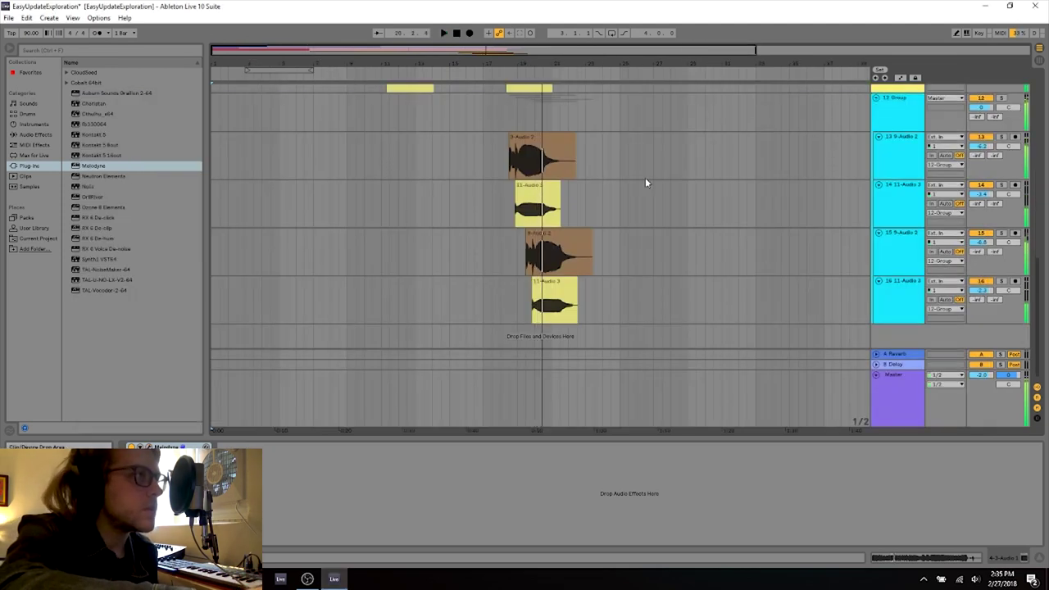
pyautogui.click(523, 250)
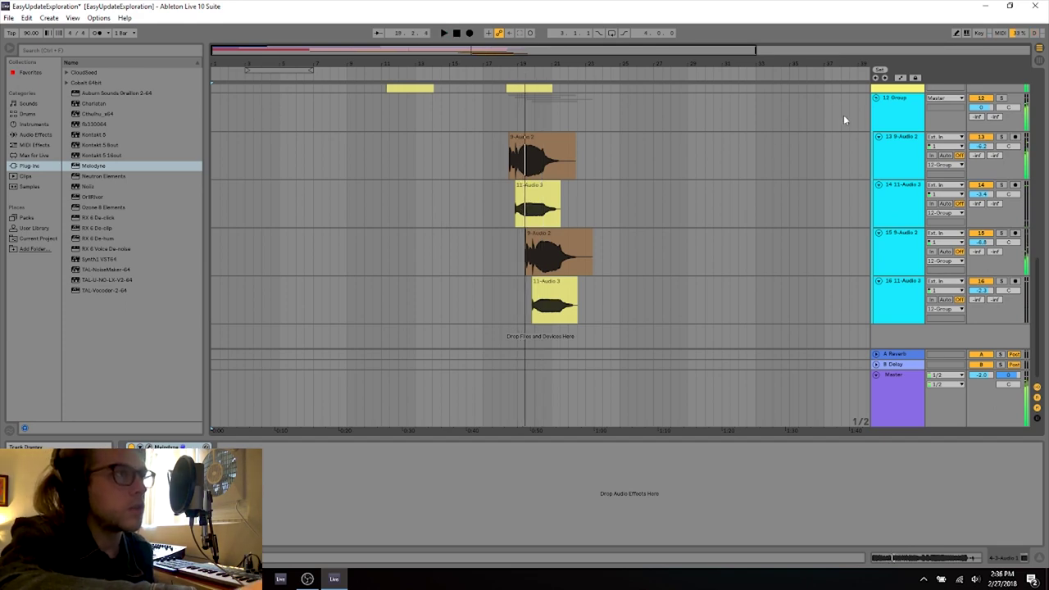
pyautogui.click(899, 98)
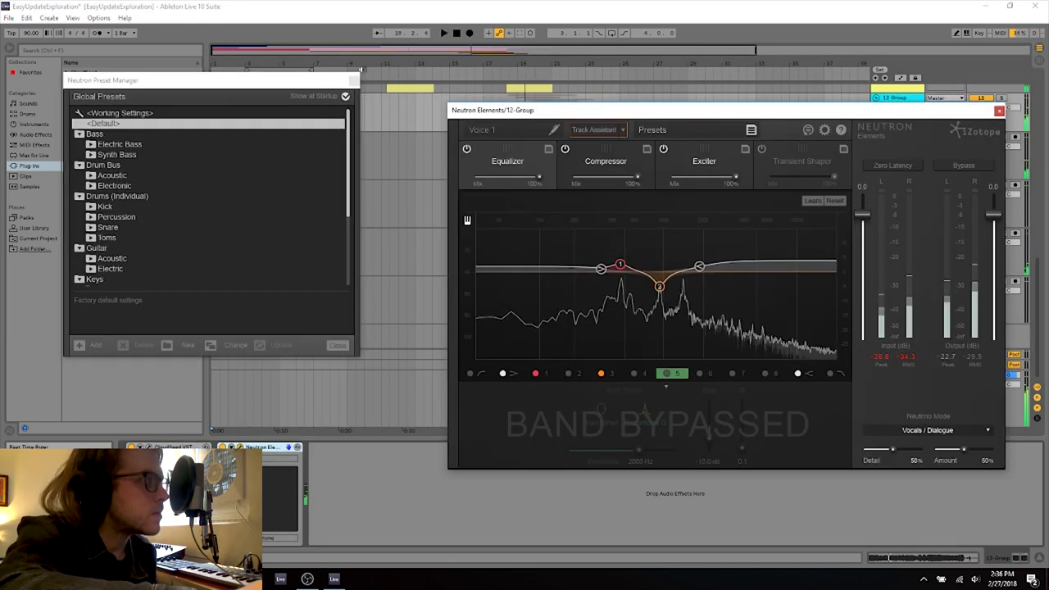
# Step: Turn off the Exciter in Neutron Elements on group track 12 and play the song from shortly before the vocals to hear the result
pyautogui.click(663, 148)
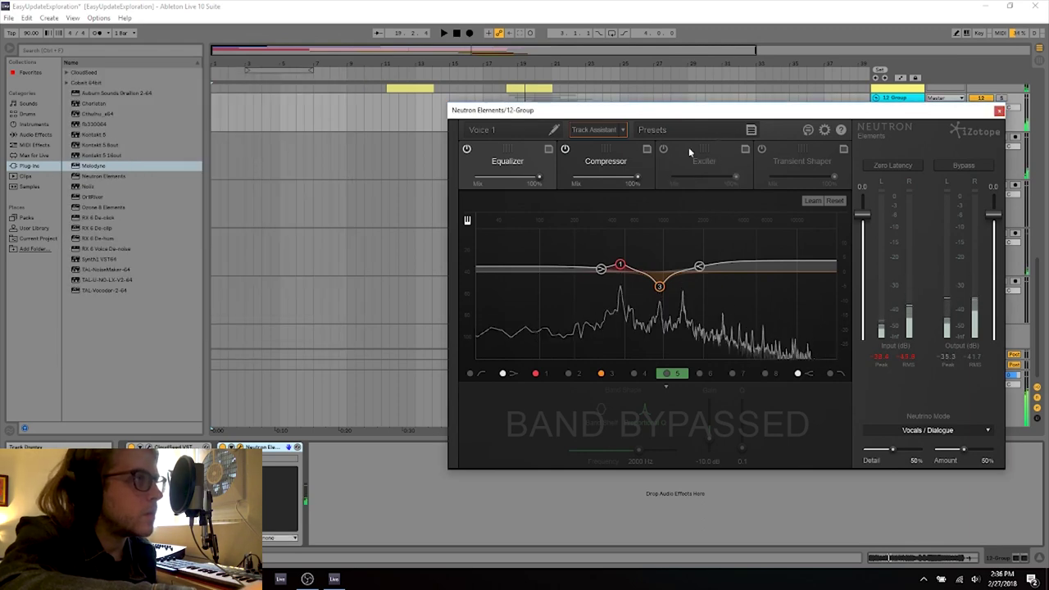
pyautogui.moveTo(736, 119); pyautogui.dragTo(611, 242)
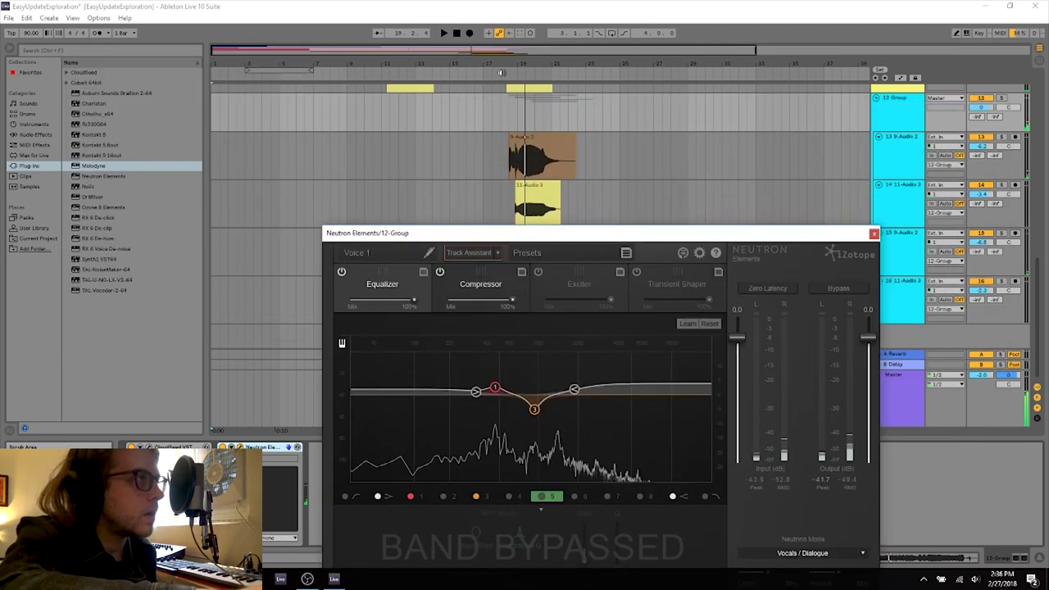
pyautogui.click(501, 67)
pyautogui.click(533, 233)
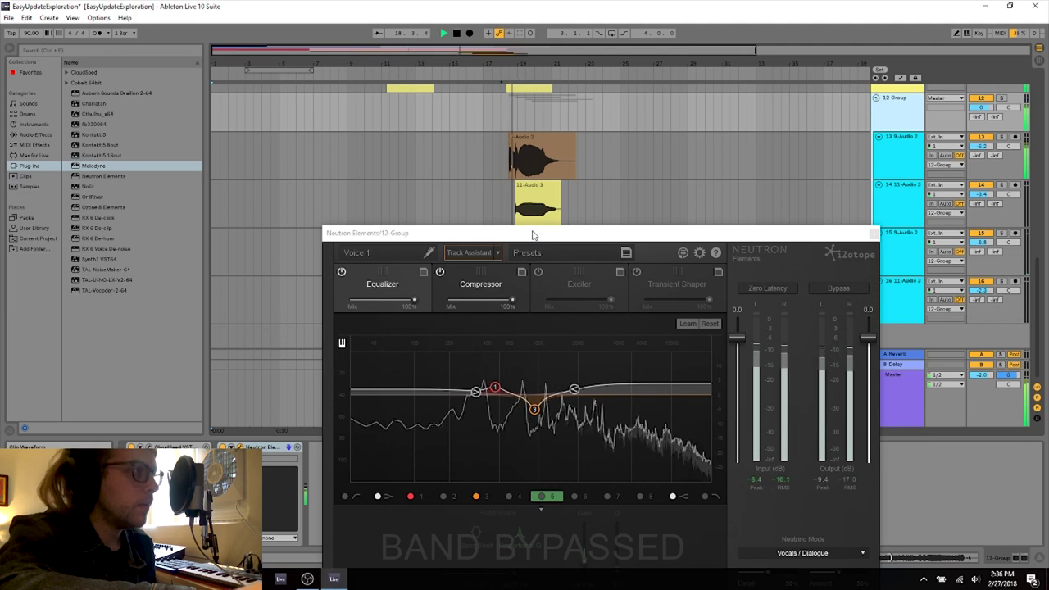
pyautogui.moveTo(533, 233); pyautogui.dragTo(520, 150)
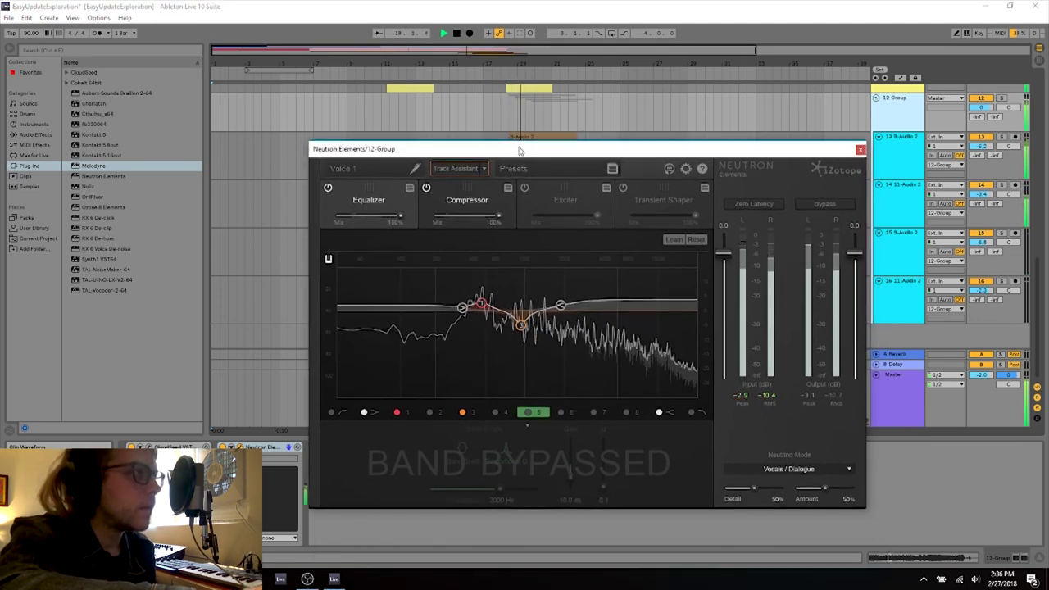
pyautogui.click(473, 73)
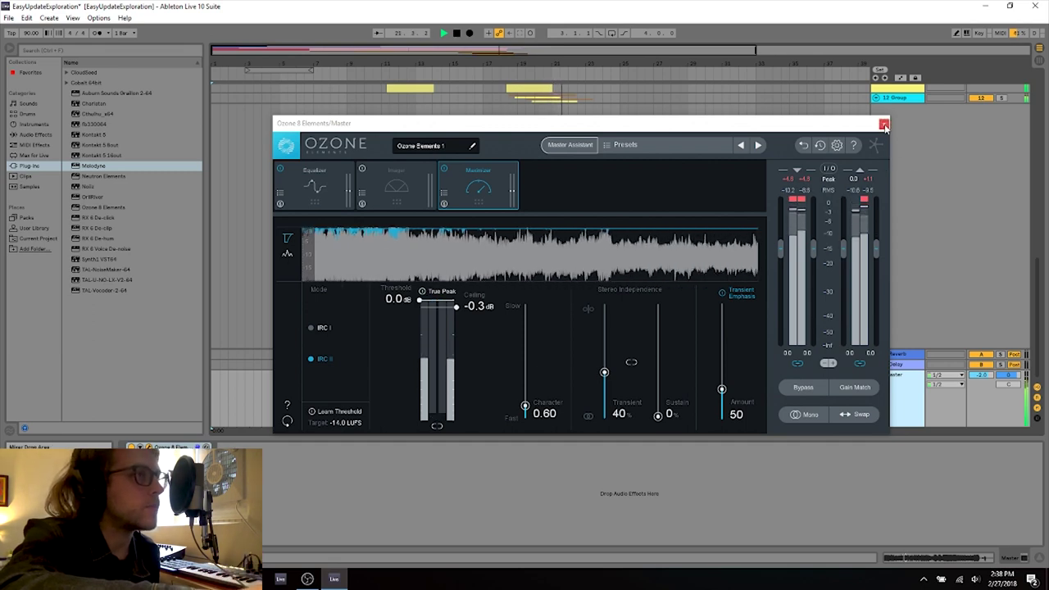
# Step: Close Ozone 8 Elements on the master track, stop playback and save the set
pyautogui.click(884, 124)
pyautogui.scroll(5, 560, 149)
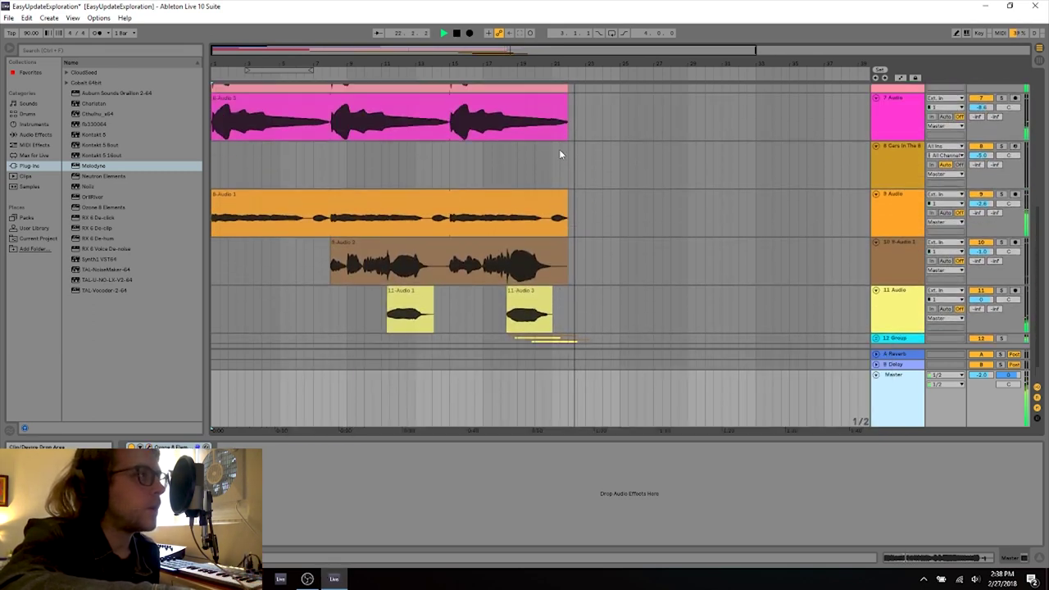
pyautogui.press('space')
pyautogui.hotkey('ctrl', 's')
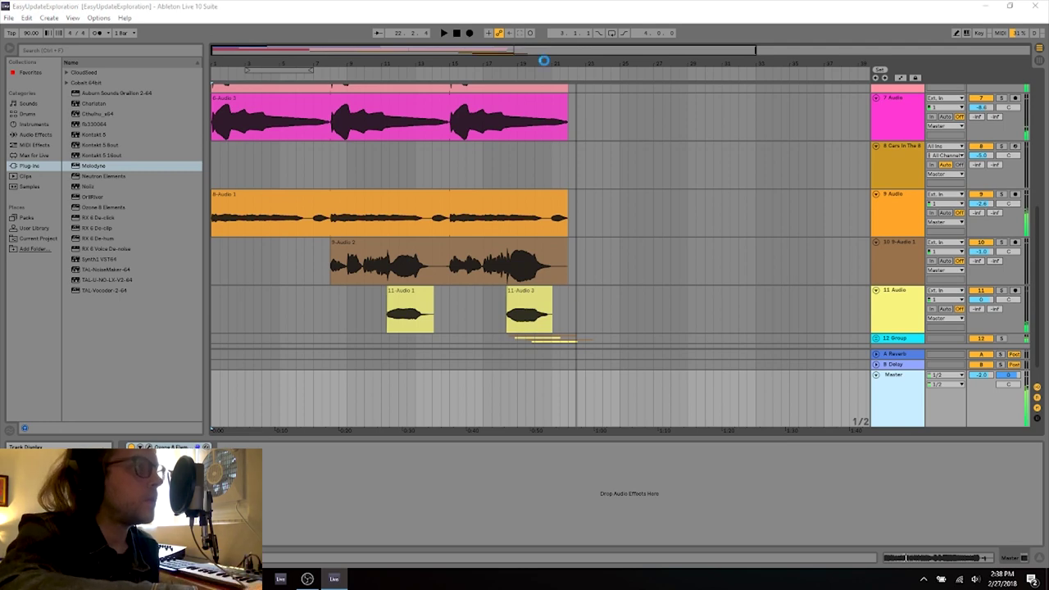
# Step: Delete bars 21 to 23 from track 2's Chasing The LFO clip and move the remaining tail back to bar 21
pyautogui.scroll(6, 642, 191)
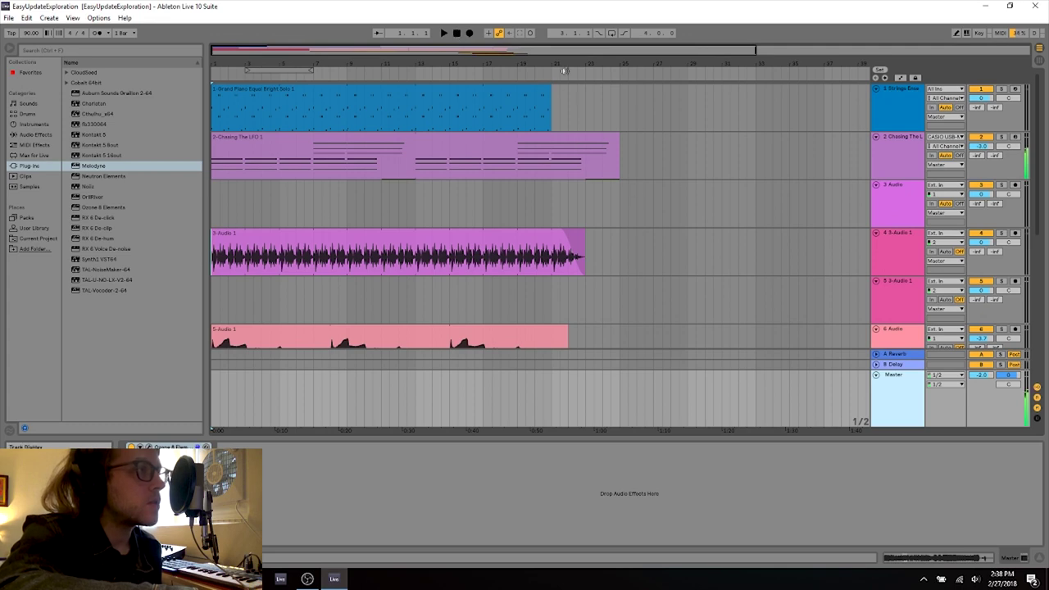
pyautogui.moveTo(568, 53); pyautogui.dragTo(568, 91)
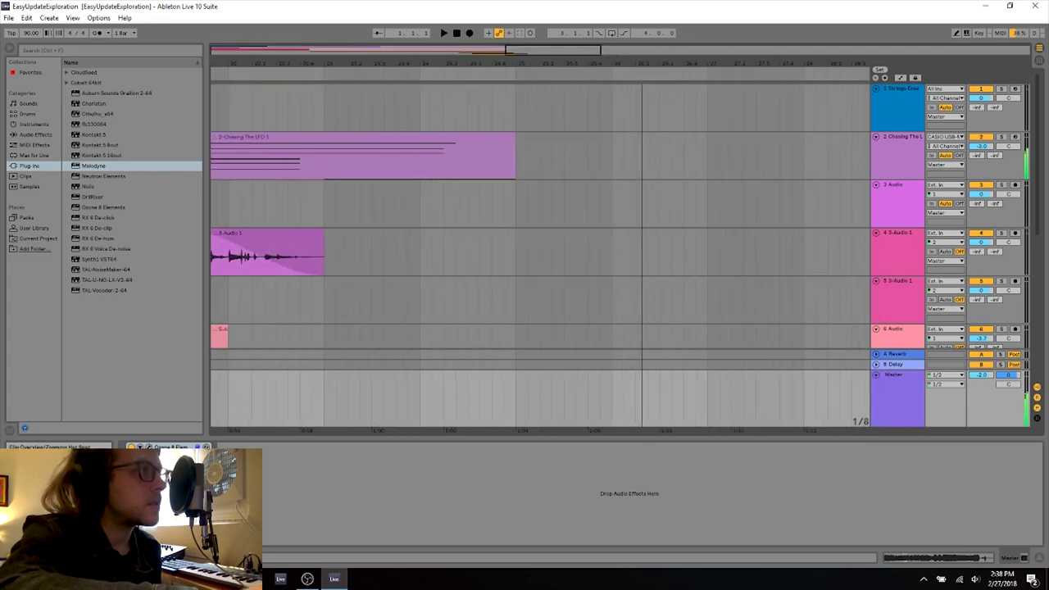
pyautogui.hscroll(-7, 323, 180)
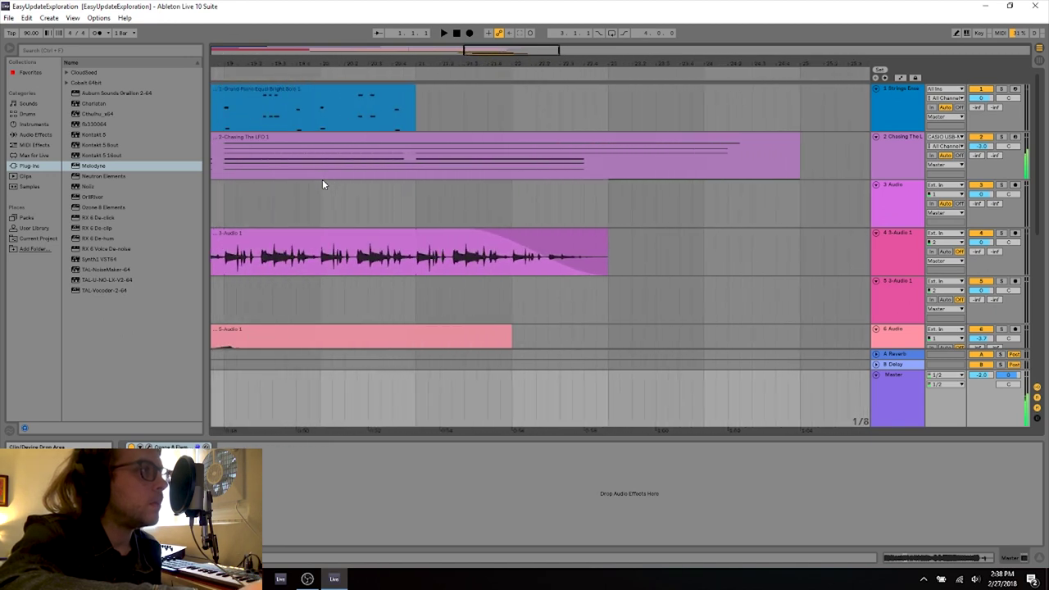
pyautogui.hscroll(-1, 323, 184)
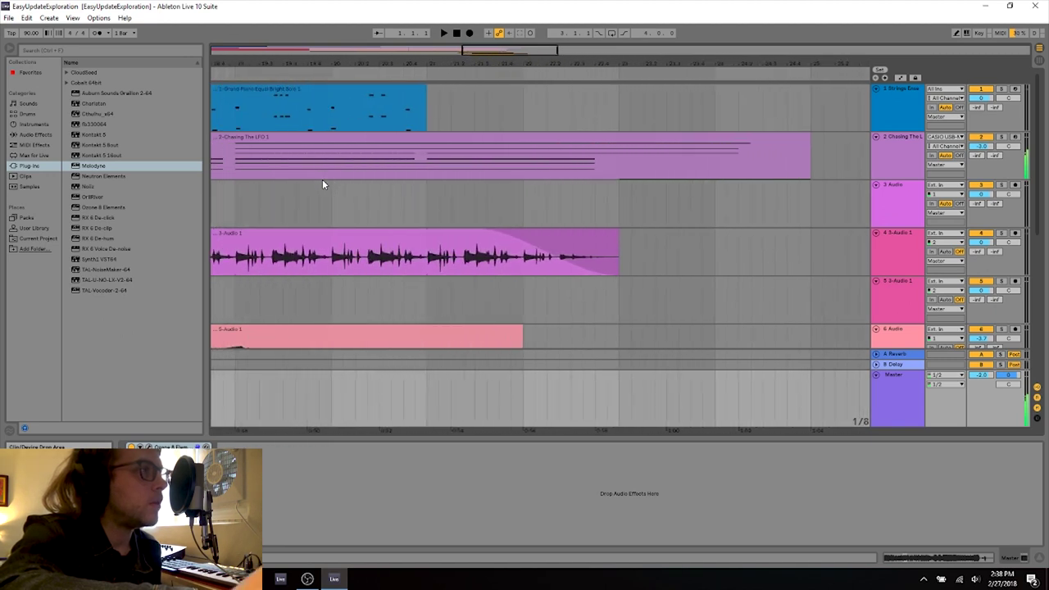
pyautogui.click(425, 153)
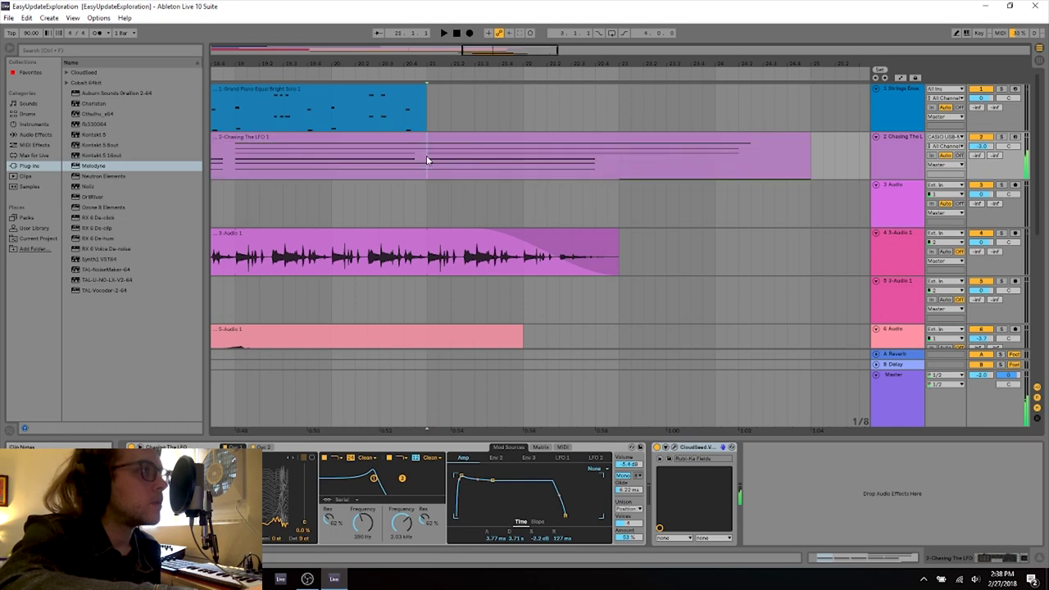
pyautogui.moveTo(428, 160); pyautogui.dragTo(577, 158)
pyautogui.press('Delete')
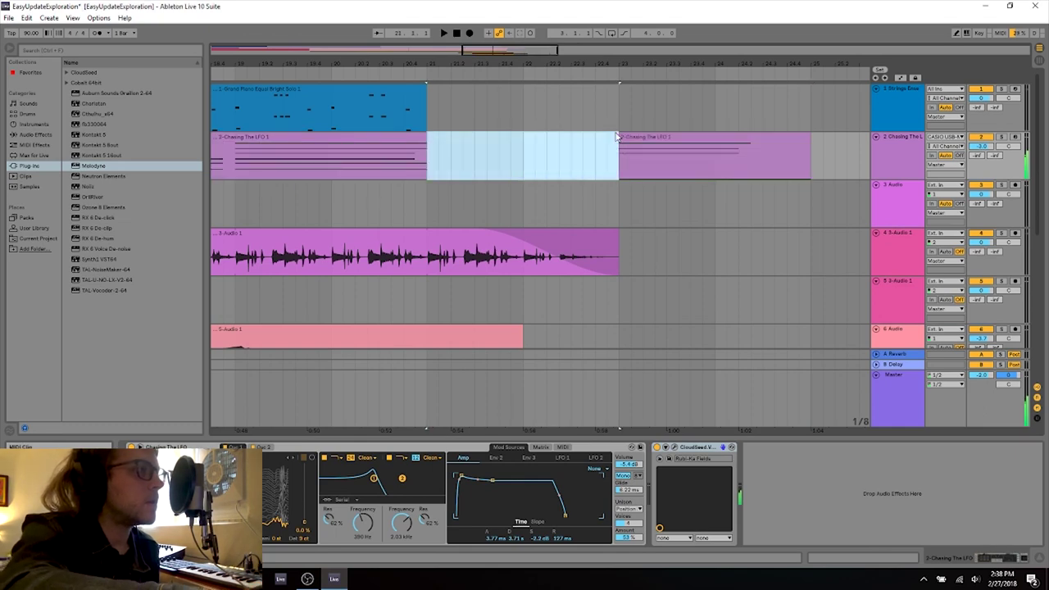
pyautogui.moveTo(634, 138); pyautogui.dragTo(441, 138)
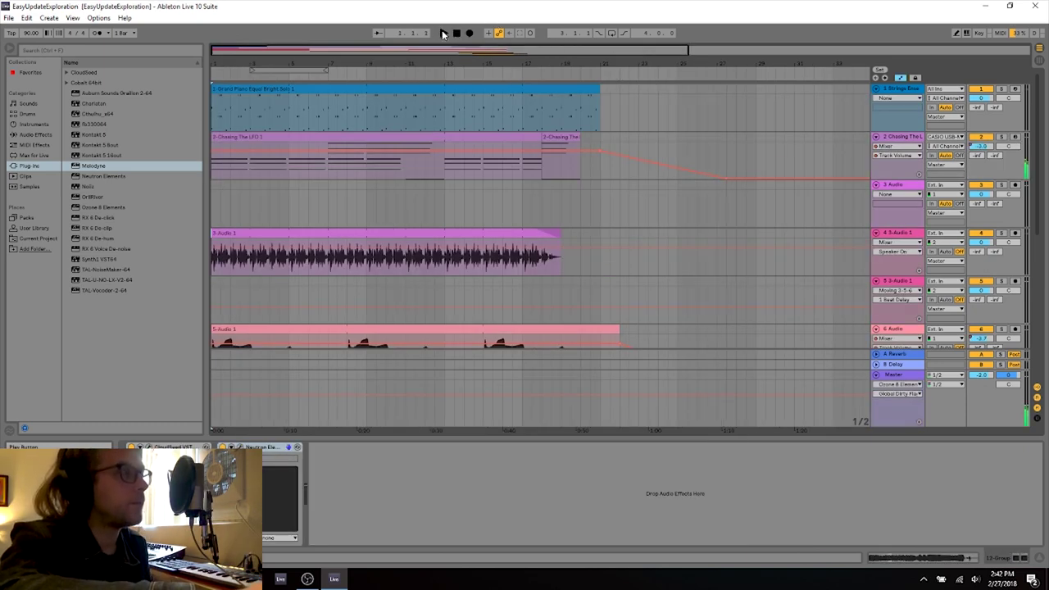
# Step: Play the song, show the mixer volume automation of track 10 and raise its segment from about bar 15 to about 2.4 dB
pyautogui.click(442, 34)
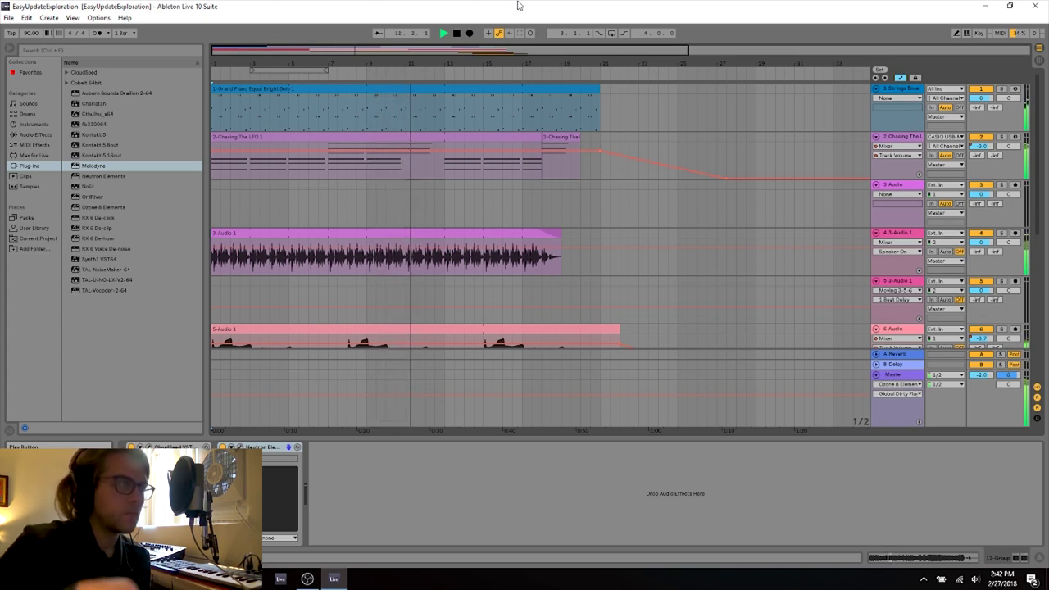
pyautogui.scroll(-8, 690, 264)
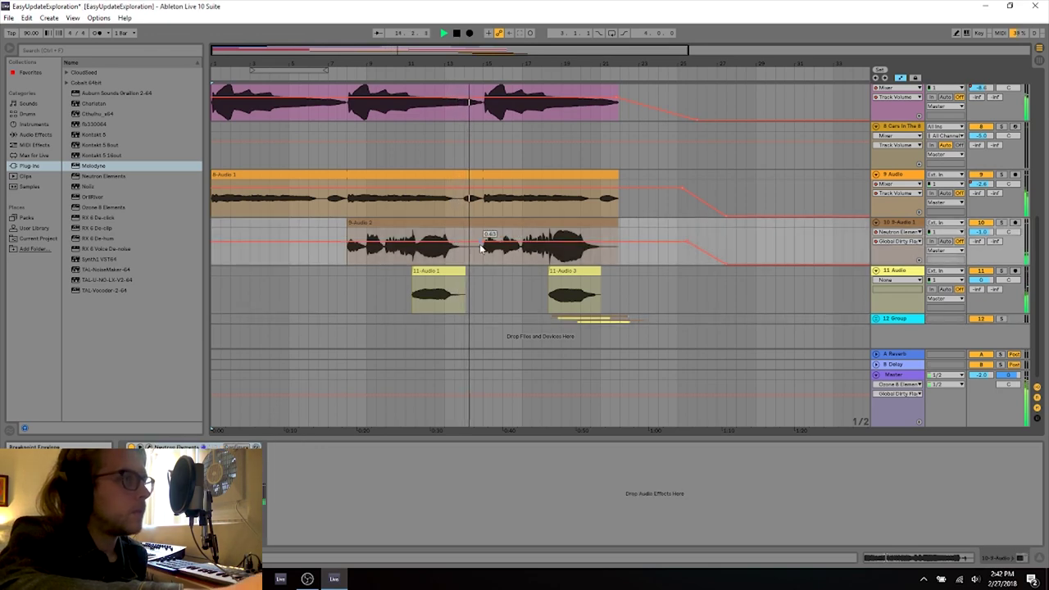
pyautogui.click(898, 232)
pyautogui.click(883, 256)
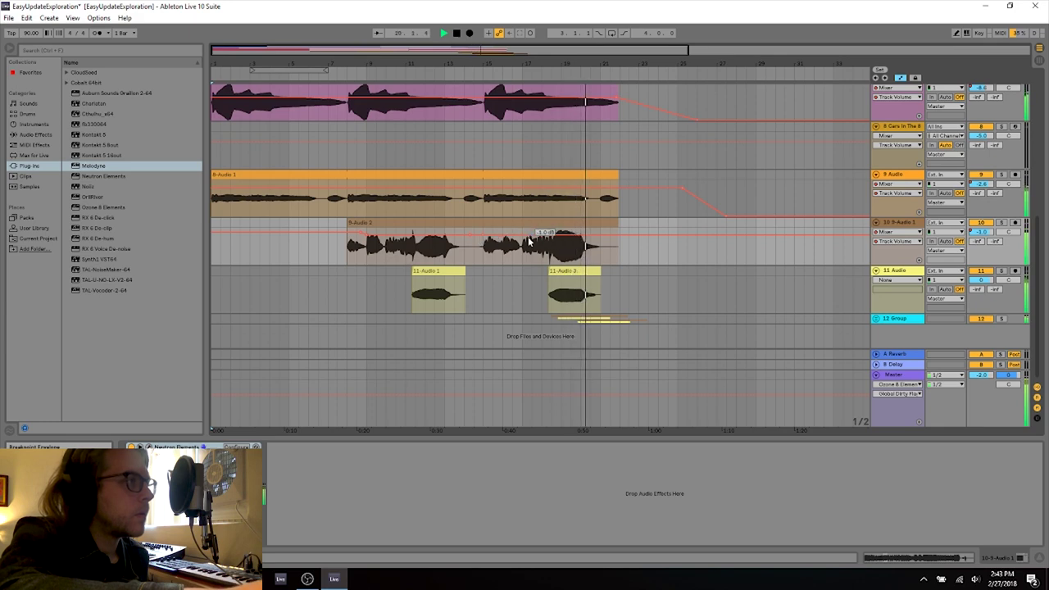
pyautogui.moveTo(507, 242); pyautogui.dragTo(508, 239)
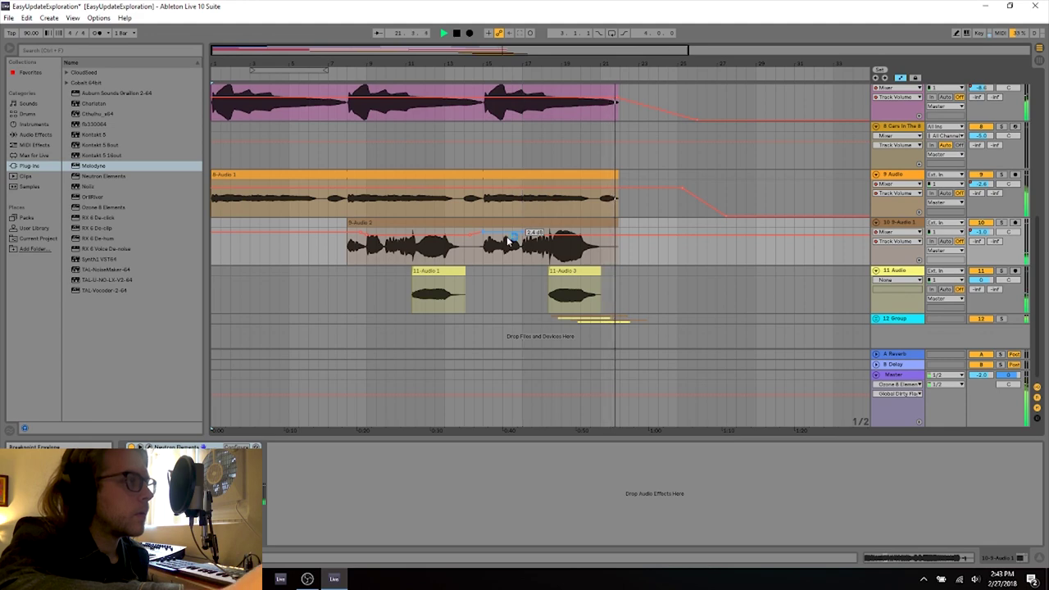